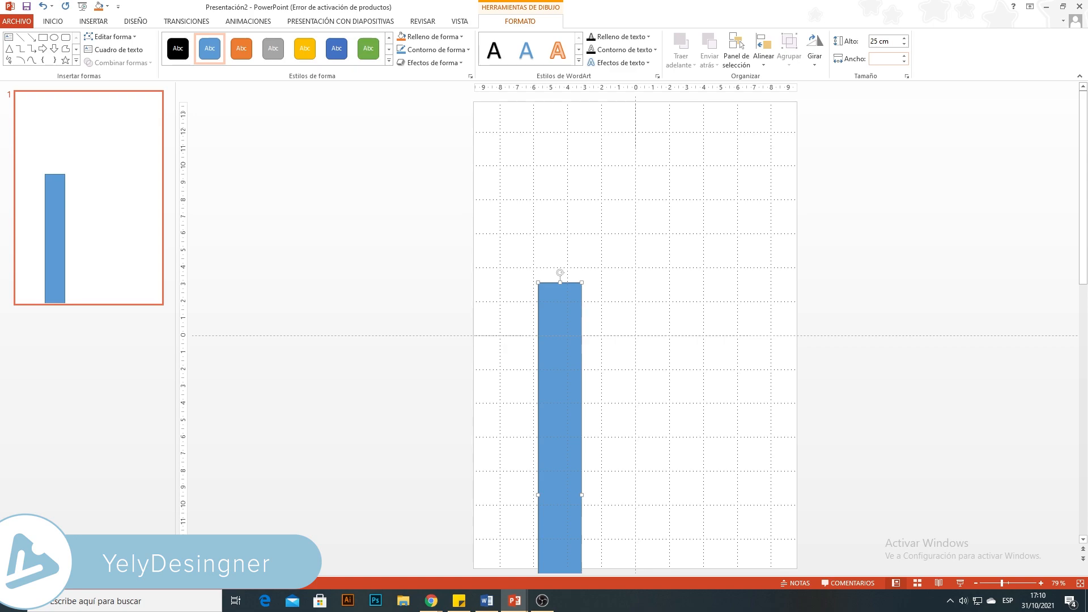
# Set the blue rectangle's width to 18 cm and center it on the slide.
pyautogui.press('Return')
pyautogui.moveTo(755, 432); pyautogui.dragTo(694, 291)
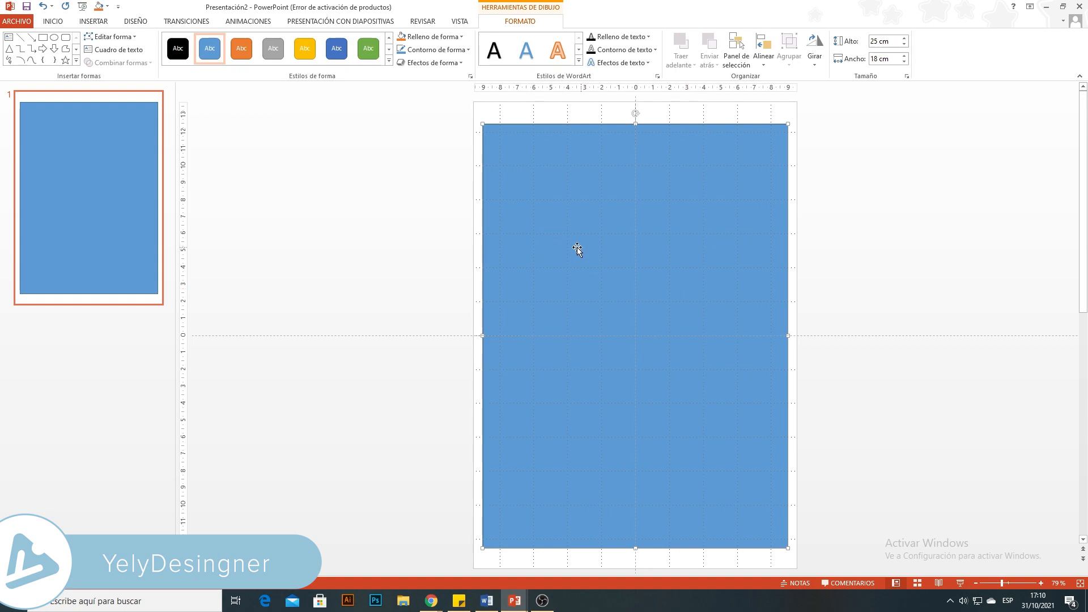
# Insert a diamond shape on the upper part of the blue rectangle.
pyautogui.click(99, 24)
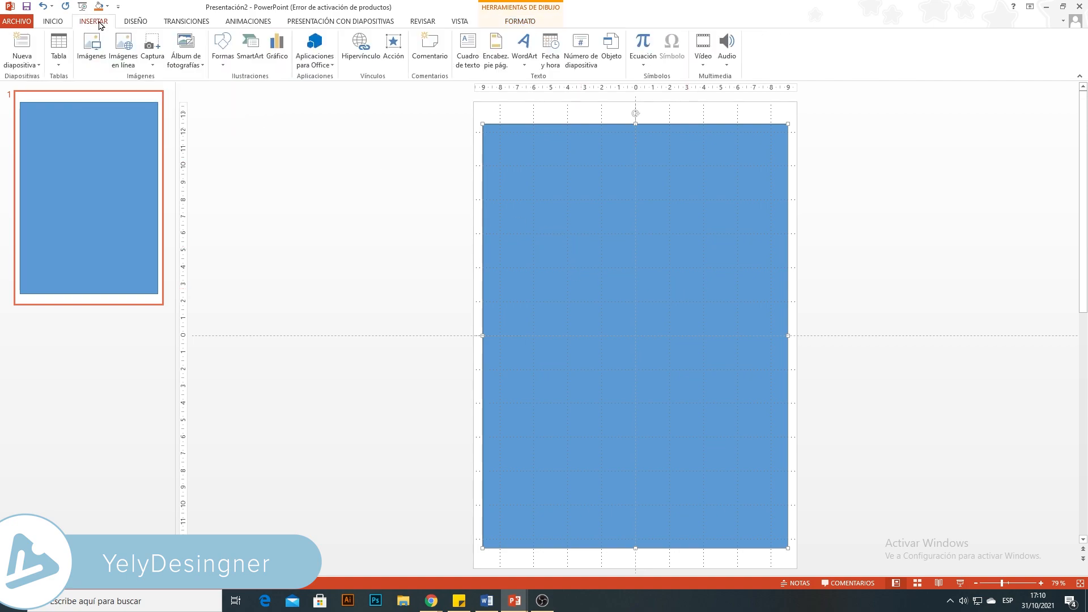
pyautogui.click(222, 64)
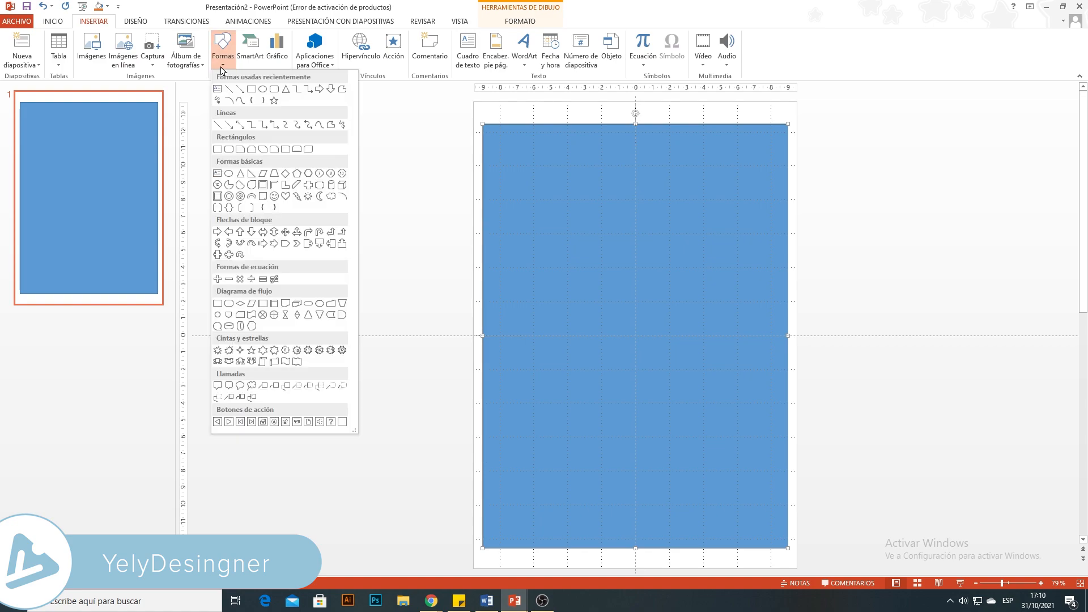
pyautogui.click(286, 175)
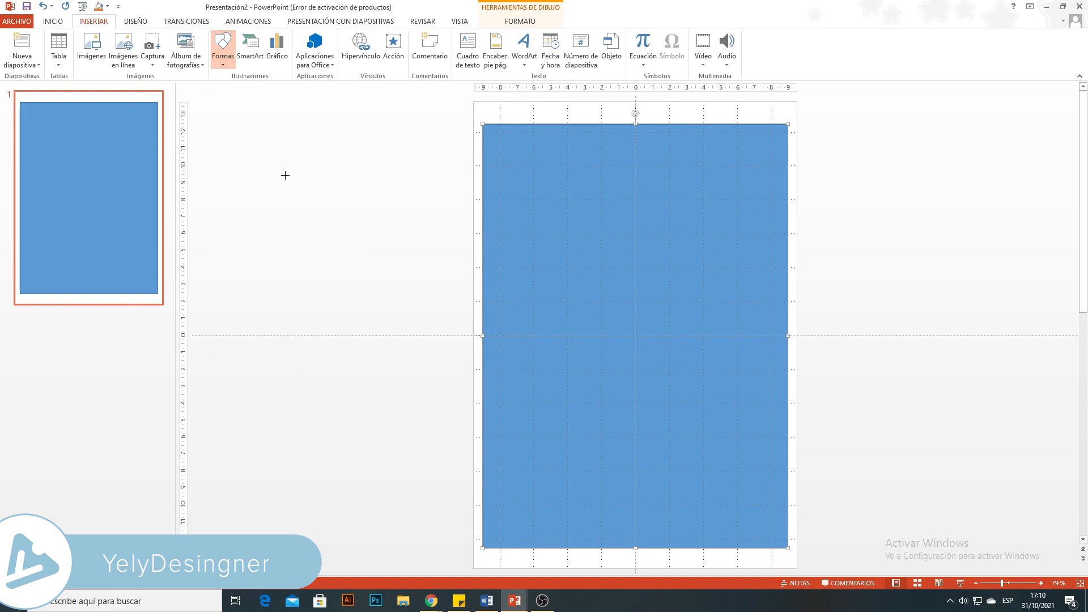
pyautogui.click(629, 231)
# Resize the diamond to 4.5 cm high and 5 cm wide, and shift it to the left of the slide's vertical center line.
pyautogui.click(881, 39)
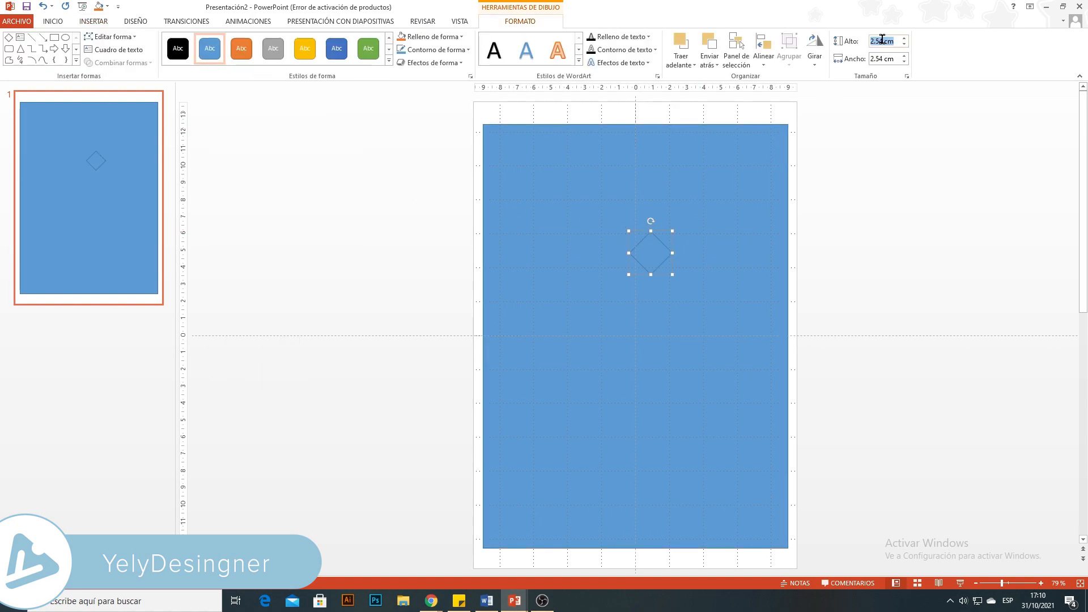
pyautogui.press('BackSpace')
pyautogui.press('Return')
pyautogui.click(886, 61)
pyautogui.press('BackSpace')
pyautogui.write('5')
pyautogui.click(854, 207)
pyautogui.moveTo(659, 278); pyautogui.dragTo(581, 286)
# Insert a small rectangle just above the diamond.
pyautogui.click(91, 21)
pyautogui.click(222, 62)
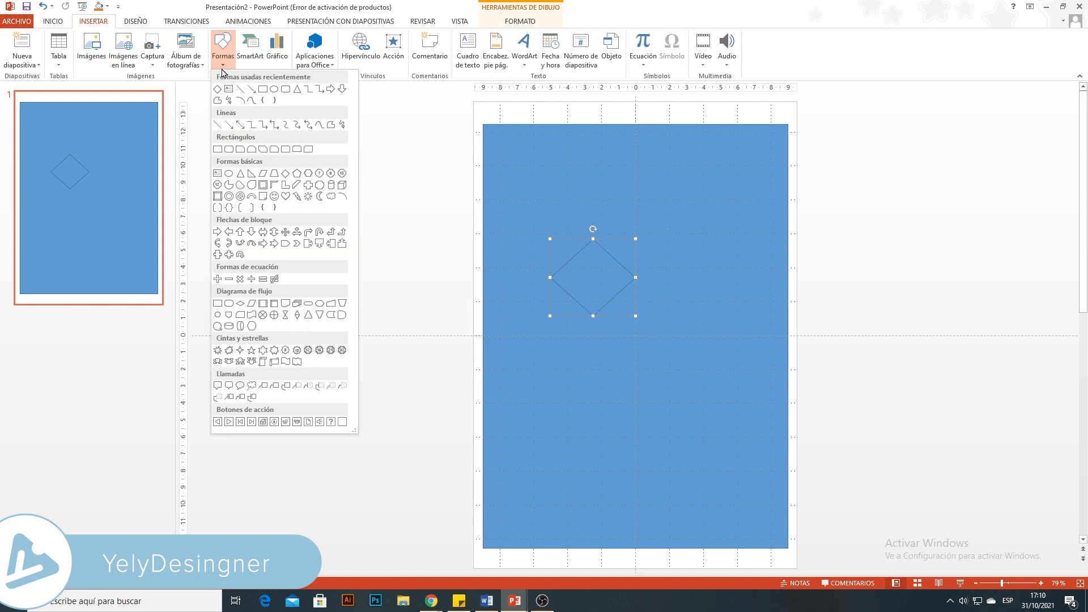
pyautogui.click(220, 150)
pyautogui.click(578, 192)
# Make the small rectangle a strip 6.25 cm high and 1.5 cm wide, and fit it into the large rectangle's upper left corner.
pyautogui.click(878, 40)
pyautogui.press('BackSpace')
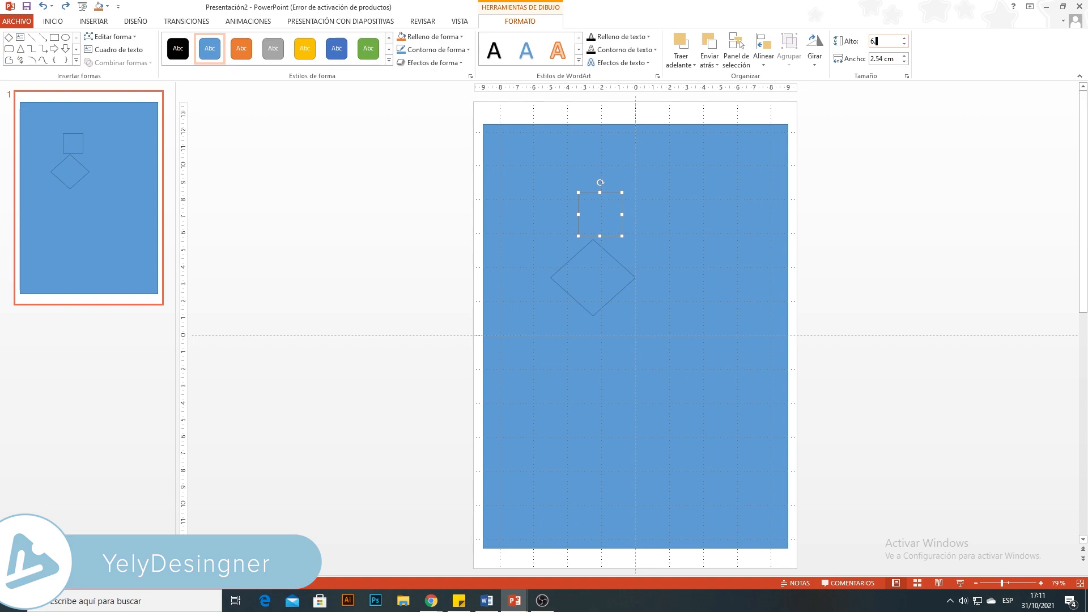
pyautogui.click(877, 58)
pyautogui.press('BackSpace')
pyautogui.write('1.5')
pyautogui.click(861, 209)
pyautogui.moveTo(599, 238); pyautogui.dragTo(502, 168)
# Center the diamond on the large rectangle's upper edge beside the strip, and place a copy level with the strip's lower end.
pyautogui.click(597, 279)
pyautogui.moveTo(597, 279); pyautogui.dragTo(557, 126)
pyautogui.hotkey('ctrl', 'v')
pyautogui.moveTo(559, 174); pyautogui.dragTo(553, 262)
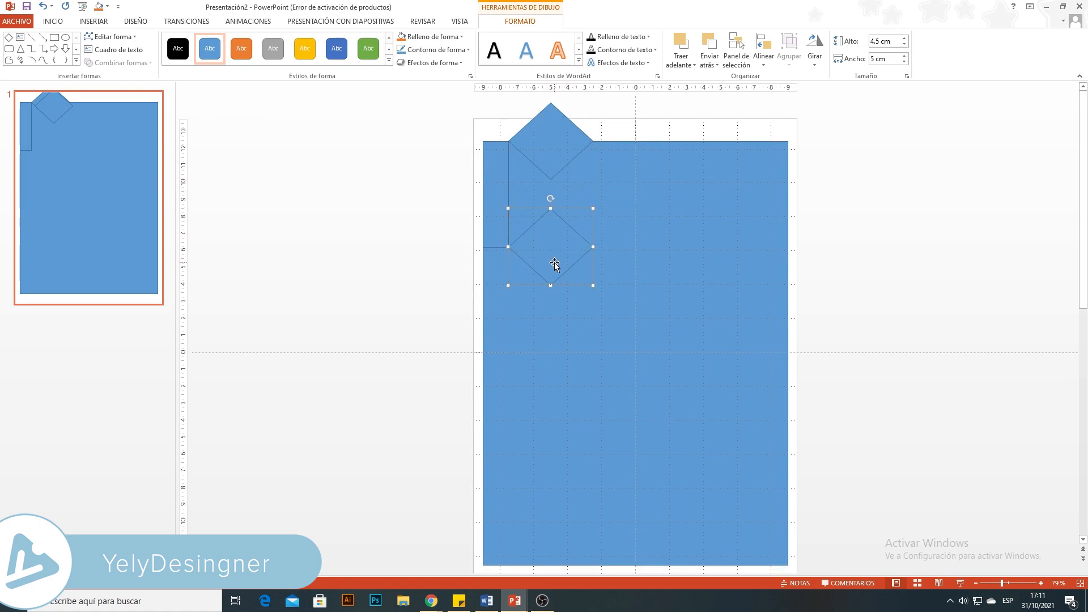
# Set the narrow strip's height to 12.5 cm.
pyautogui.click(493, 183)
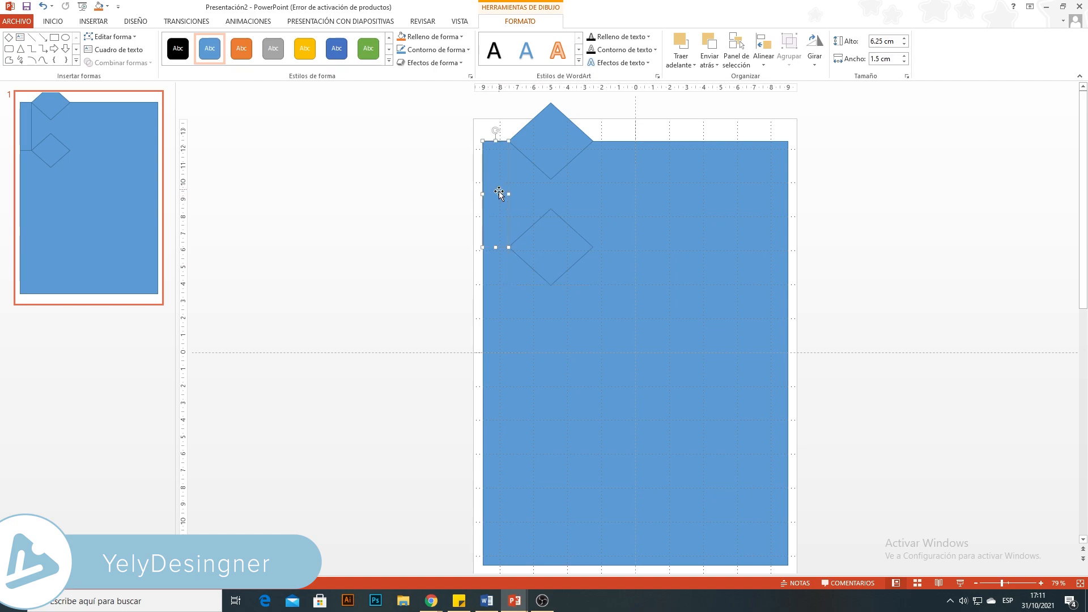
pyautogui.click(882, 41)
pyautogui.press('BackSpace')
pyautogui.write('12.5')
pyautogui.press('Return')
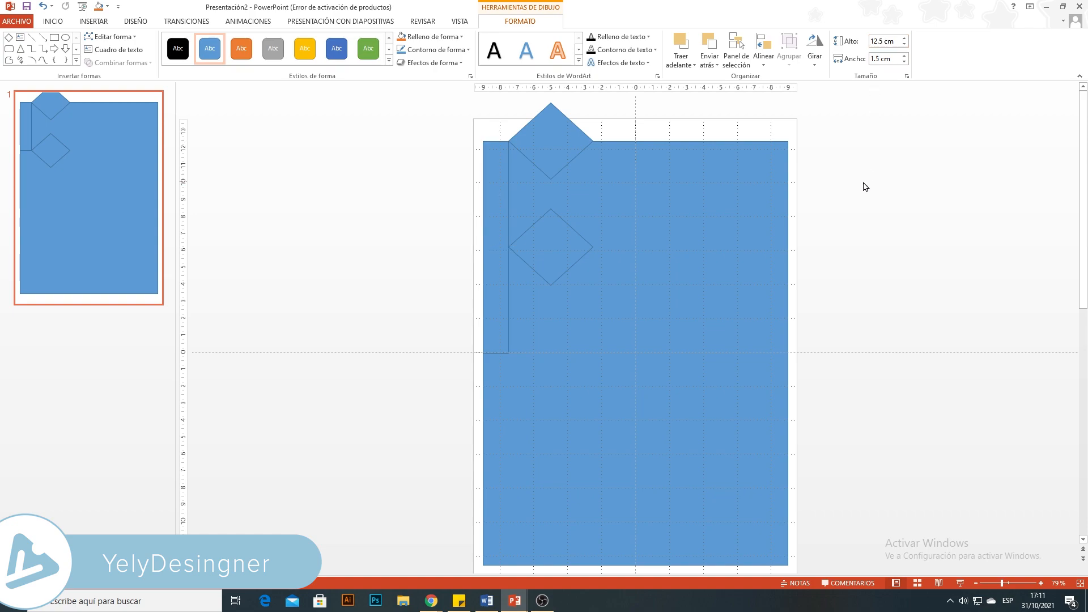
pyautogui.click(862, 185)
# Copy the second diamond and center the copy at the lower end of the 12.5 cm strip.
pyautogui.click(561, 269)
pyautogui.hotkey('ctrl', 'c')
pyautogui.hotkey('ctrl', 'v')
pyautogui.moveTo(574, 281); pyautogui.dragTo(572, 373)
# Increase the narrow strip's height so it reaches three quarters of the way down the large rectangle.
pyautogui.click(496, 289)
pyautogui.click(876, 42)
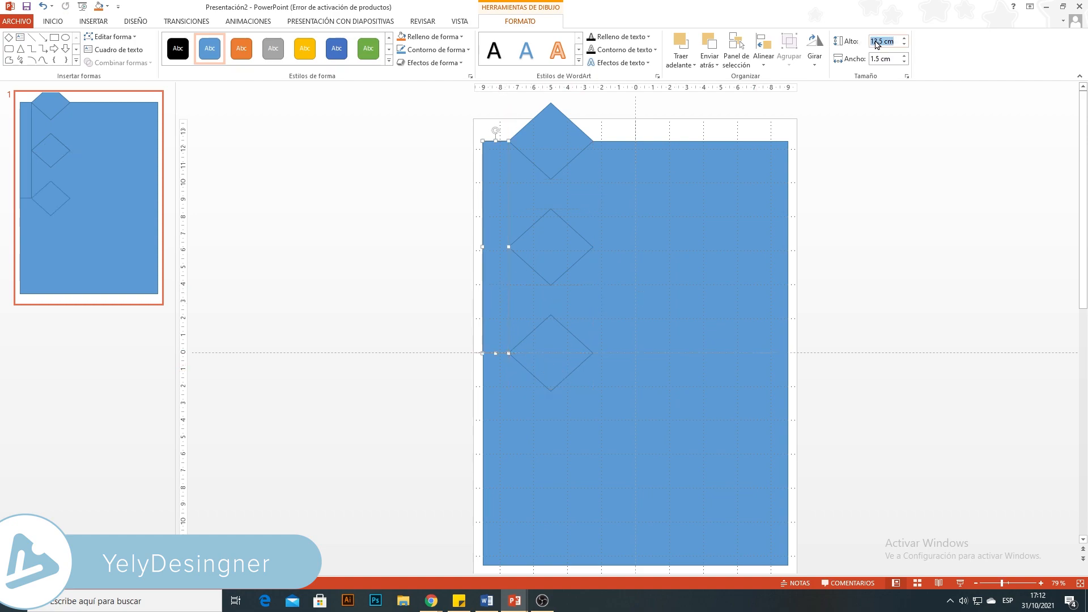
pyautogui.press('BackSpace')
pyautogui.click(896, 322)
# Duplicate the third diamond and place the copy in the same column, level with the lengthened strip's lower end.
pyautogui.hotkey('ctrl', 'c')
pyautogui.hotkey('ctrl', 'v')
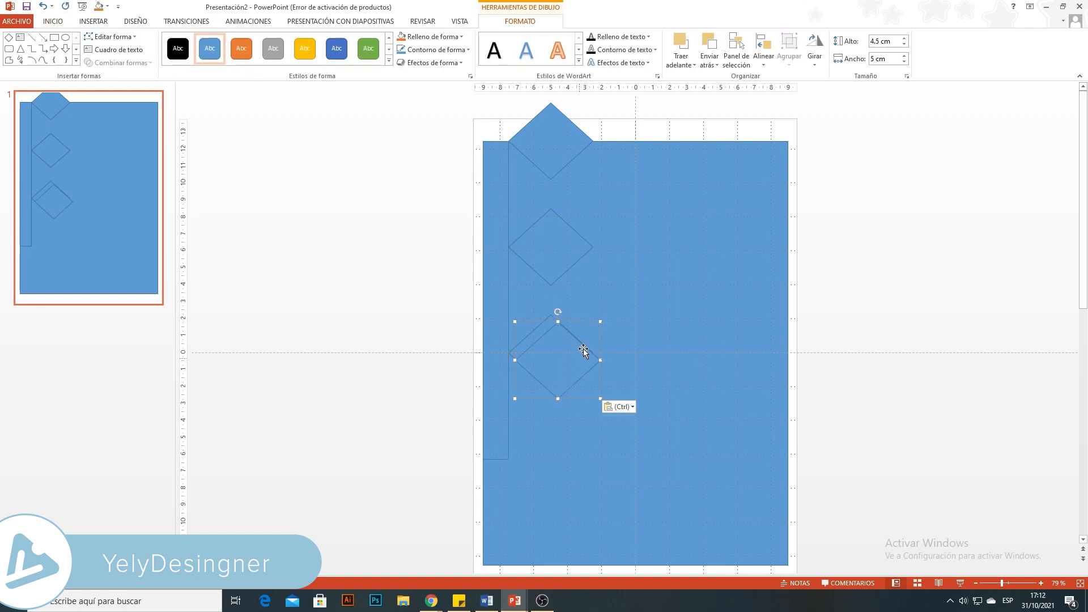
pyautogui.moveTo(581, 370); pyautogui.dragTo(574, 448)
# Set the narrow strip's height to 25 cm.
pyautogui.click(501, 374)
pyautogui.click(877, 42)
pyautogui.press('BackSpace')
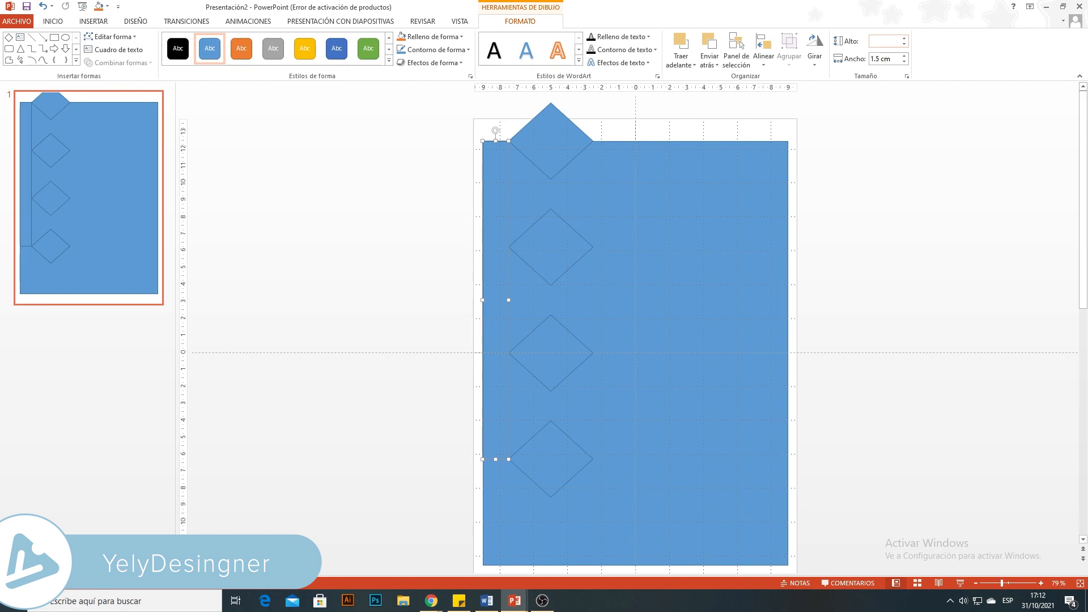
pyautogui.write('25')
pyautogui.press('Return')
pyautogui.click(843, 255)
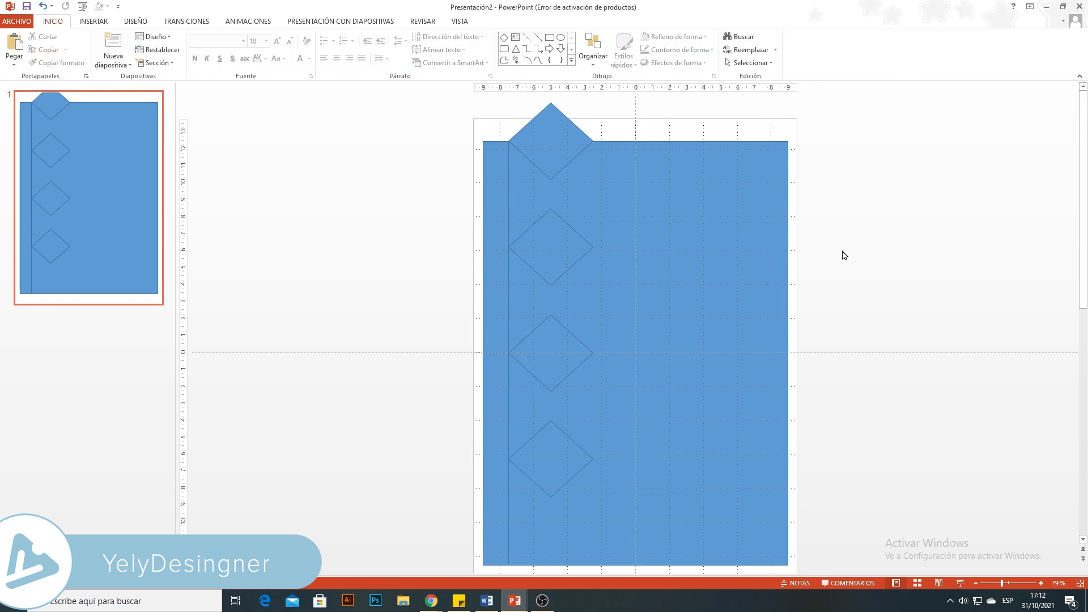
# Copy the fourth diamond and center the copy on the large rectangle's lower edge, in line with the column.
pyautogui.click(584, 456)
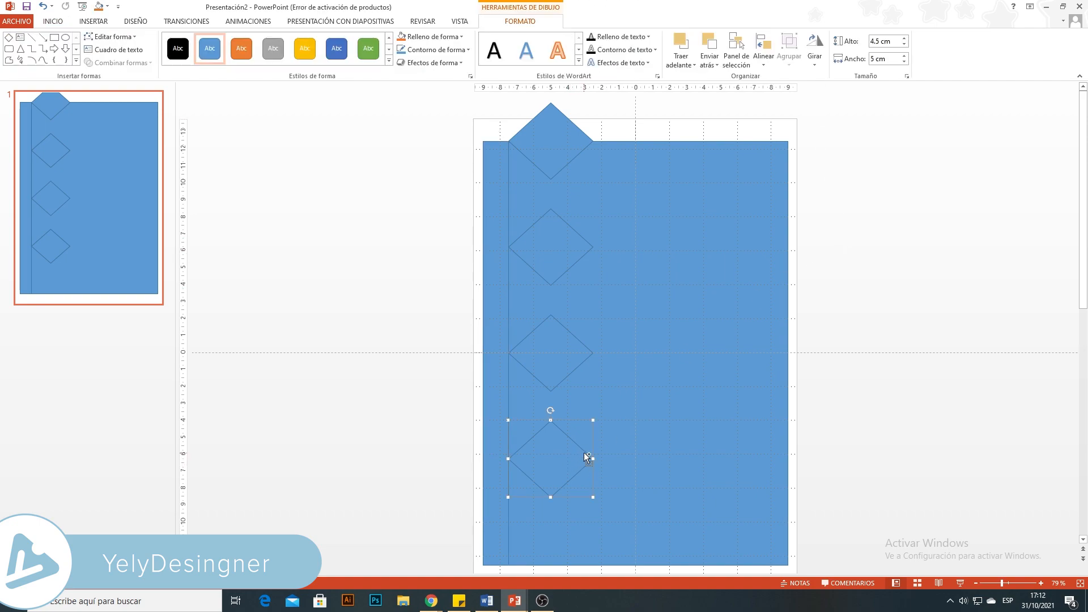
pyautogui.hotkey('ctrl', 'c')
pyautogui.hotkey('ctrl', 'v')
pyautogui.moveTo(571, 440); pyautogui.dragTo(565, 541)
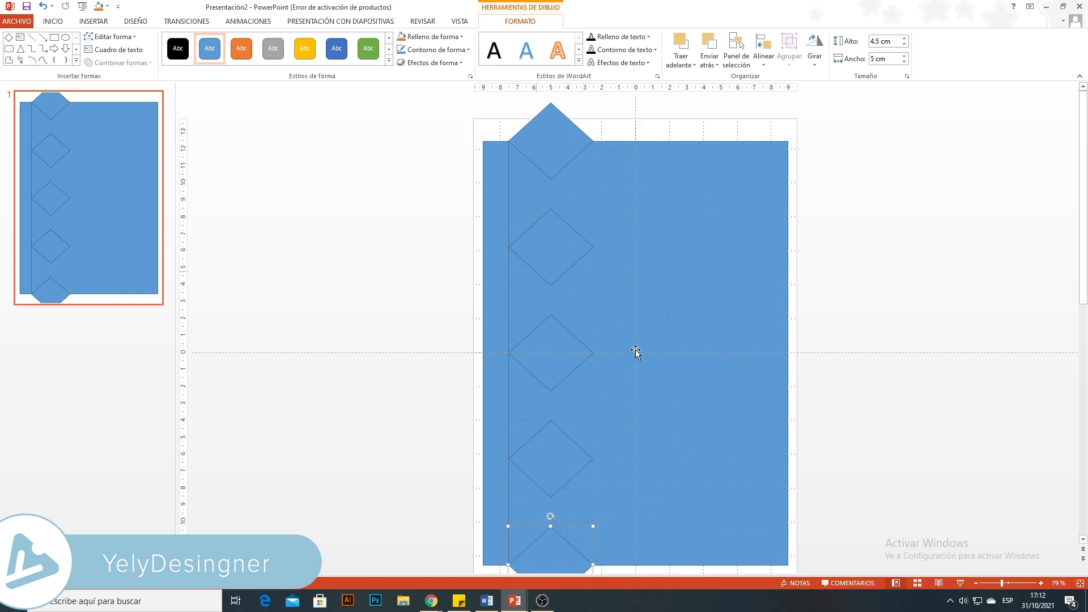
pyautogui.click(830, 376)
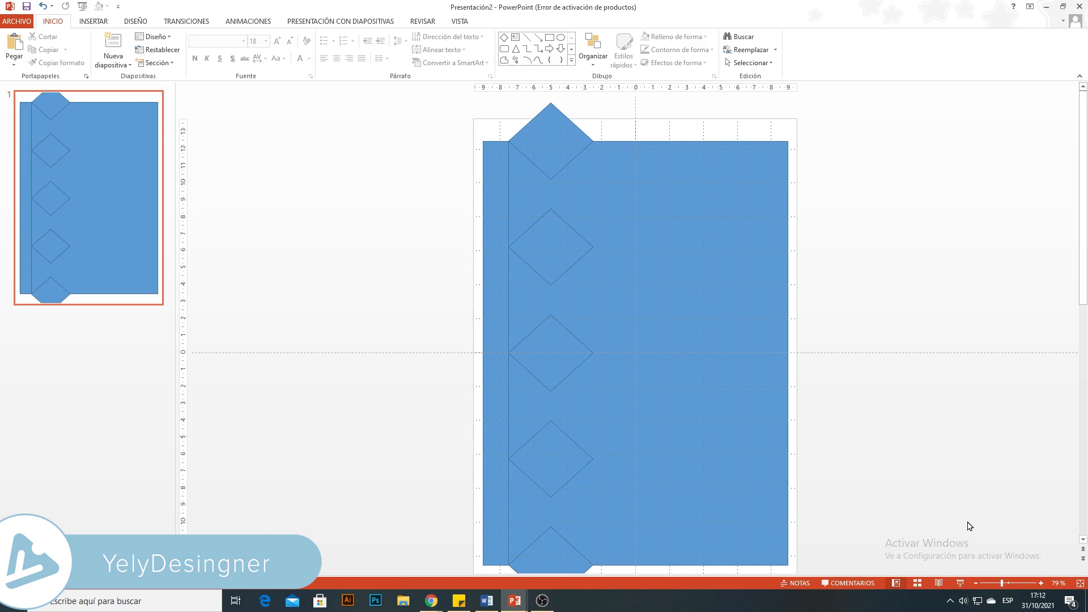
# Group the narrow strip with all five diamonds.
pyautogui.click(995, 583)
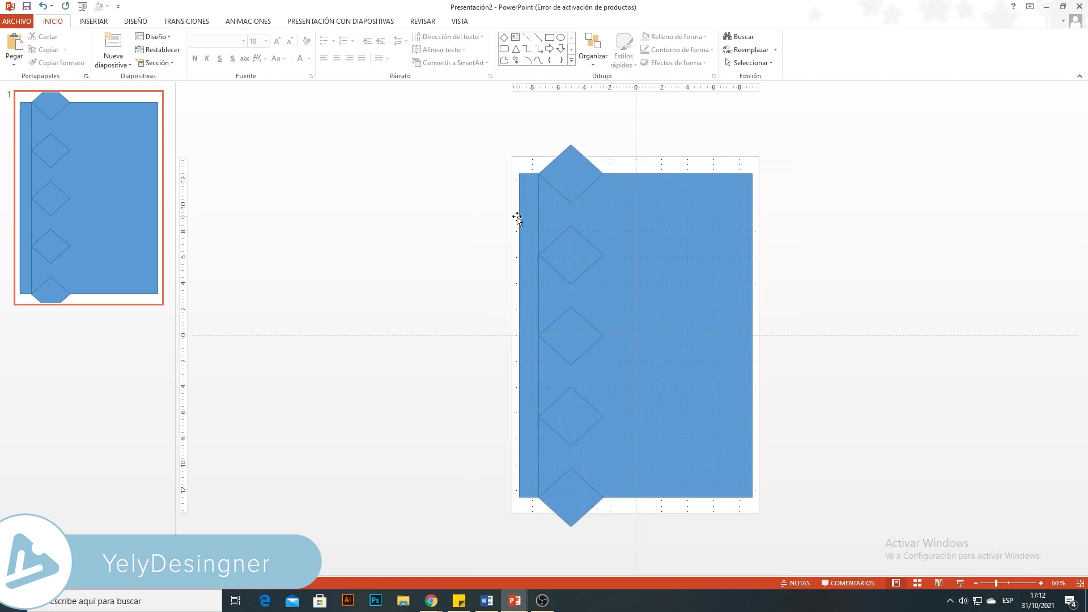
pyautogui.moveTo(529, 223); pyautogui.dragTo(531, 223)
pyautogui.moveTo(475, 119); pyautogui.dragTo(629, 552)
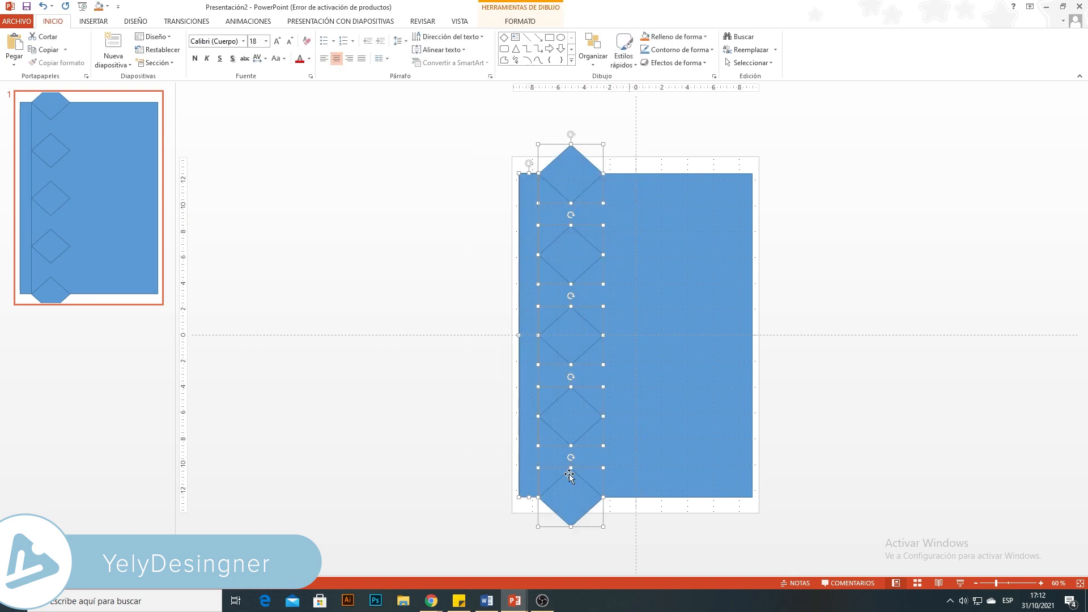
pyautogui.rightClick(584, 353)
pyautogui.moveTo(651, 417)
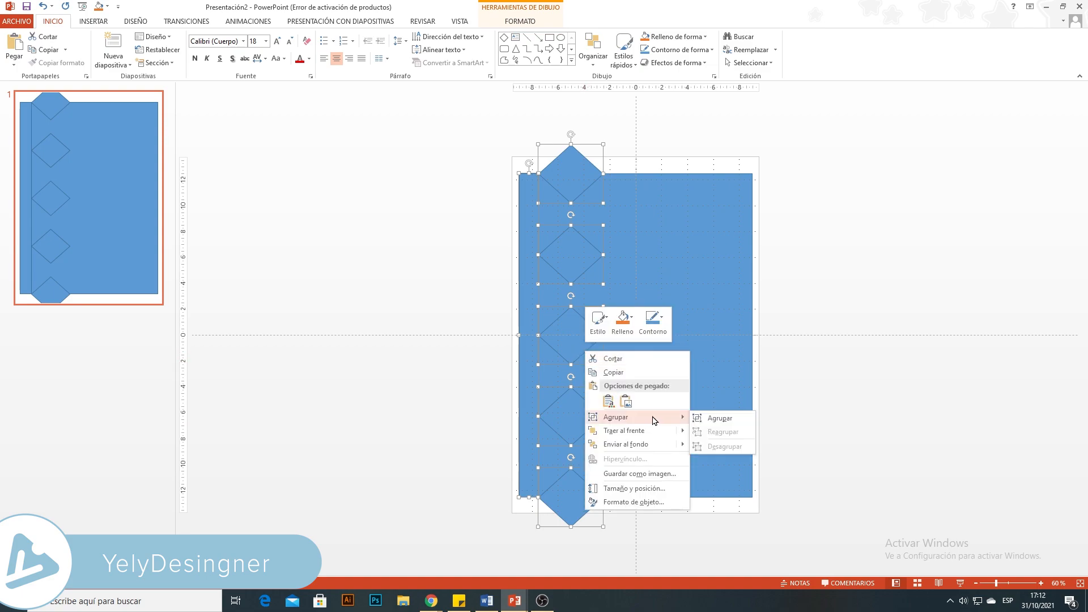
pyautogui.click(708, 421)
# Duplicate the diamond group to the large rectangle's right side and flip the copy horizontally so its strip lies along the right edge.
pyautogui.moveTo(572, 342); pyautogui.dragTo(724, 341)
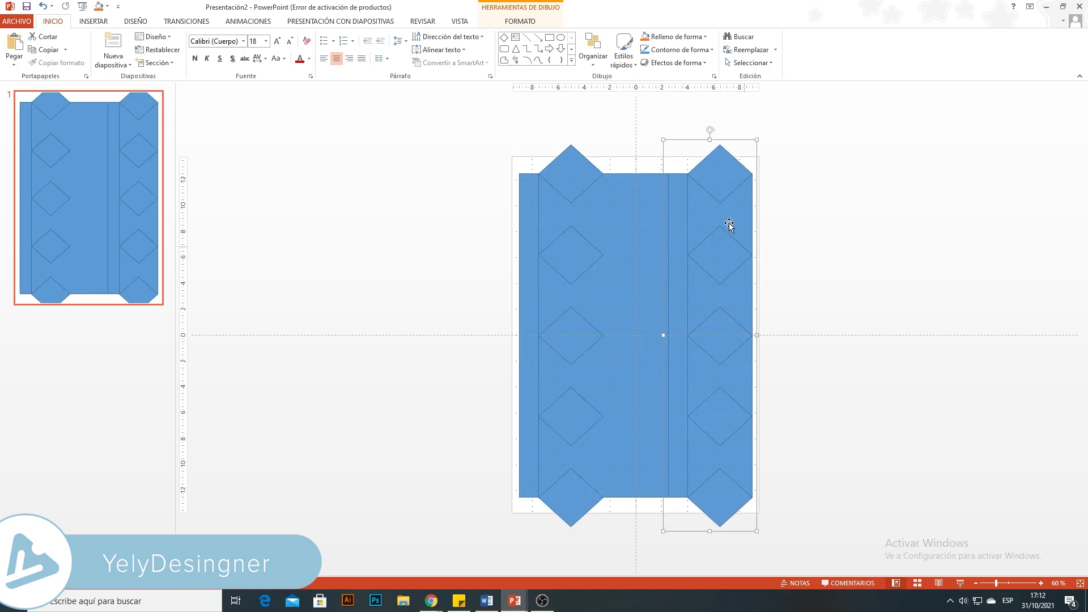
pyautogui.click(535, 23)
pyautogui.click(814, 60)
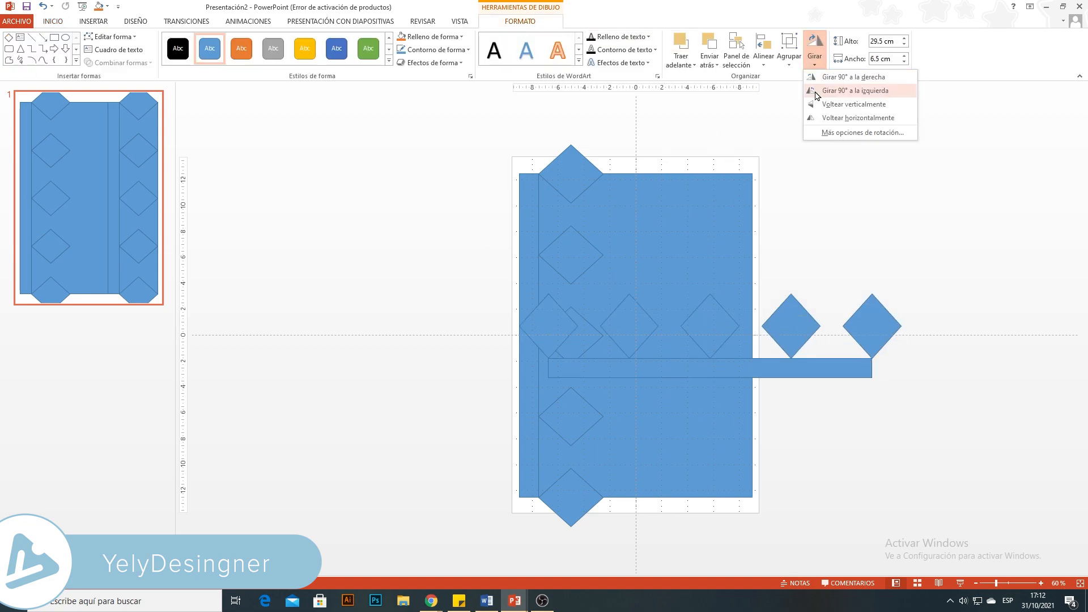
pyautogui.click(820, 117)
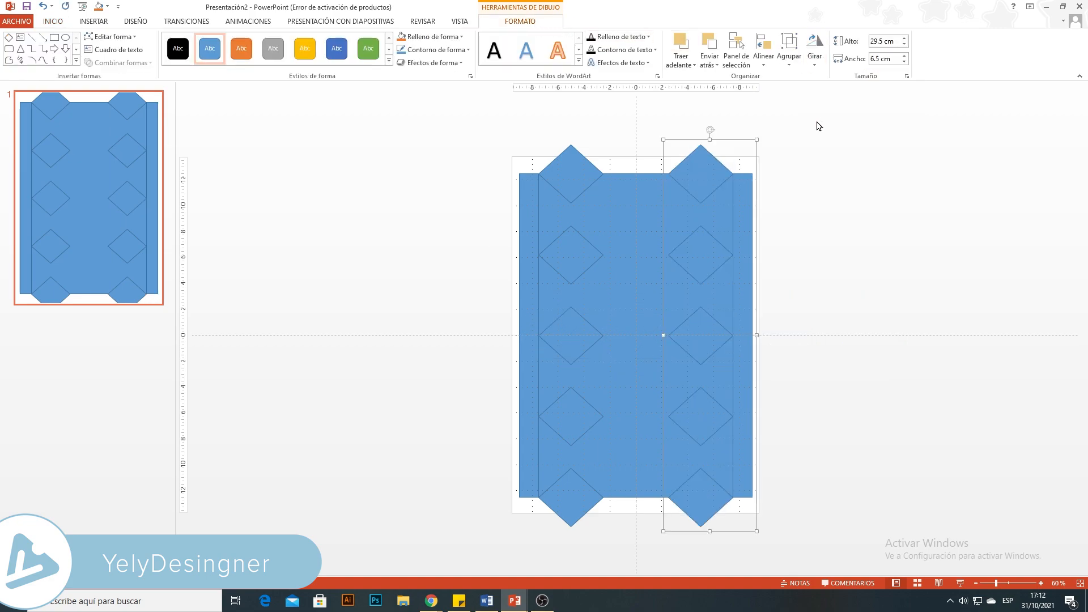
pyautogui.moveTo(748, 225); pyautogui.dragTo(746, 229)
# Ungroup the right diamond group and move its narrow strip off the slide to the right.
pyautogui.click(799, 313)
pyautogui.click(735, 255)
pyautogui.rightClick(734, 254)
pyautogui.moveTo(777, 328)
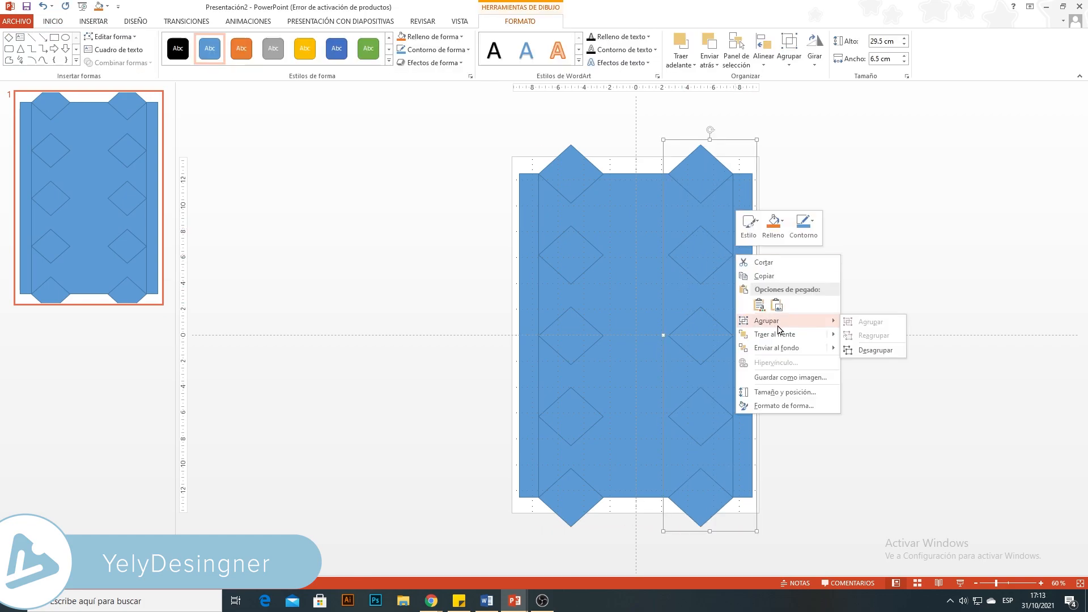
pyautogui.click(873, 349)
pyautogui.click(842, 318)
pyautogui.click(746, 286)
pyautogui.moveTo(746, 286); pyautogui.dragTo(862, 294)
# Ungroup the left diamond group and move its narrow strip off the slide to the left.
pyautogui.click(542, 257)
pyautogui.rightClick(537, 259)
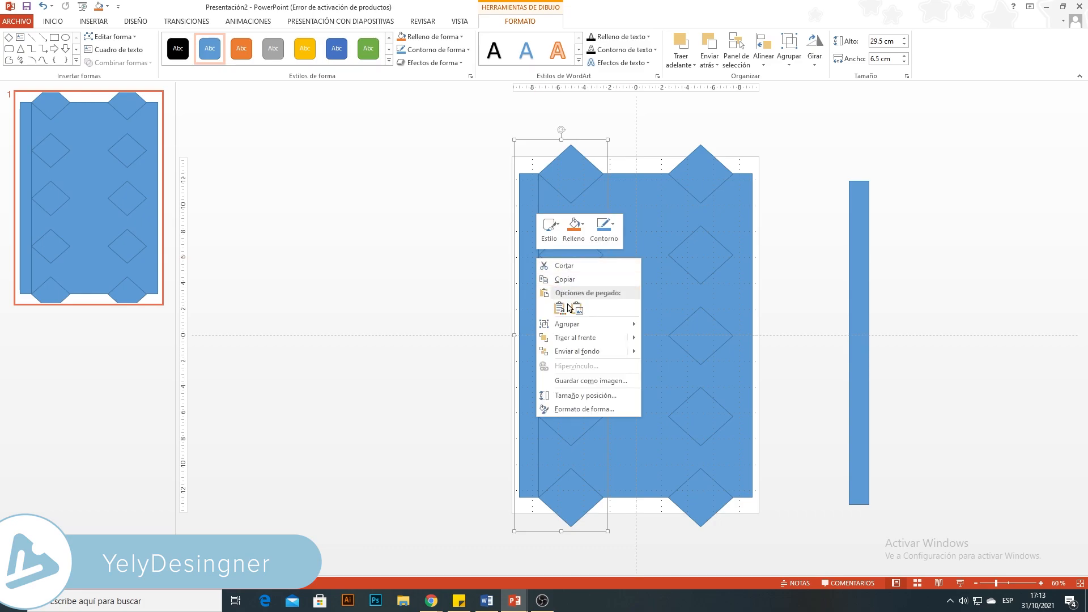
pyautogui.moveTo(607, 334)
pyautogui.click(674, 353)
pyautogui.click(776, 318)
pyautogui.moveTo(544, 277); pyautogui.dragTo(371, 285)
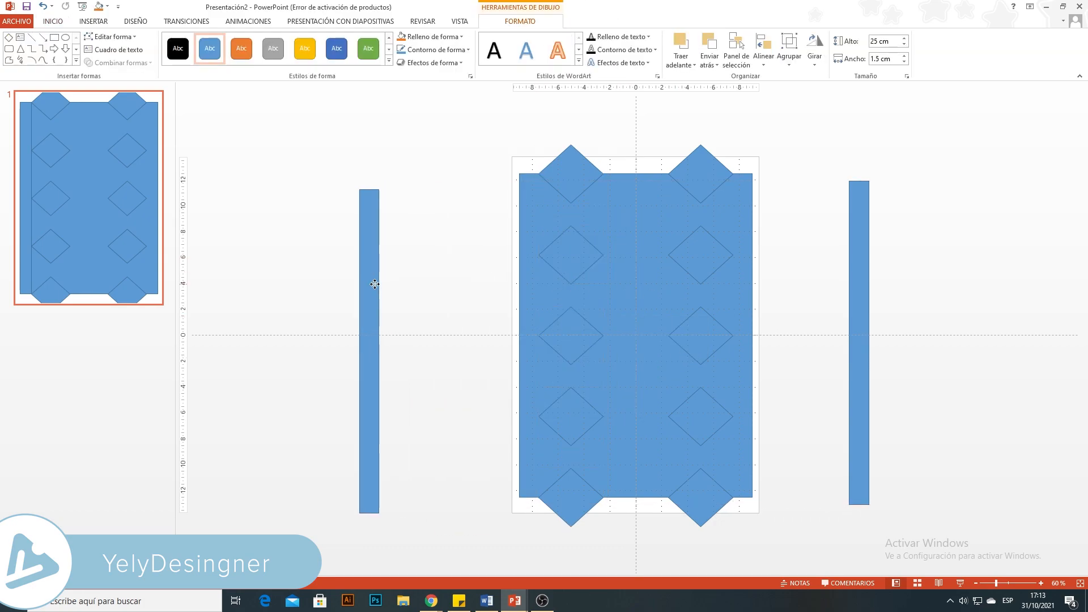
pyautogui.click(489, 197)
# Split the large rectangle and all ten diamonds into separate pieces with the Fragment (Fragmentar) operation.
pyautogui.moveTo(456, 97); pyautogui.dragTo(793, 547)
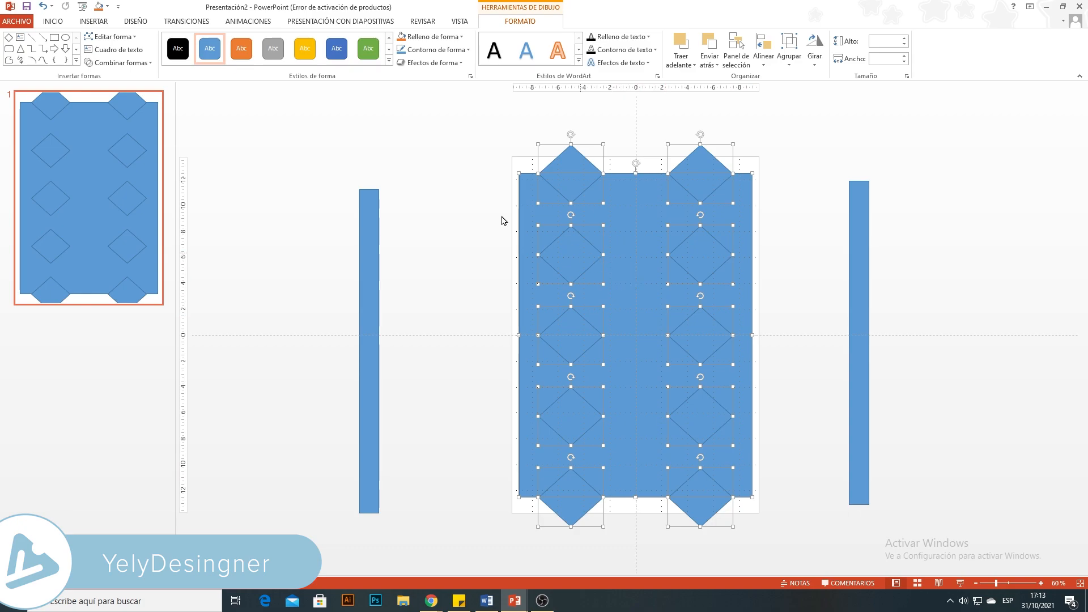
pyautogui.click(146, 63)
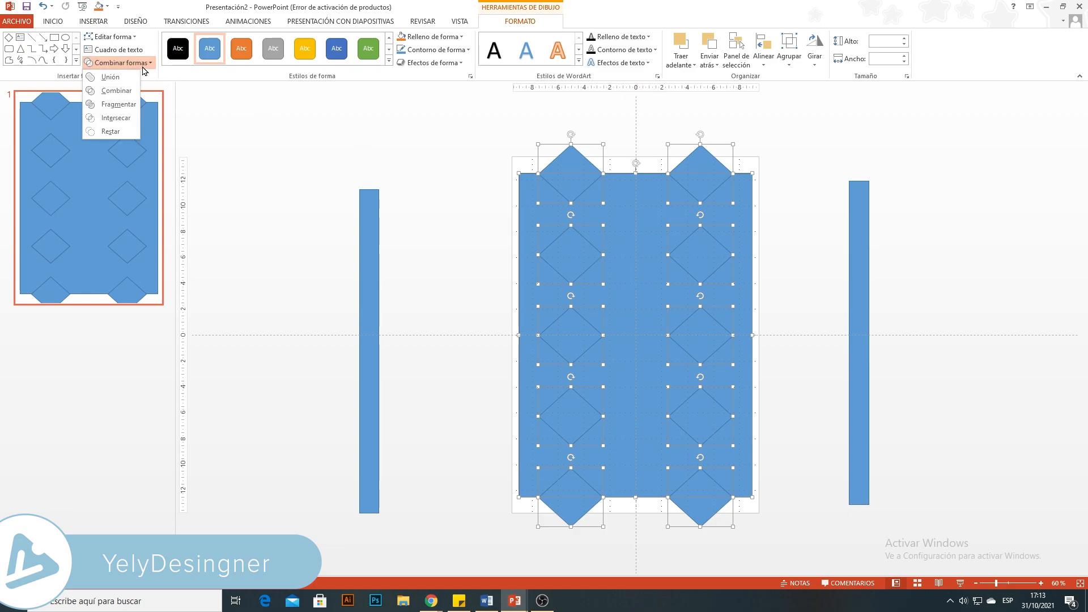
pyautogui.click(120, 104)
pyautogui.click(466, 203)
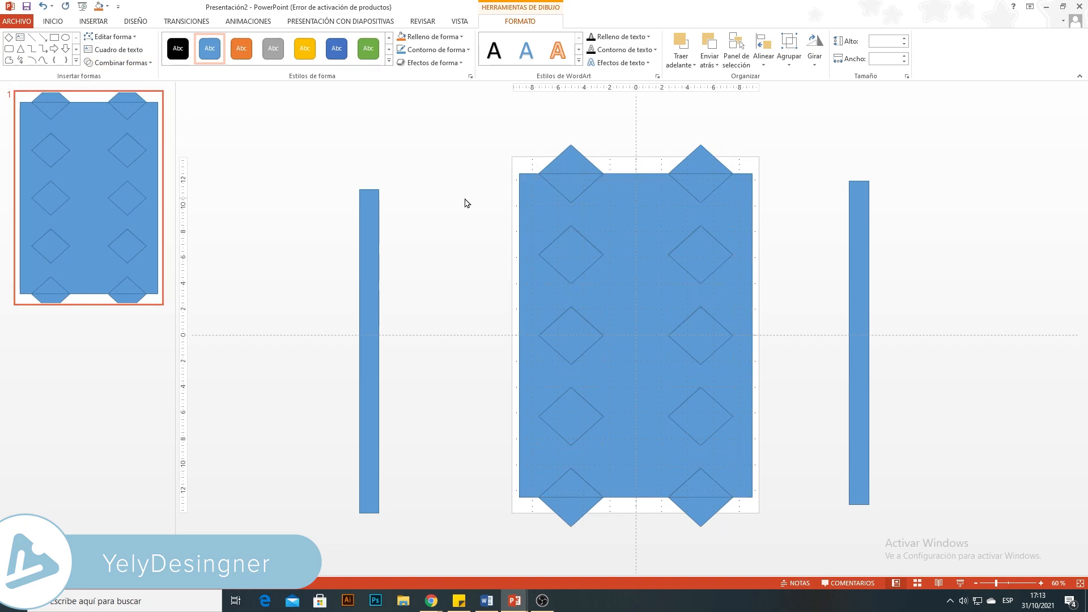
# Delete the diamond fragments along the large rectangle's upper edge, leaving two V-shaped notches.
pyautogui.press('Delete')
pyautogui.click(571, 161)
pyautogui.press('Delete')
pyautogui.click(704, 159)
pyautogui.press('Delete')
pyautogui.click(701, 181)
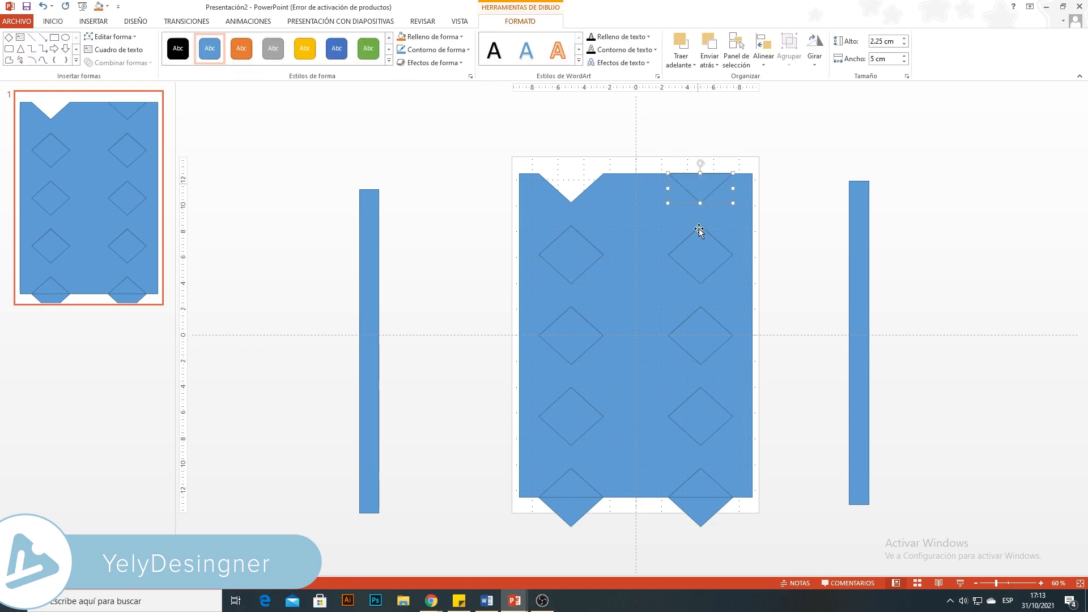
pyautogui.press('Delete')
# Delete the three whole diamond pieces in the right column to leave cutouts.
pyautogui.click(700, 247)
pyautogui.press('Delete')
pyautogui.click(702, 328)
pyautogui.press('Delete')
pyautogui.click(702, 412)
pyautogui.press('Delete')
# Delete the diamond fragments along the large rectangle's lower edge.
pyautogui.click(700, 479)
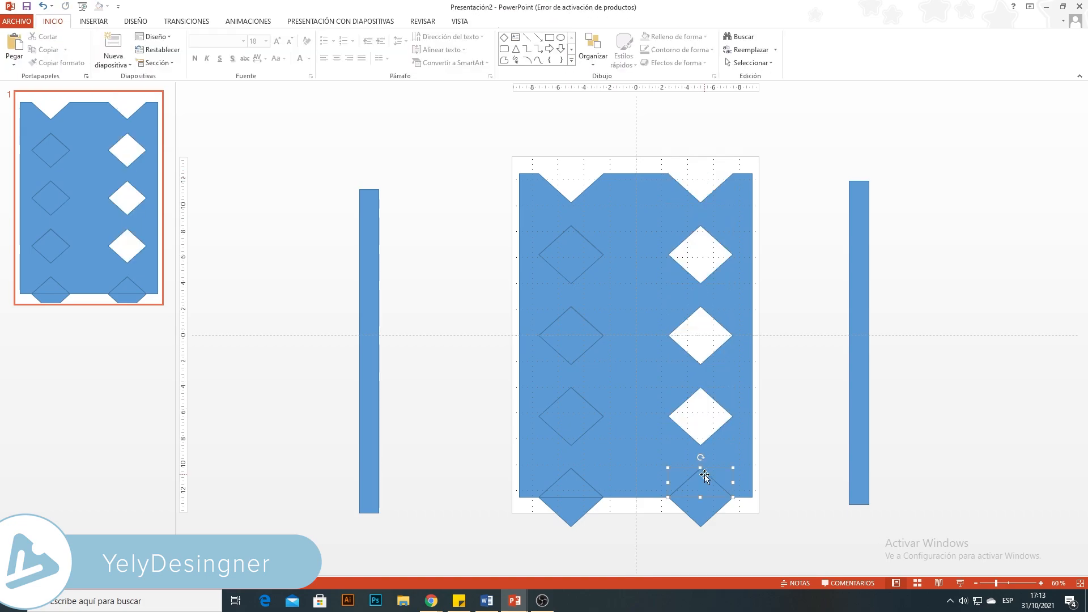
pyautogui.press('Delete')
pyautogui.click(690, 510)
pyautogui.press('Delete')
pyautogui.press('Delete')
# Delete the three whole diamond pieces in the left column to leave cutouts.
pyautogui.click(569, 416)
pyautogui.press('Delete')
pyautogui.click(569, 340)
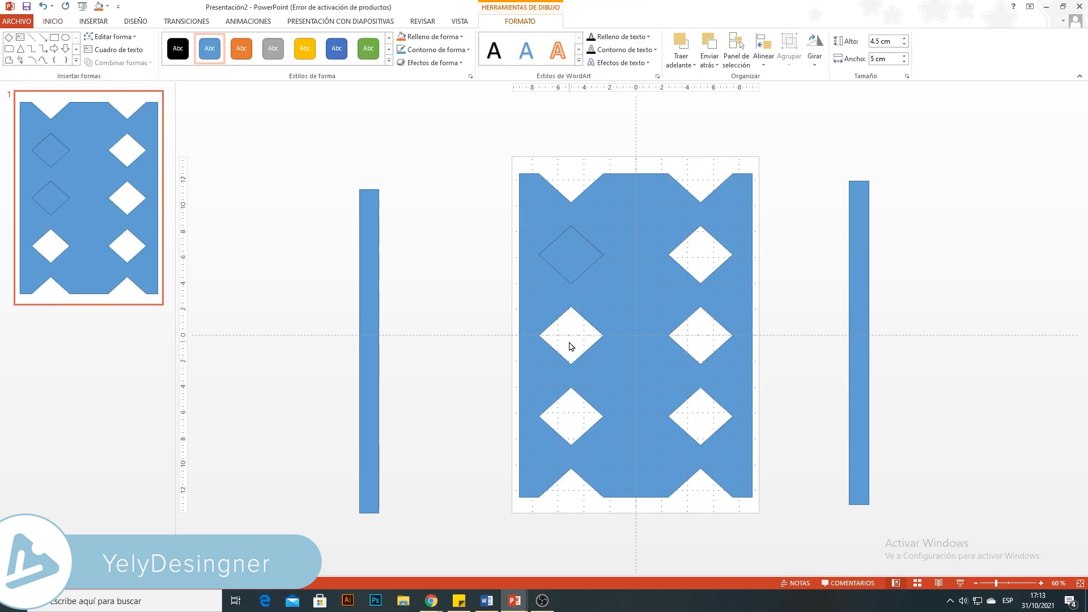
pyautogui.press('Delete')
pyautogui.click(569, 258)
pyautogui.press('Delete')
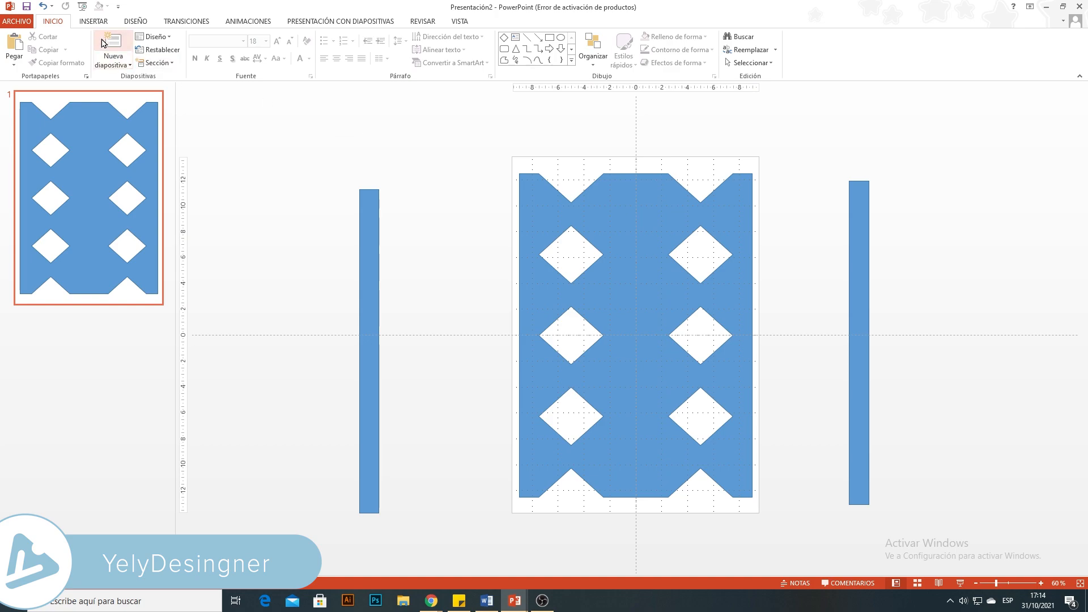
# Draw a rectangle 25 cm high and 5.04 cm wide filling the space between the two diamond columns.
pyautogui.click(94, 22)
pyautogui.click(224, 65)
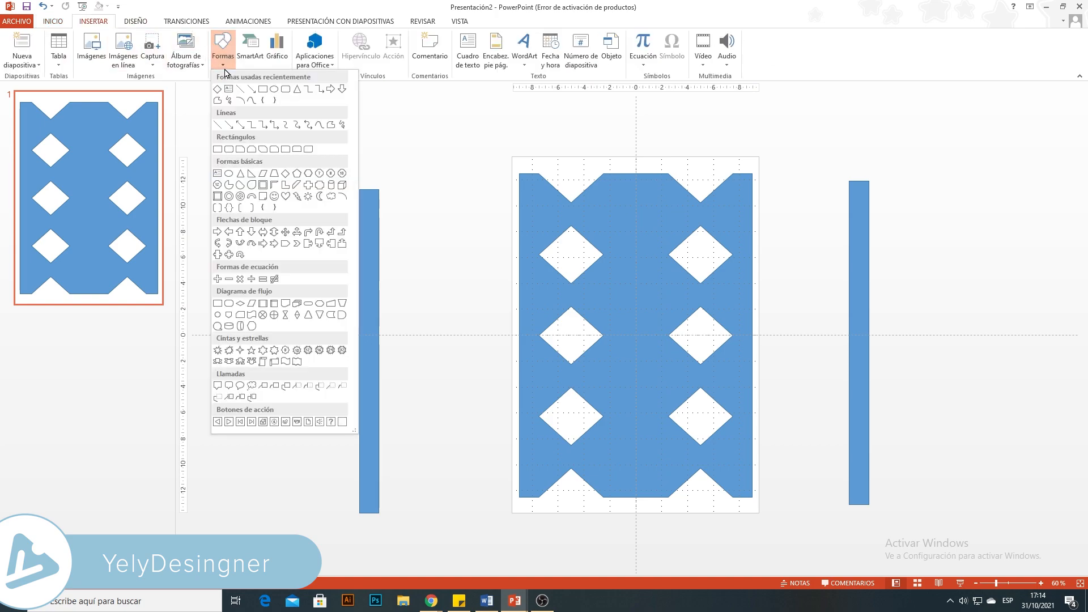
pyautogui.click(217, 149)
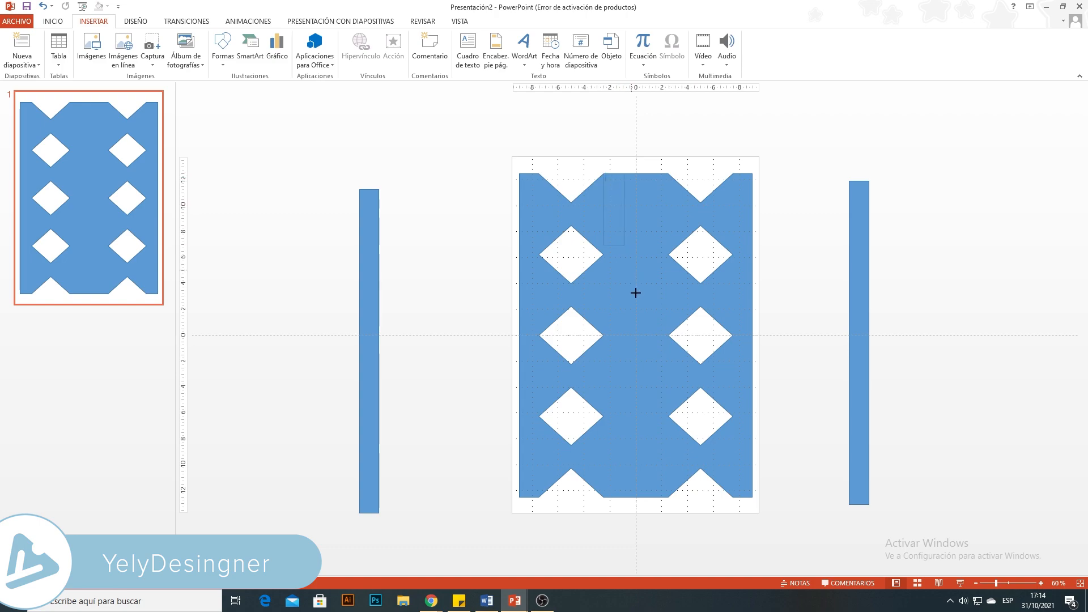
pyautogui.moveTo(666, 410); pyautogui.dragTo(669, 497)
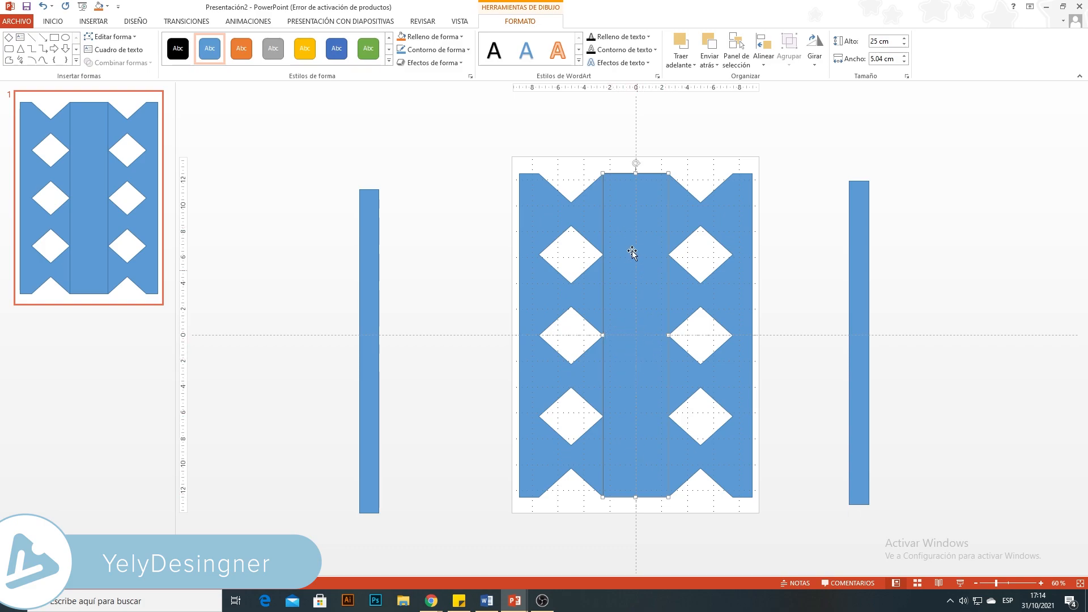
# Bring the loose narrow strip on the right to the front and align it with the large shape's right edge.
pyautogui.click(814, 351)
pyautogui.moveTo(857, 325); pyautogui.dragTo(814, 328)
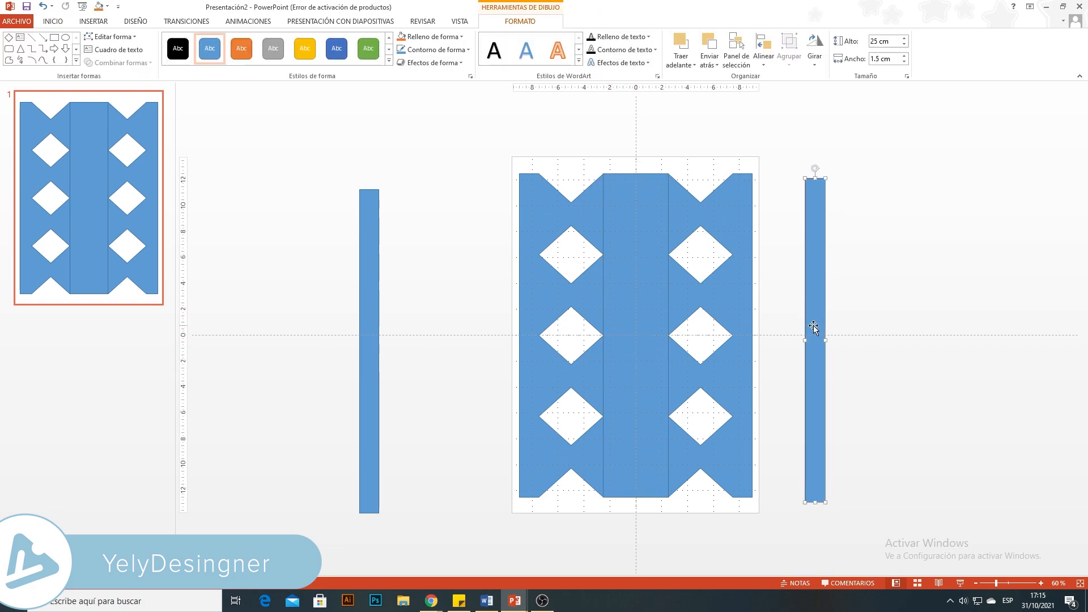
pyautogui.rightClick(814, 329)
pyautogui.moveTo(912, 437)
pyautogui.click(980, 435)
pyautogui.moveTo(811, 342); pyautogui.dragTo(741, 316)
# Bring the loose narrow strip on the left to the front and align it with the large shape's left edge.
pyautogui.click(368, 309)
pyautogui.rightClick(365, 305)
pyautogui.moveTo(416, 407)
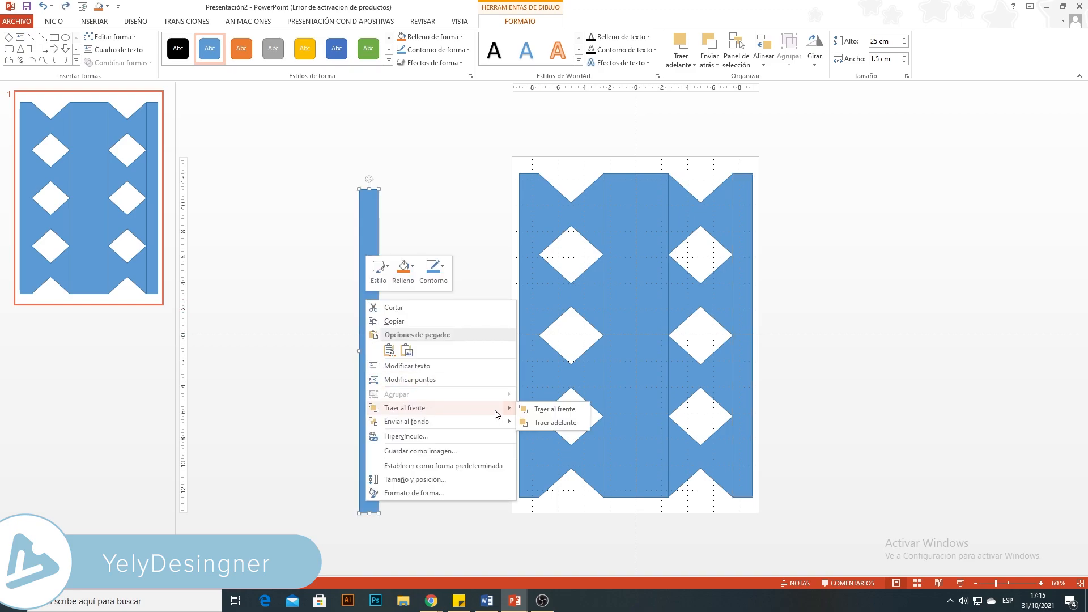
pyautogui.click(544, 408)
pyautogui.moveTo(365, 300); pyautogui.dragTo(521, 286)
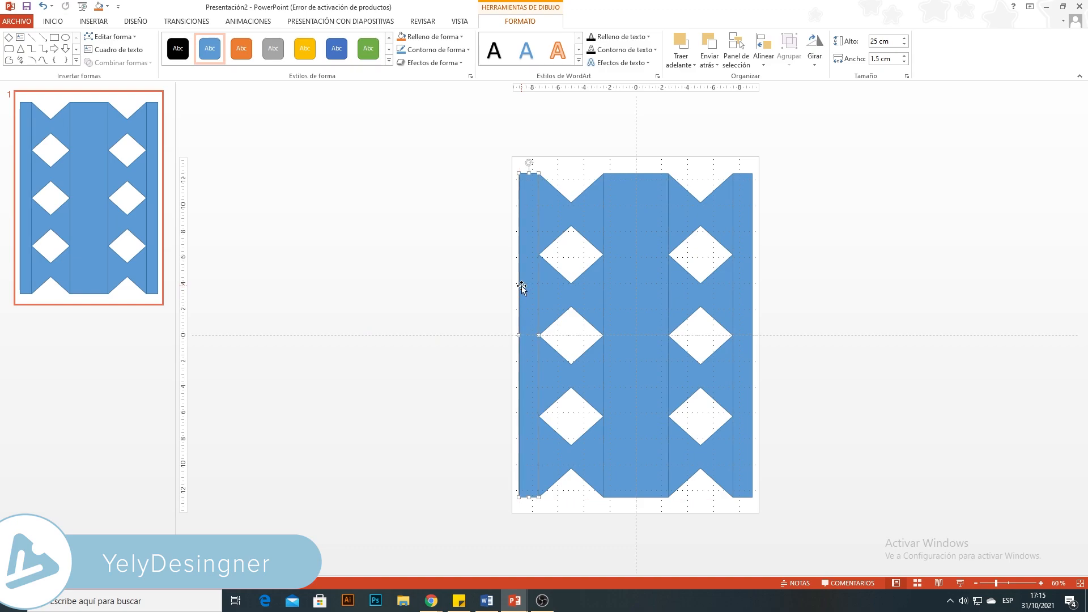
pyautogui.click(662, 129)
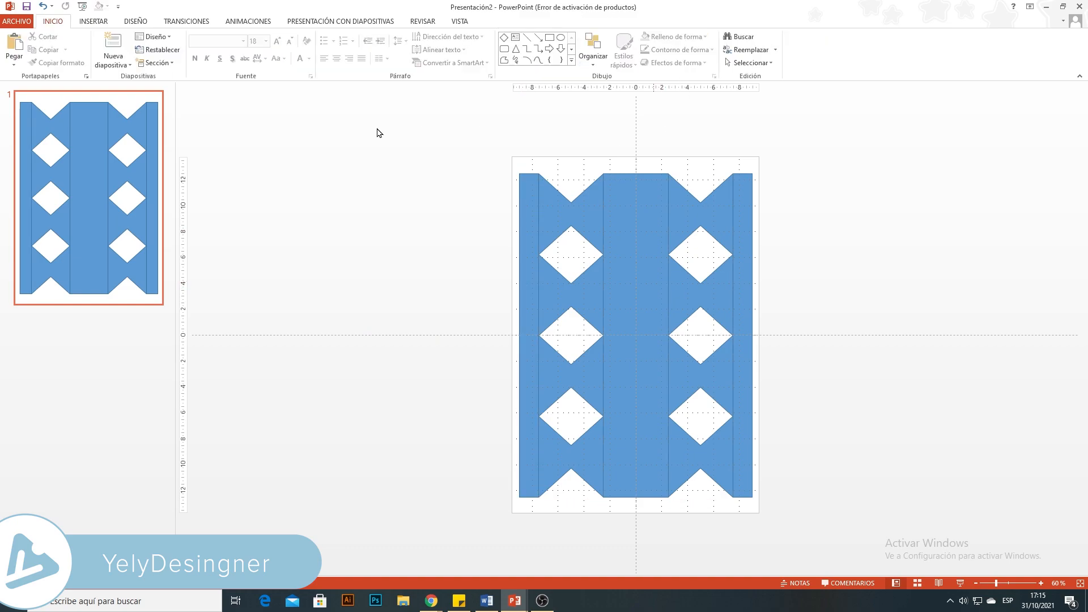
# Add a trapezoid flap on the upper edge of the central rectangle, matching its width.
pyautogui.click(94, 21)
pyautogui.click(220, 67)
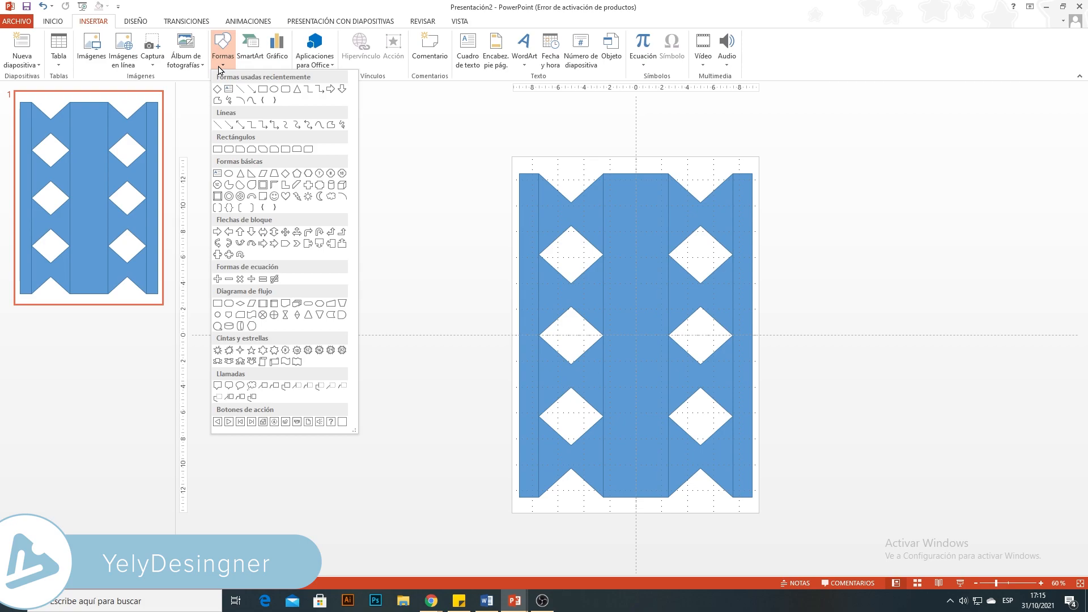
pyautogui.click(274, 174)
pyautogui.moveTo(606, 163)
pyautogui.mouseDown()
pyautogui.moveTo(669, 172)
pyautogui.moveTo(635, 162)
pyautogui.mouseUp()
pyautogui.click(779, 215)
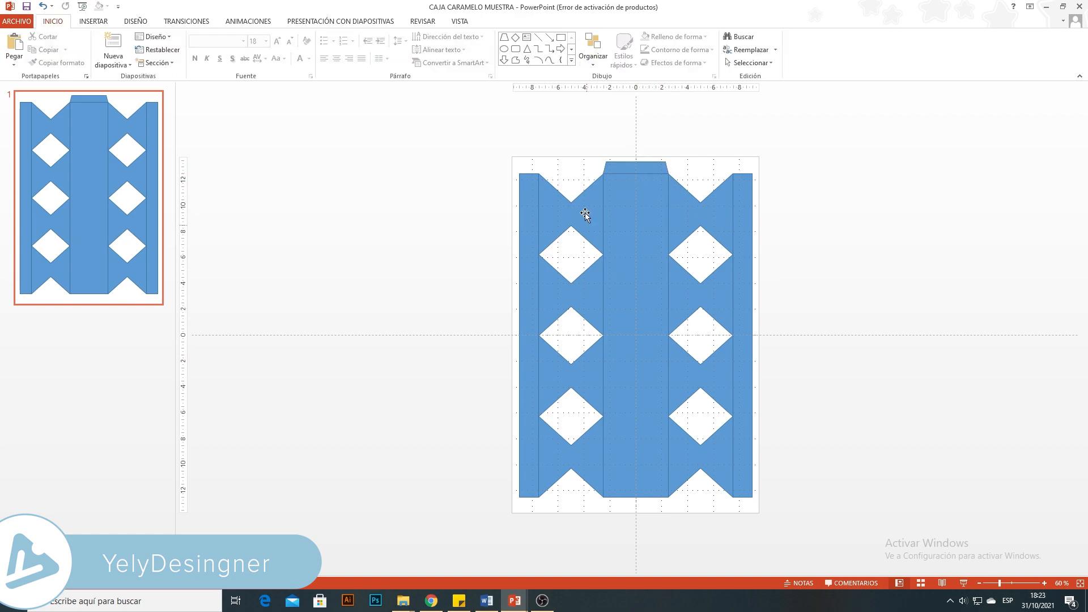
# Fill the large cutout shape with the picture "Fondos (14)" from the RECURSOS PLIM PLIM folder.
pyautogui.click(580, 213)
pyautogui.click(519, 21)
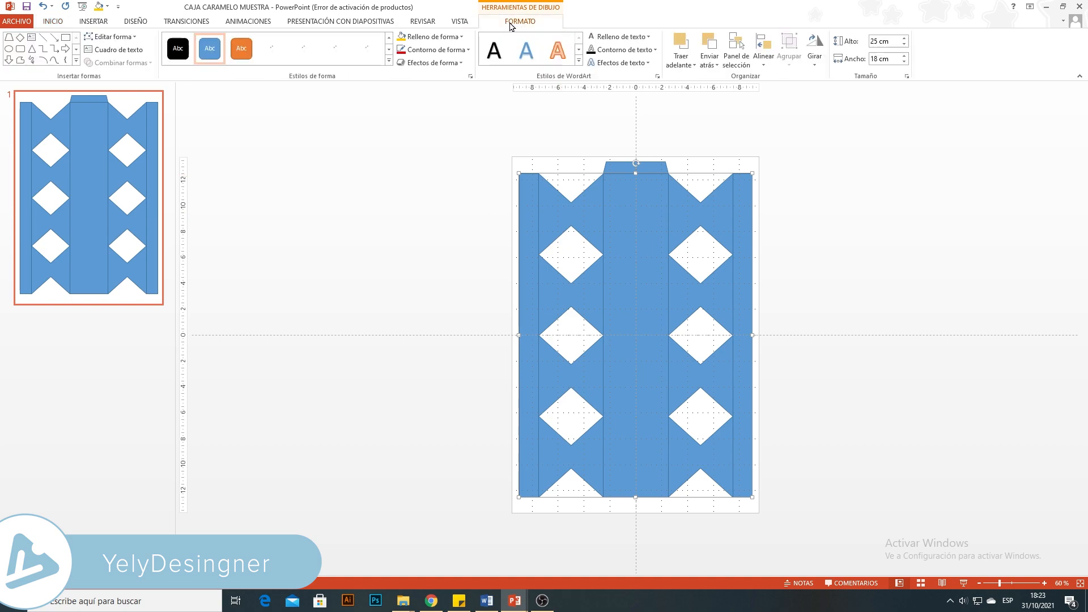
pyautogui.click(426, 37)
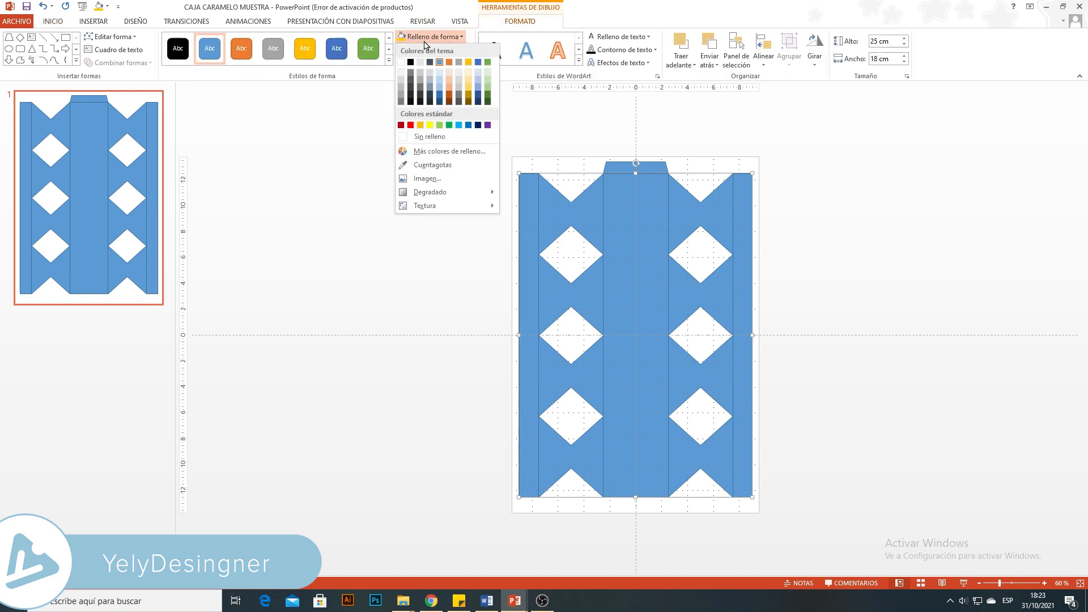
pyautogui.click(427, 179)
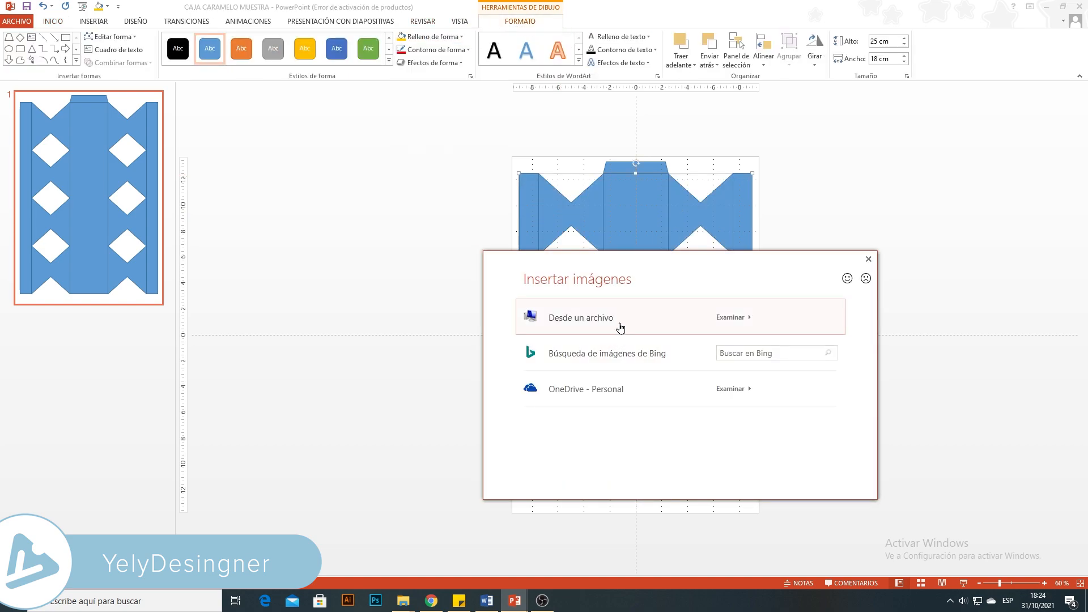
pyautogui.click(619, 320)
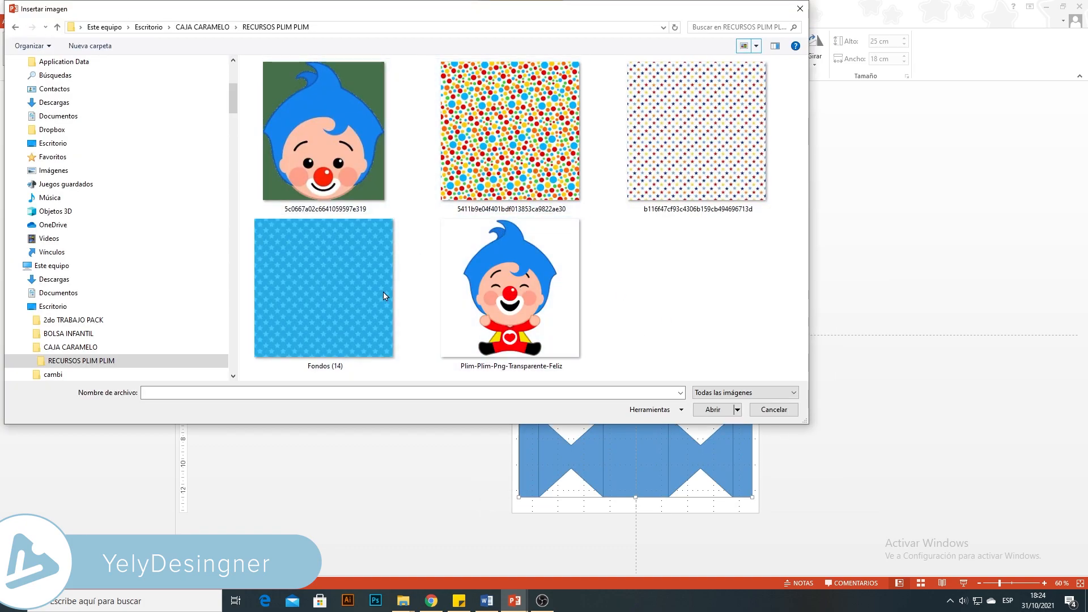
pyautogui.click(317, 278)
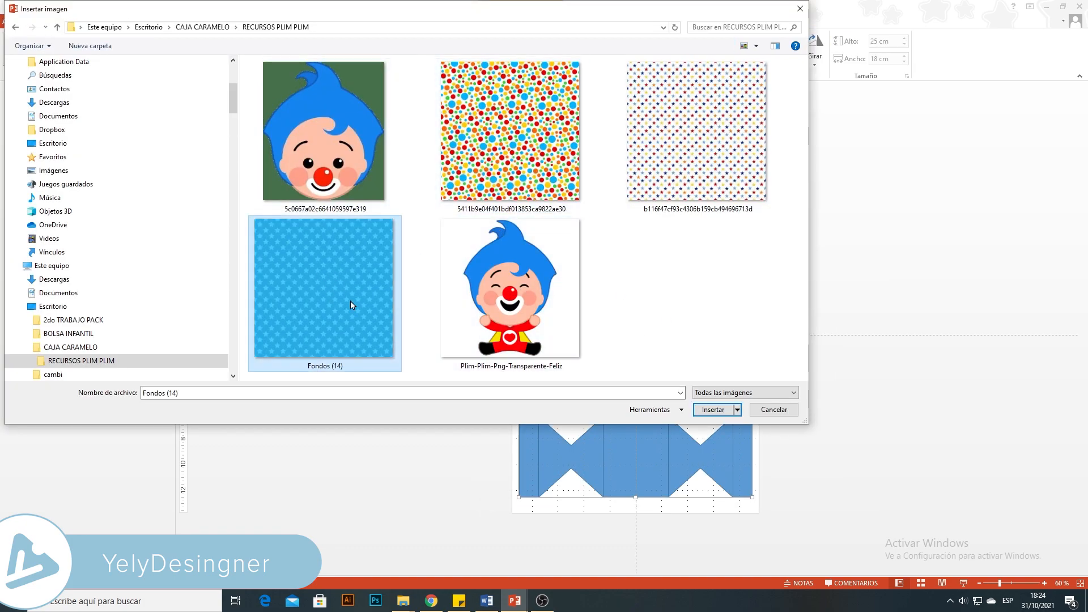
pyautogui.click(712, 409)
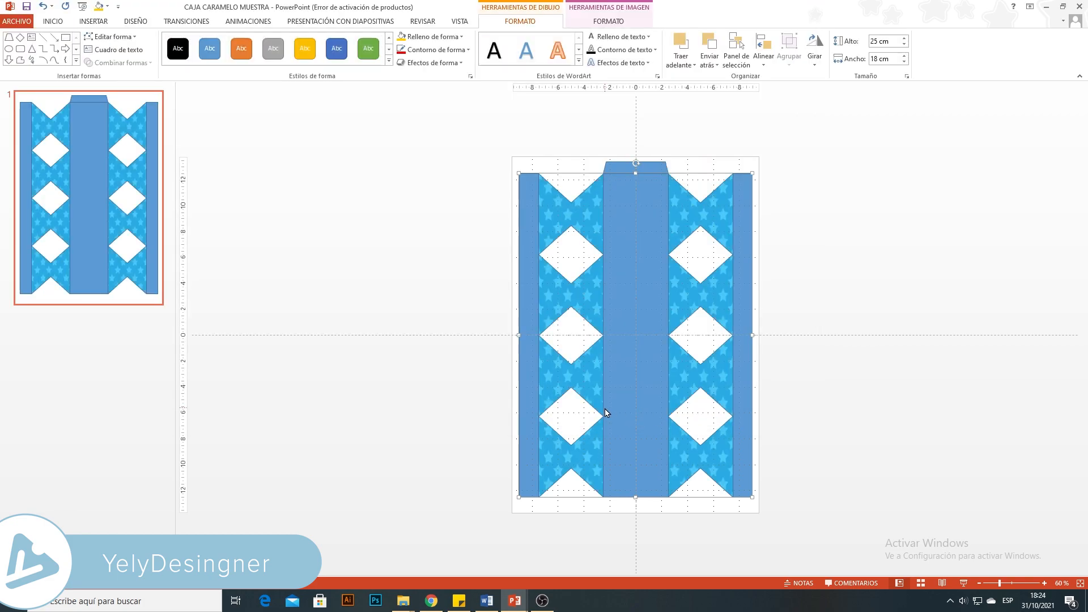
# Stretch the cutout shape's picture fill in crop mode past its right edge so the blue stars get wider.
pyautogui.click(619, 21)
pyautogui.click(960, 45)
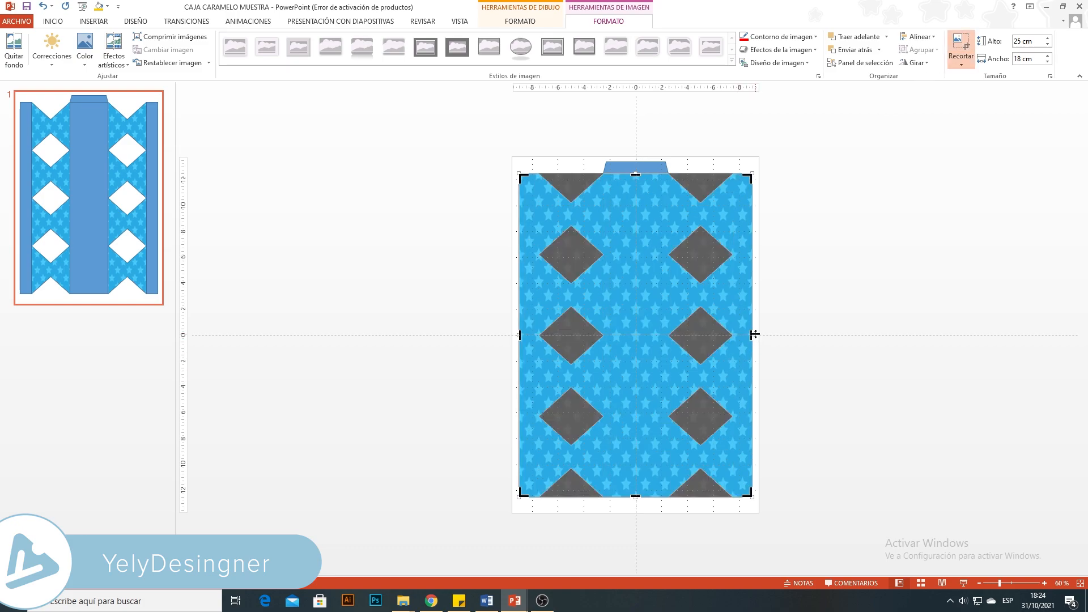
pyautogui.moveTo(752, 335); pyautogui.dragTo(848, 335)
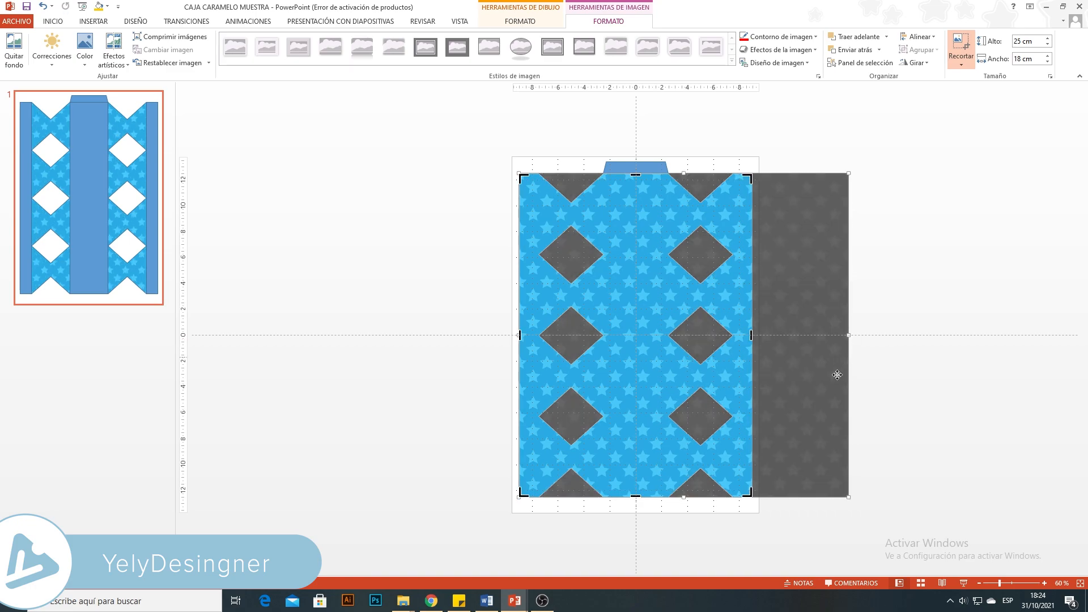
pyautogui.click(897, 450)
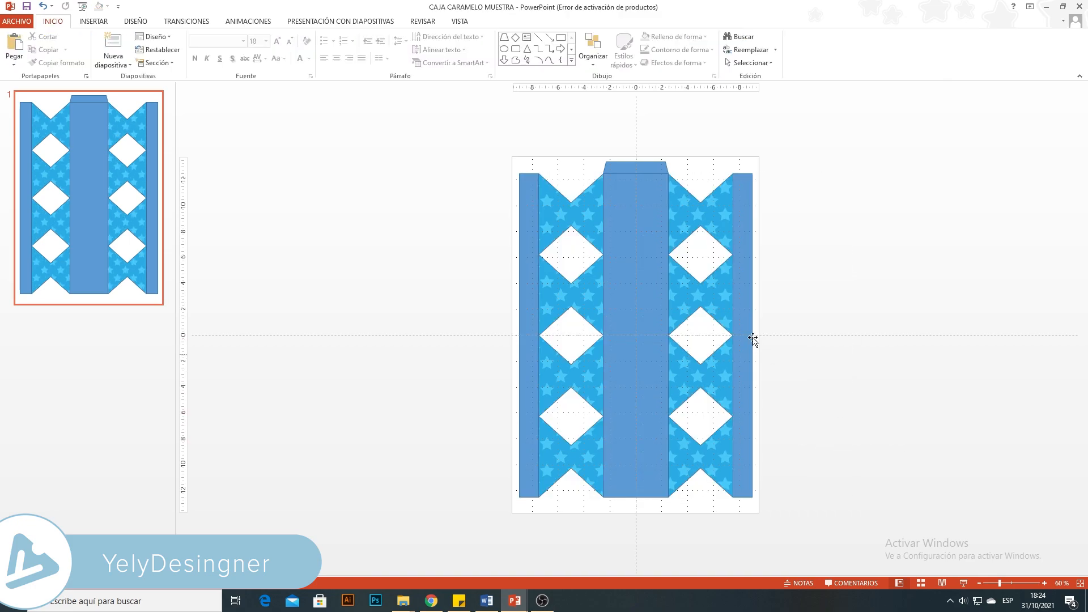
# Remove the outline from the large star-patterned cutout shape.
pyautogui.doubleClick(719, 295)
pyautogui.click(531, 24)
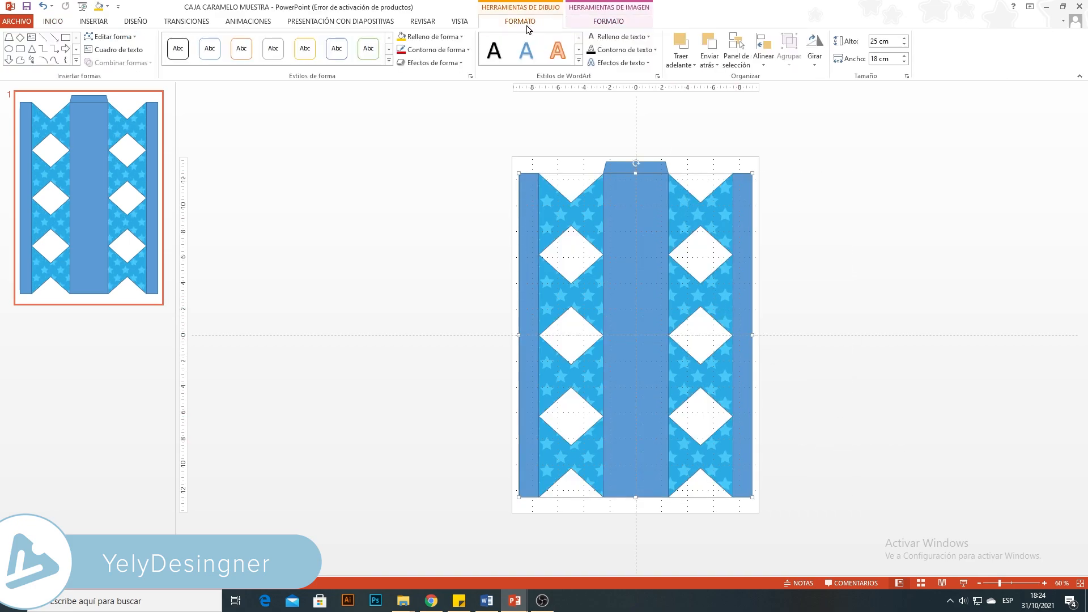
pyautogui.click(445, 49)
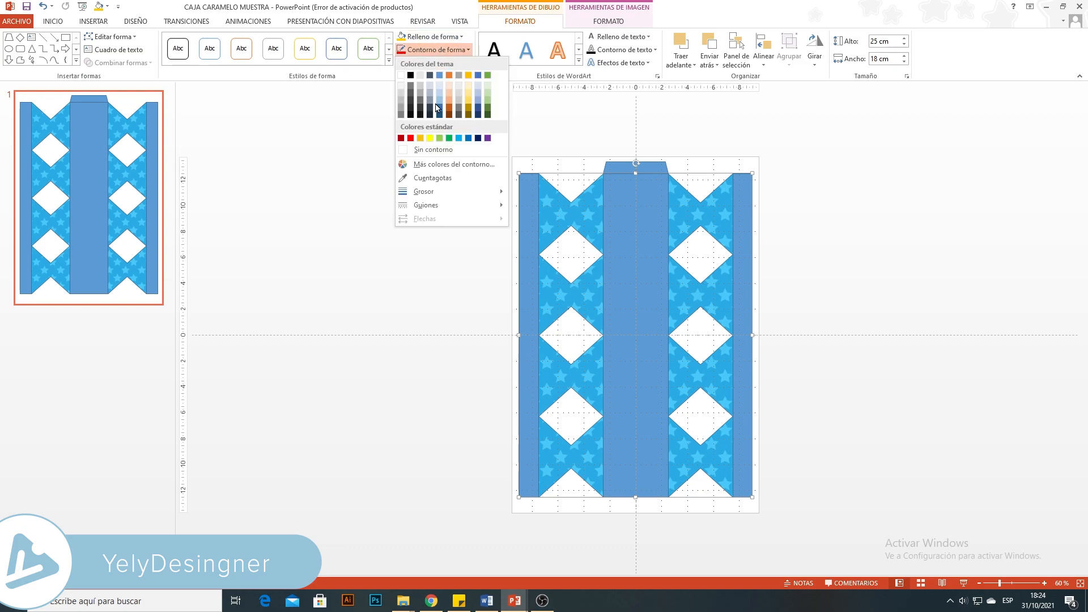
pyautogui.click(433, 151)
pyautogui.click(477, 237)
# Fill the central rectangle with the multicoloured star picture "b116f47cf93c4306b159cb494696713d" from file.
pyautogui.click(630, 270)
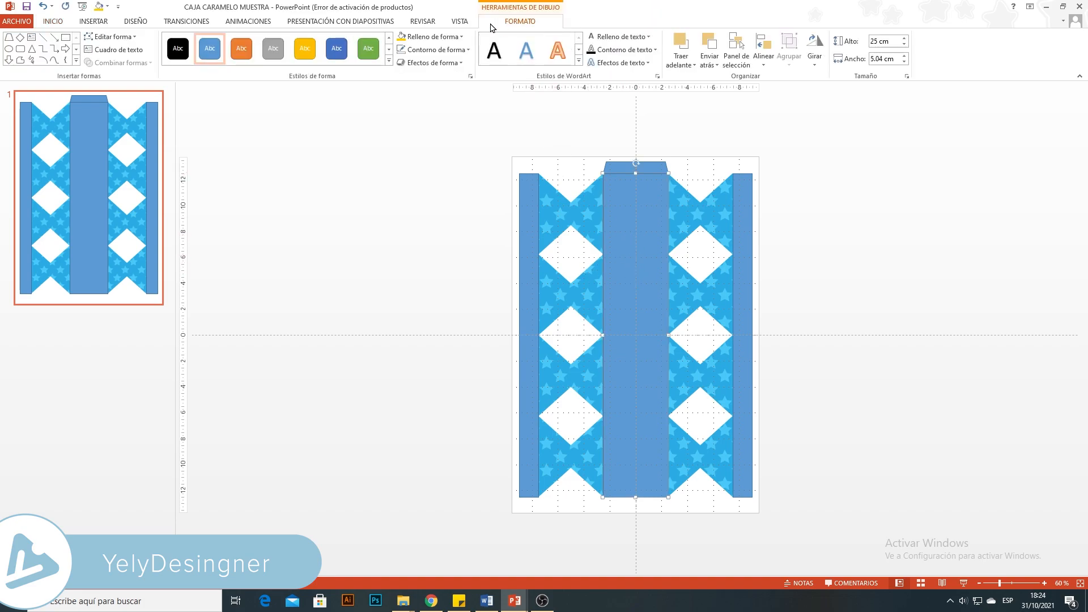
pyautogui.click(432, 36)
pyautogui.click(442, 180)
pyautogui.click(667, 318)
pyautogui.click(401, 88)
pyautogui.click(702, 409)
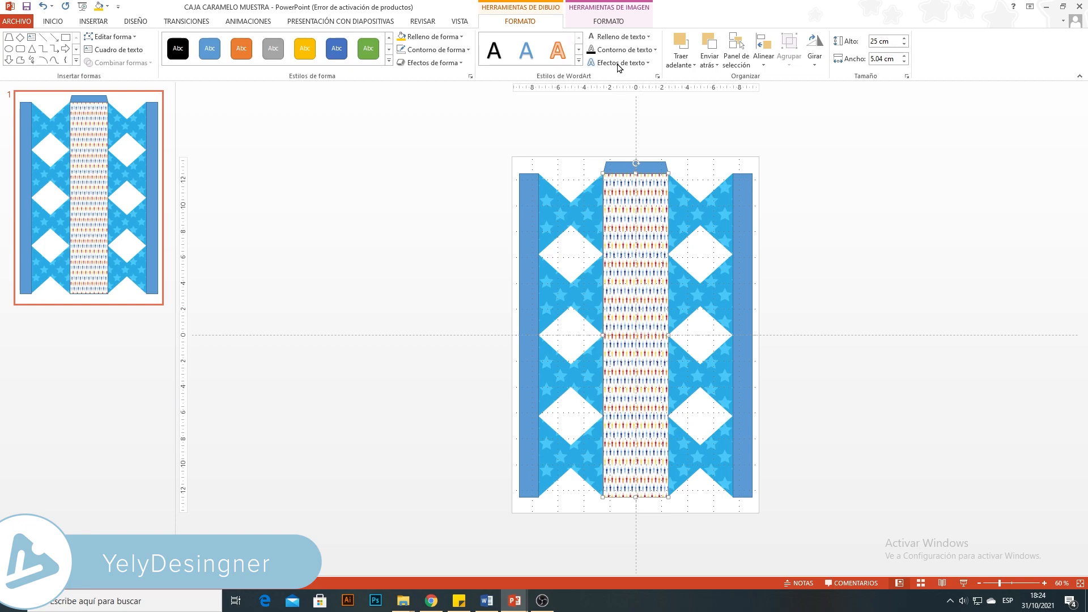
# Widen the central rectangle's picture fill in crop mode far past its right edge so the coloured stars regain their proportions.
pyautogui.click(623, 21)
pyautogui.click(961, 46)
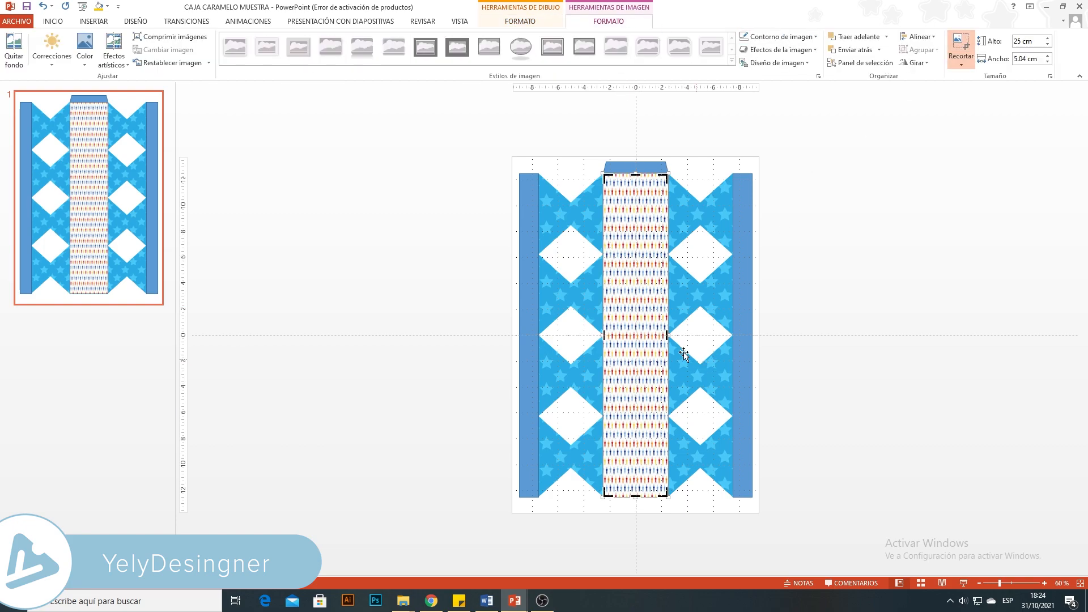
pyautogui.moveTo(668, 335); pyautogui.dragTo(920, 351)
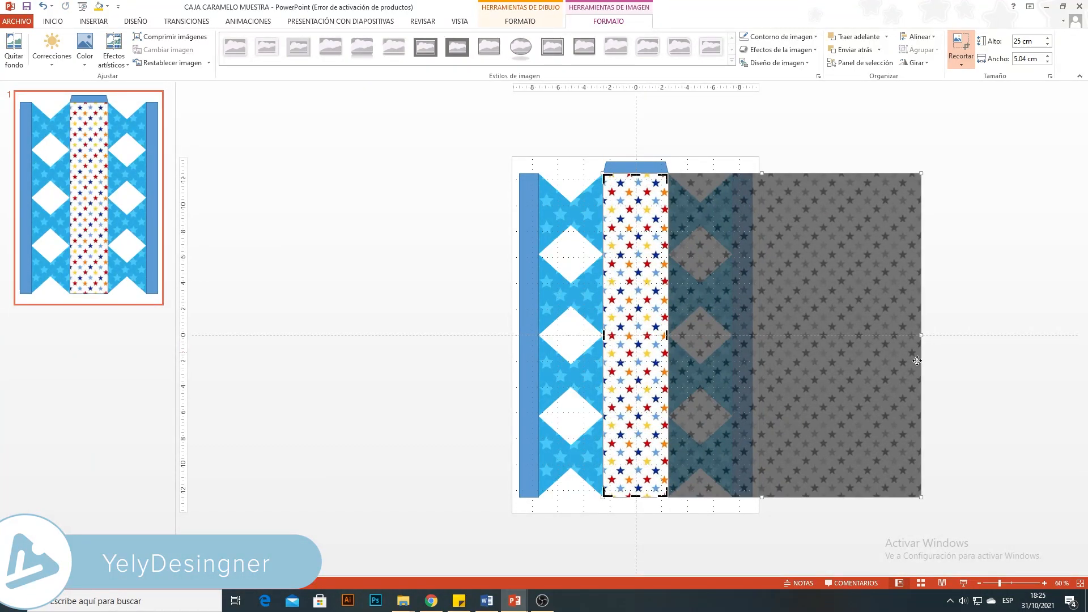
pyautogui.click(963, 366)
# Remove the outline from the central star-patterned rectangle.
pyautogui.click(644, 338)
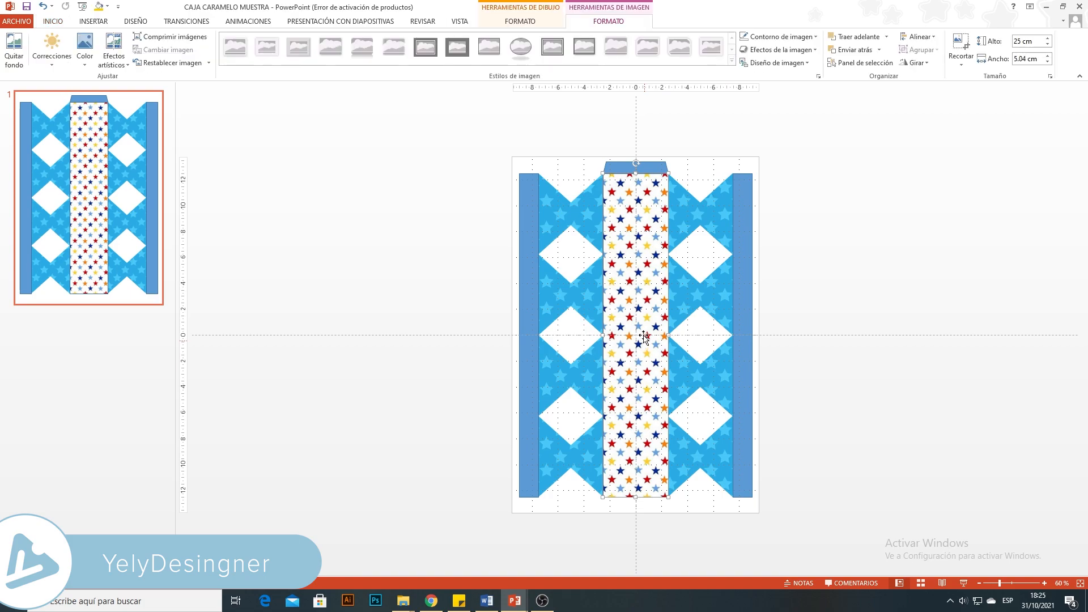
pyautogui.click(519, 21)
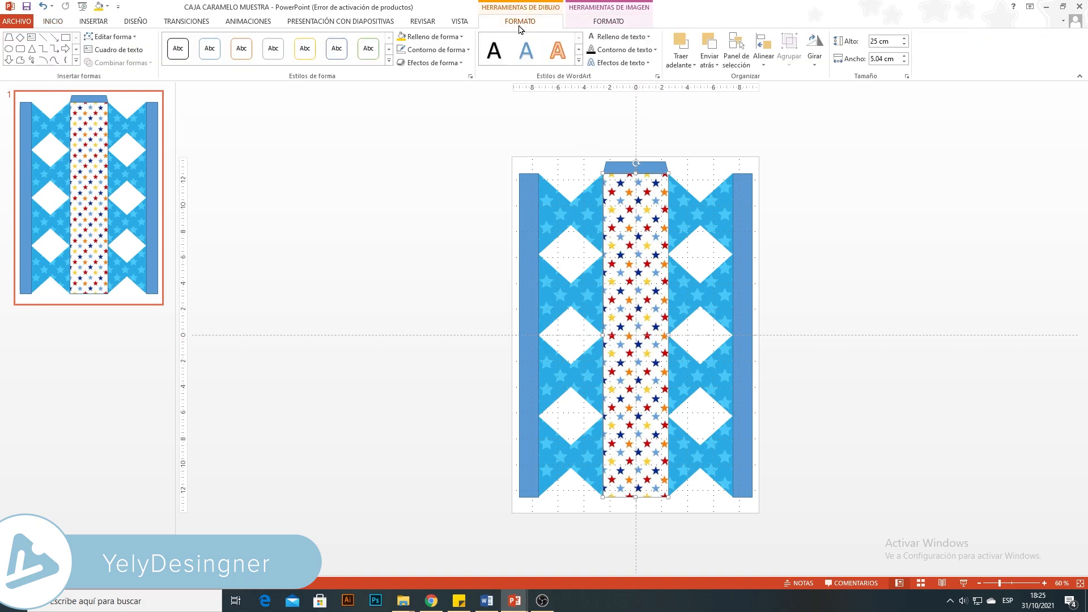
pyautogui.click(435, 50)
pyautogui.click(440, 150)
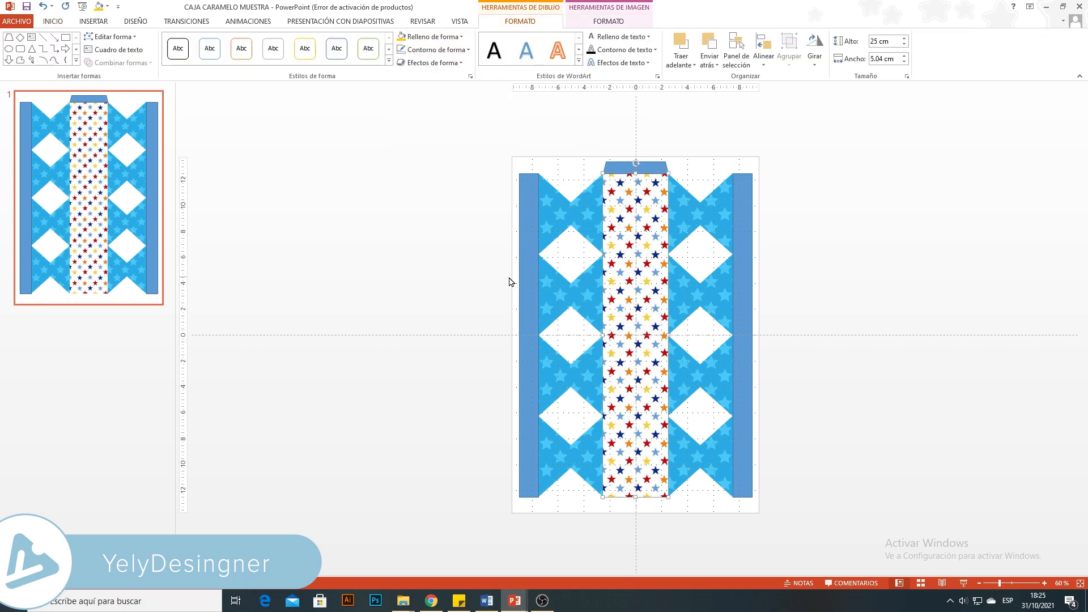
# Fill the narrow left strip with the coloured-dots picture "5411b9e04f401bdf013853ca9822ae30" from file.
pyautogui.click(529, 278)
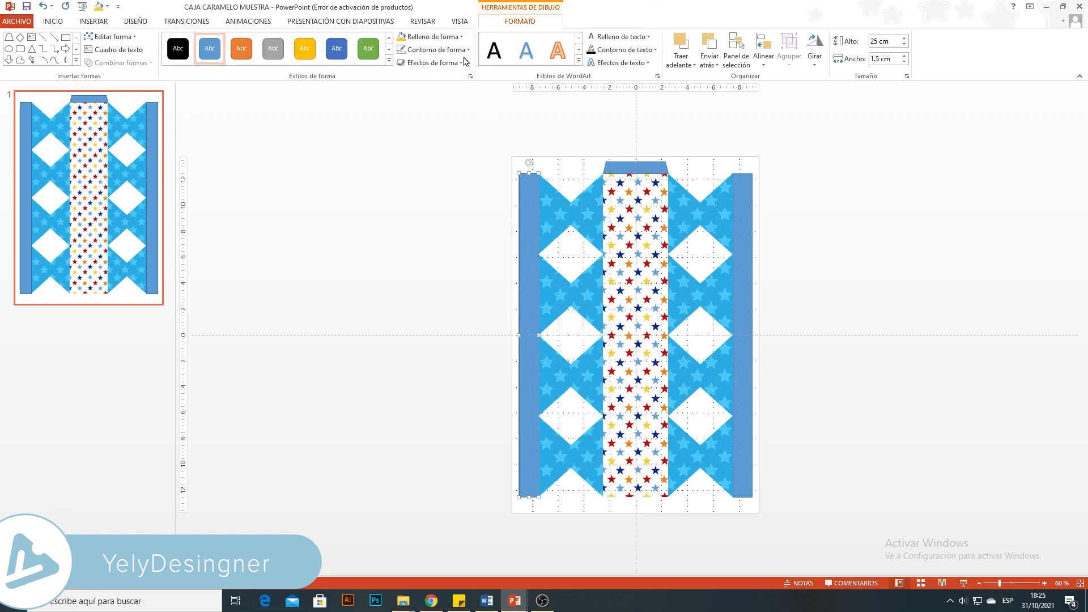
pyautogui.click(445, 37)
pyautogui.click(427, 178)
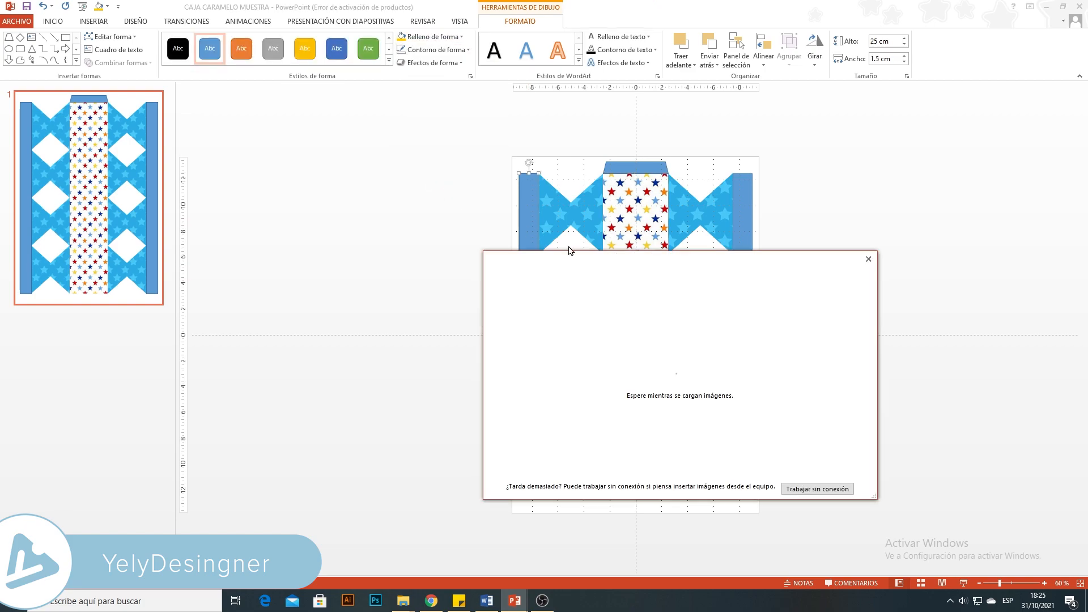
pyautogui.click(716, 323)
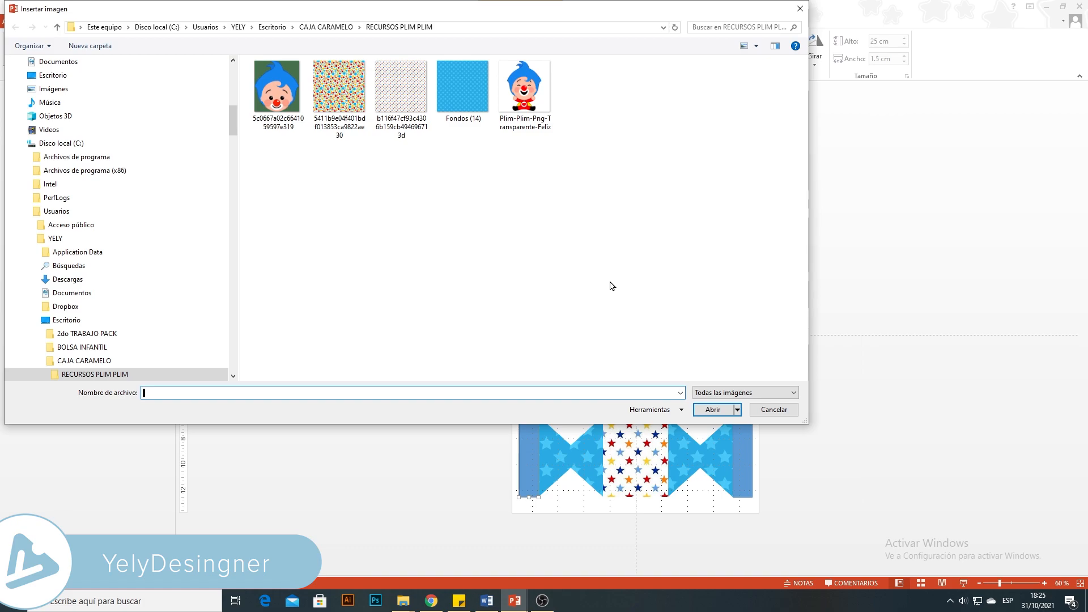
pyautogui.click(340, 90)
pyautogui.click(713, 409)
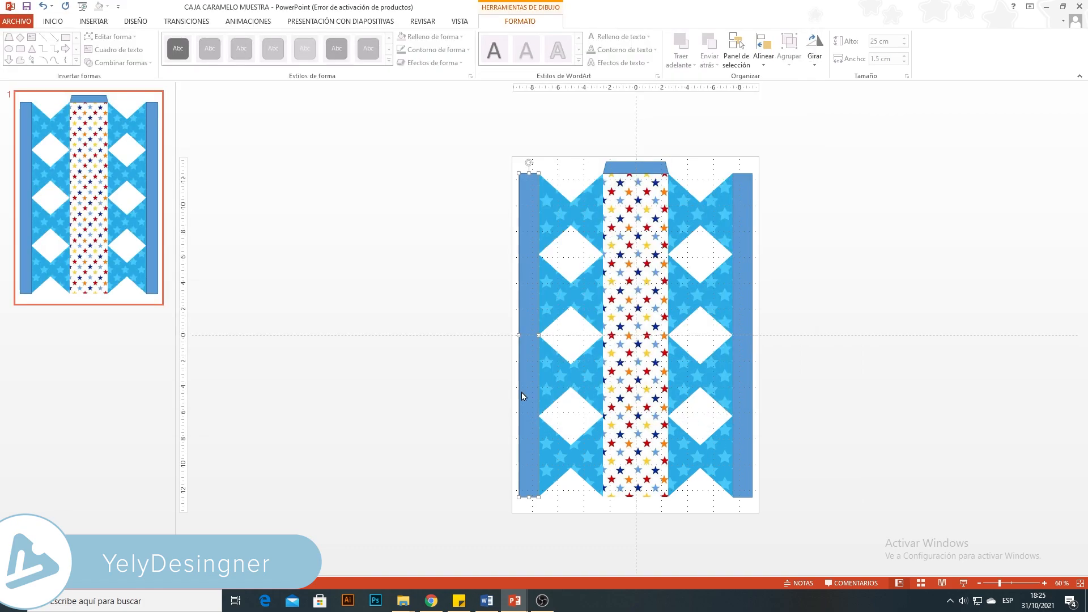
# Widen the left strip's picture fill in crop mode far past its right edge so the dots become round.
pyautogui.click(615, 23)
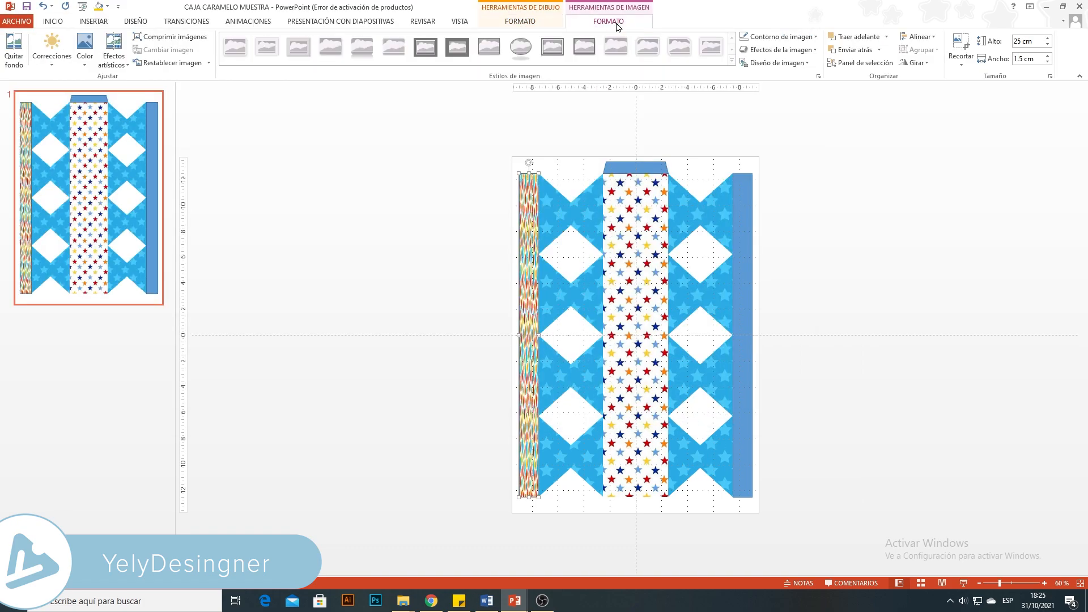
pyautogui.click(955, 47)
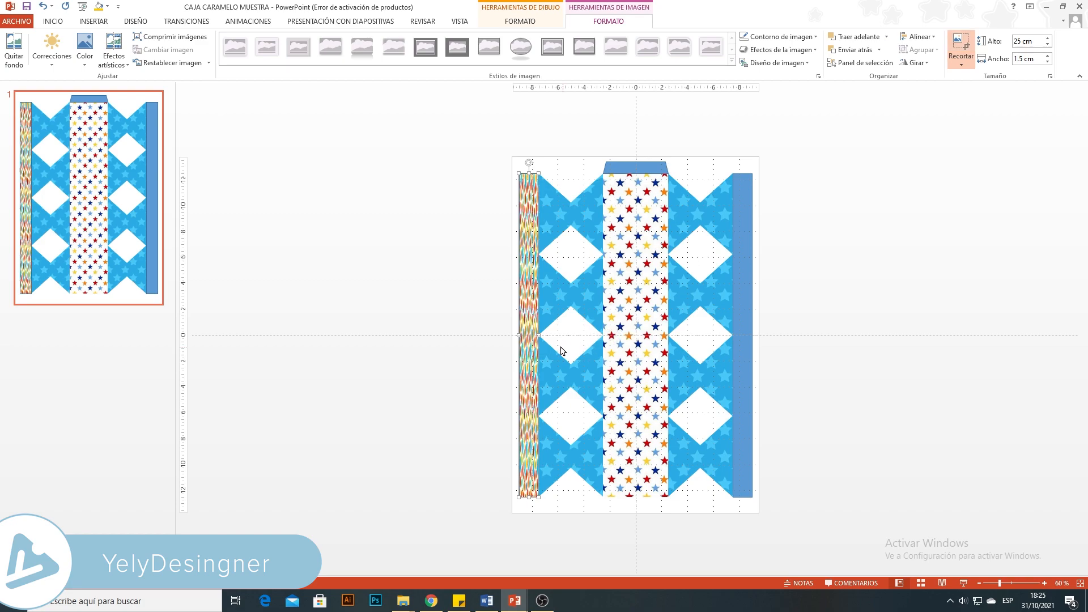
pyautogui.moveTo(540, 335); pyautogui.dragTo(847, 374)
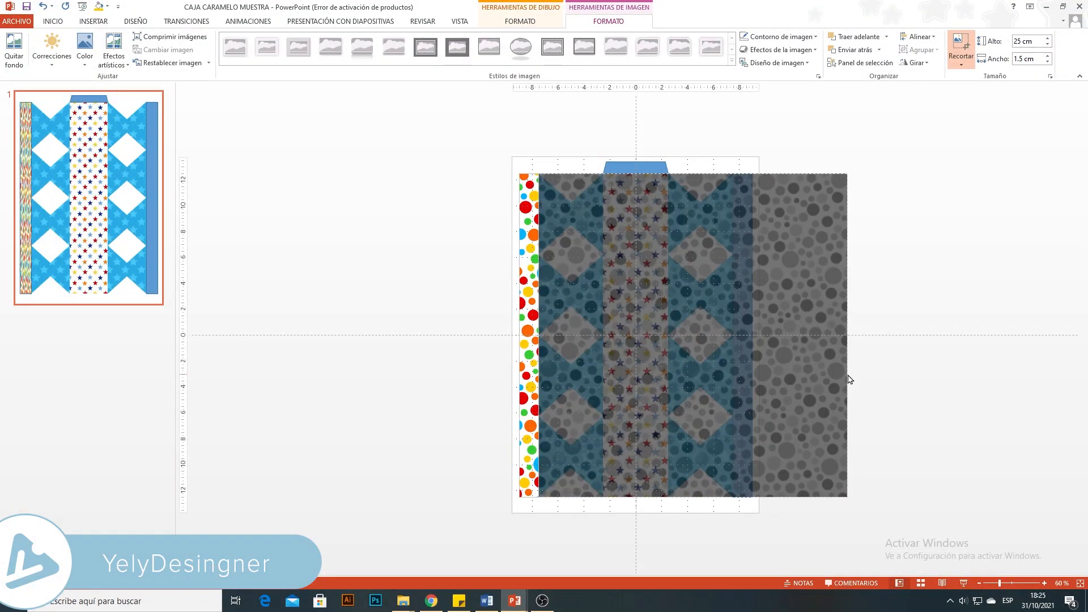
pyautogui.click(883, 420)
pyautogui.click(526, 331)
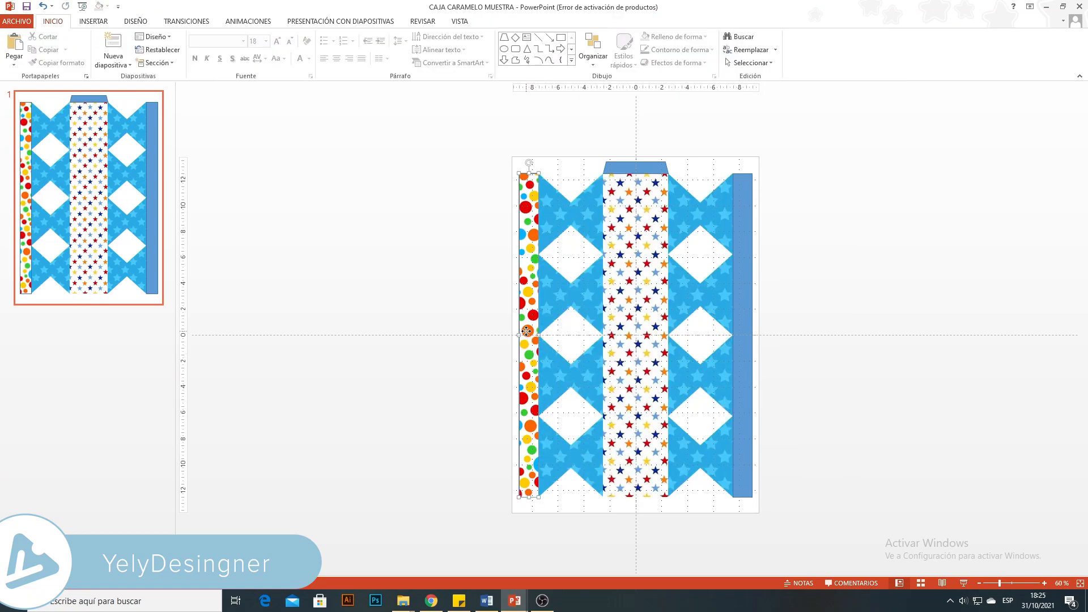
# Remove the outline from the dotted strip along the template's left edge.
pyautogui.click(531, 23)
pyautogui.click(435, 49)
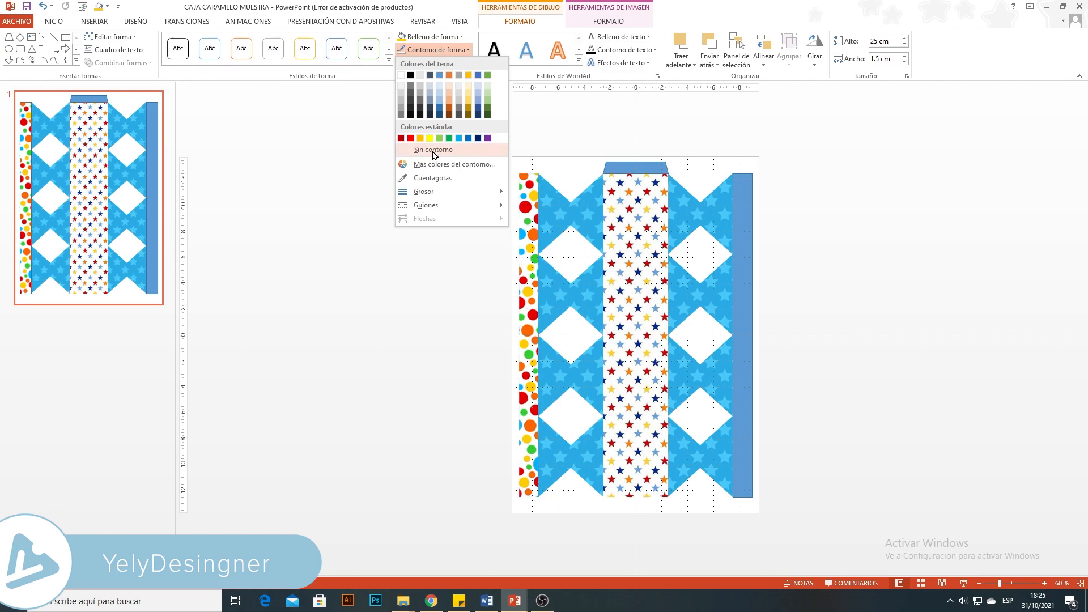
pyautogui.click(434, 150)
# Fill the narrow right strip with the coloured-dots picture "5411b9e04f401bdf013853ca9822ae30" from file.
pyautogui.click(743, 262)
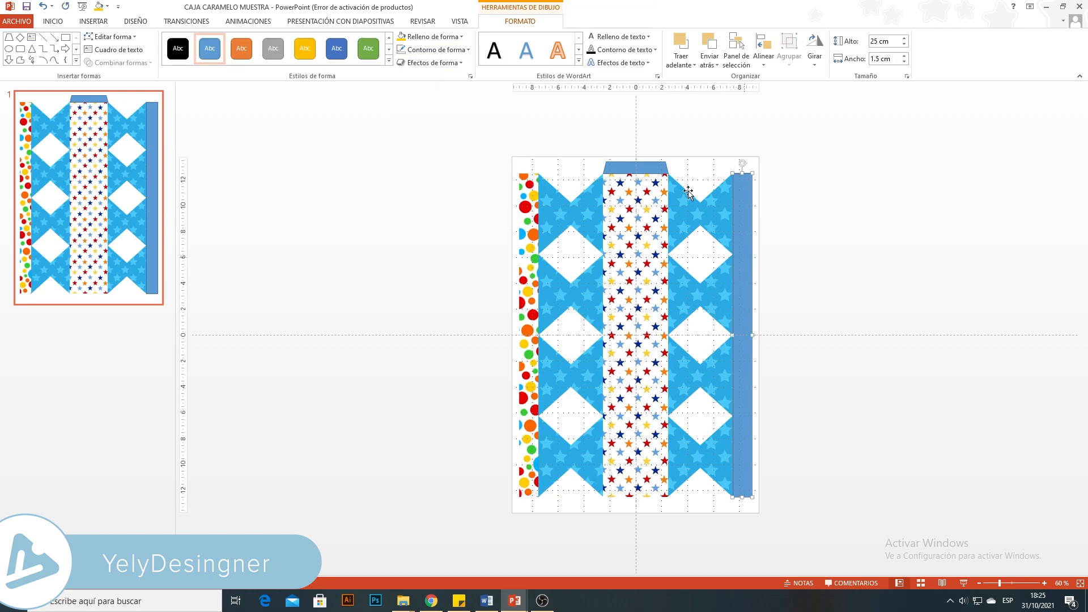
pyautogui.click(458, 38)
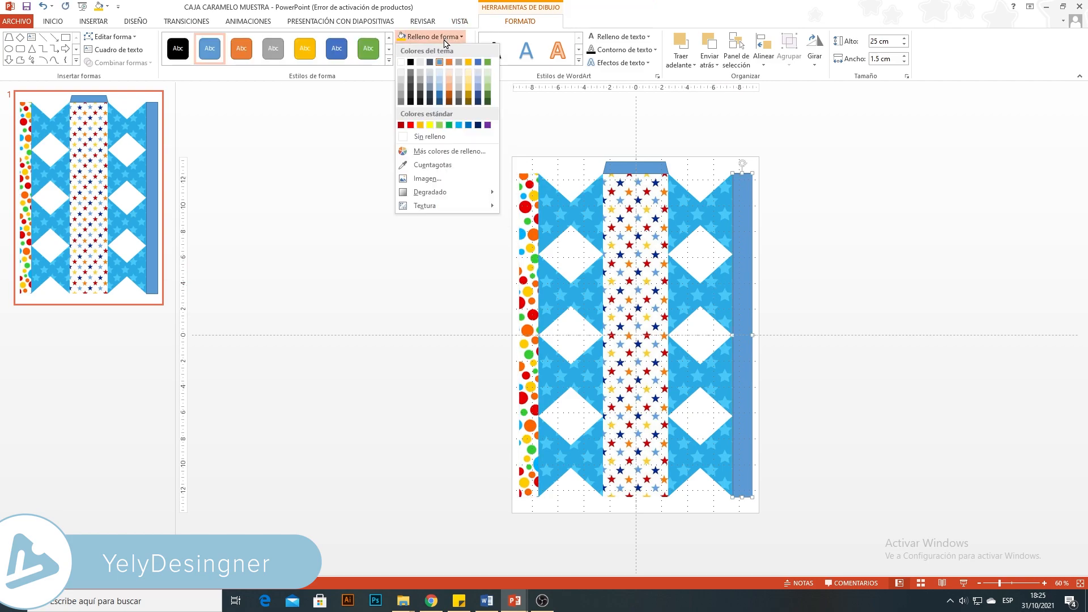
pyautogui.click(458, 180)
pyautogui.click(706, 315)
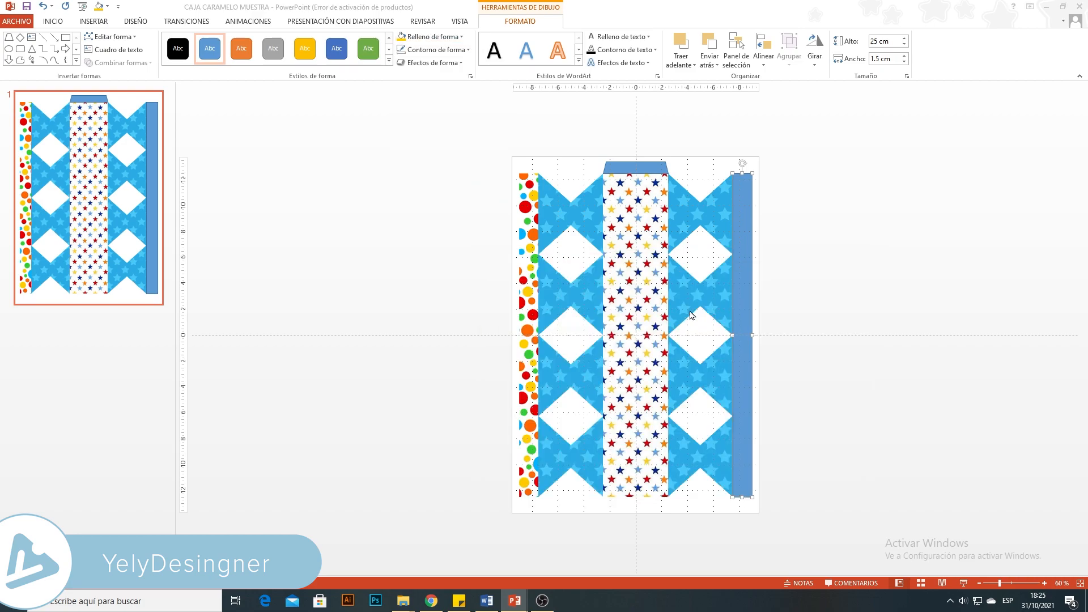
pyautogui.click(366, 95)
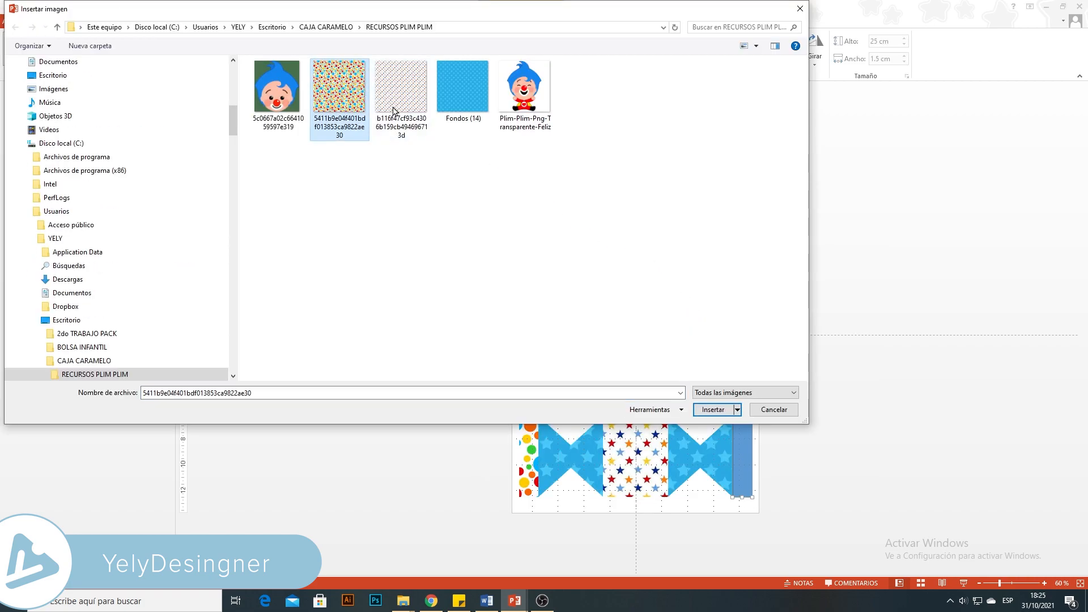
pyautogui.click(713, 409)
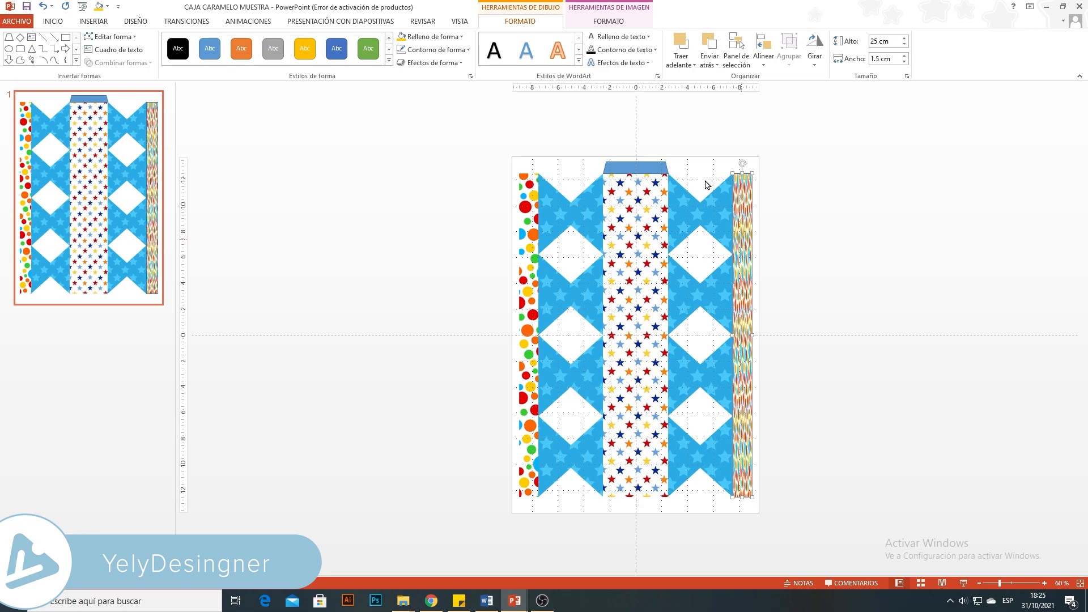
# Widen the right strip's picture fill in crop mode far past its right edge so the dots become round.
pyautogui.click(609, 22)
pyautogui.click(961, 48)
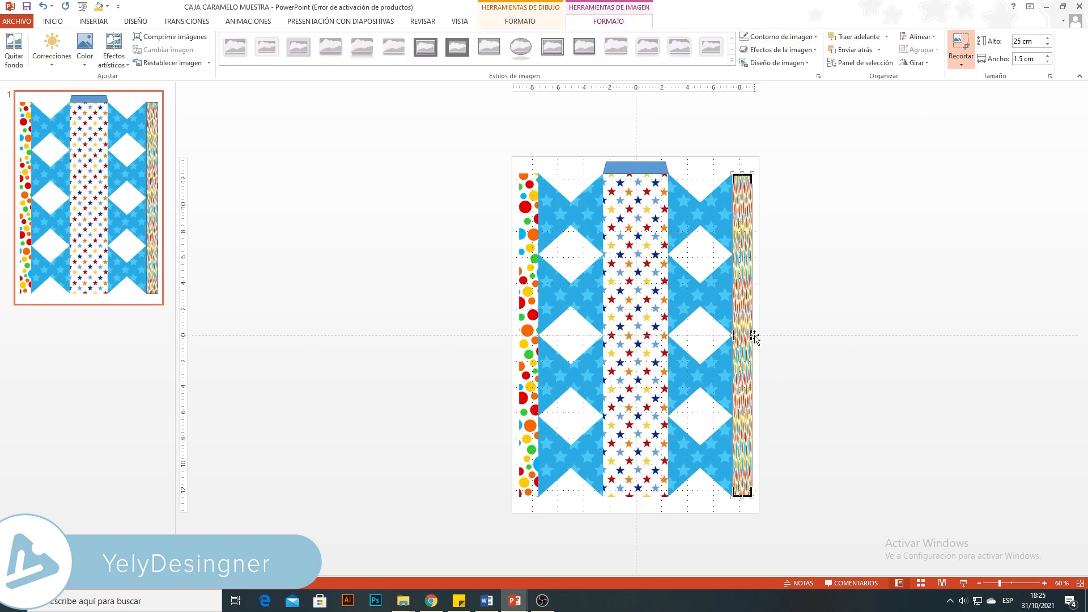
pyautogui.moveTo(752, 335); pyautogui.dragTo(1076, 378)
pyautogui.click(850, 510)
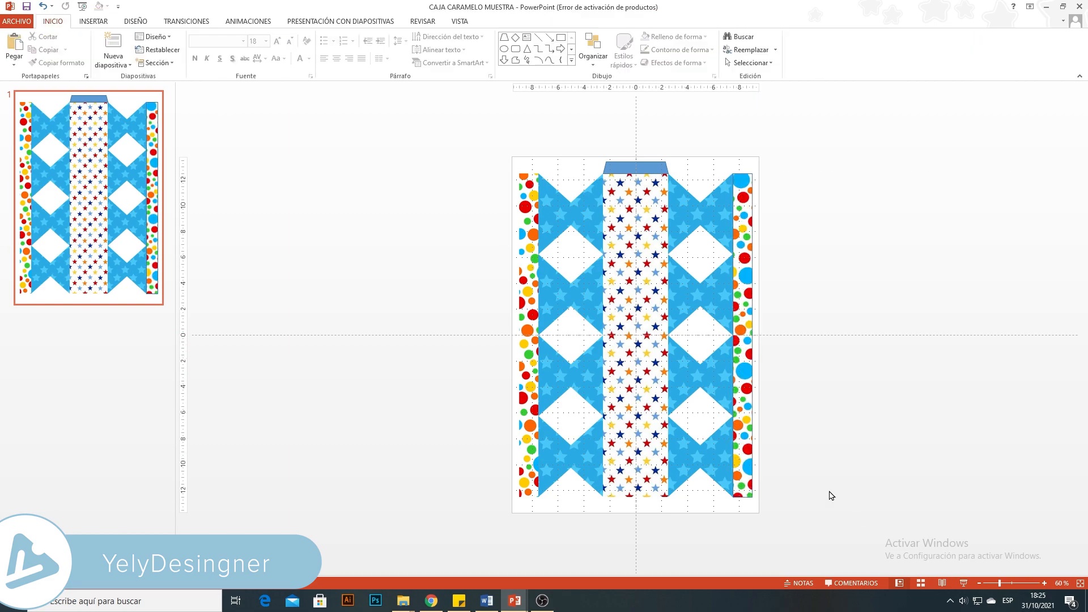
# Remove the outline from the dotted strip along the template's right edge.
pyautogui.click(741, 400)
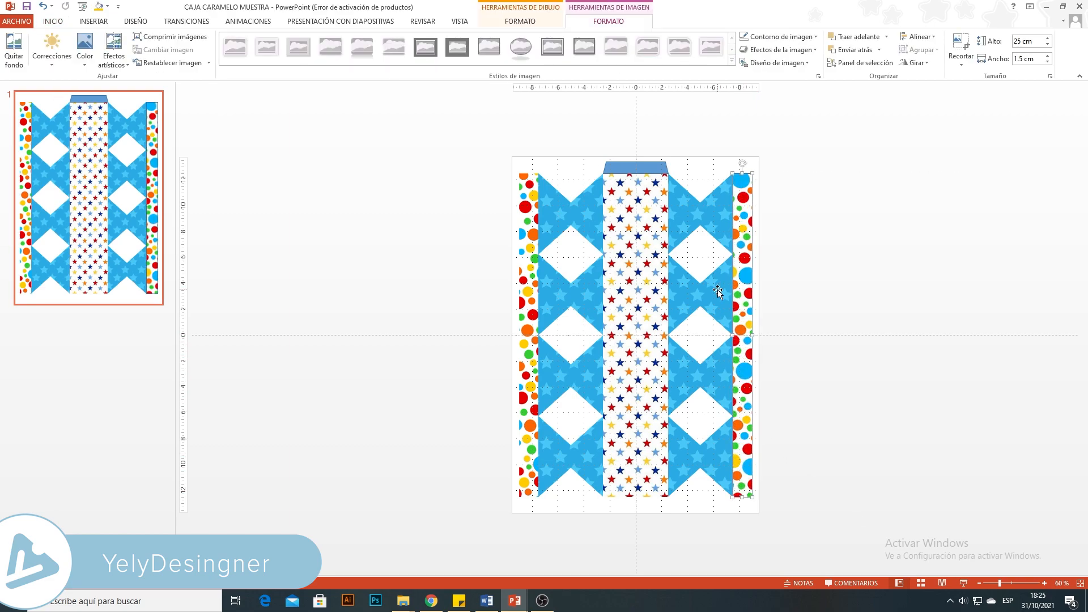
pyautogui.click(533, 24)
pyautogui.click(434, 49)
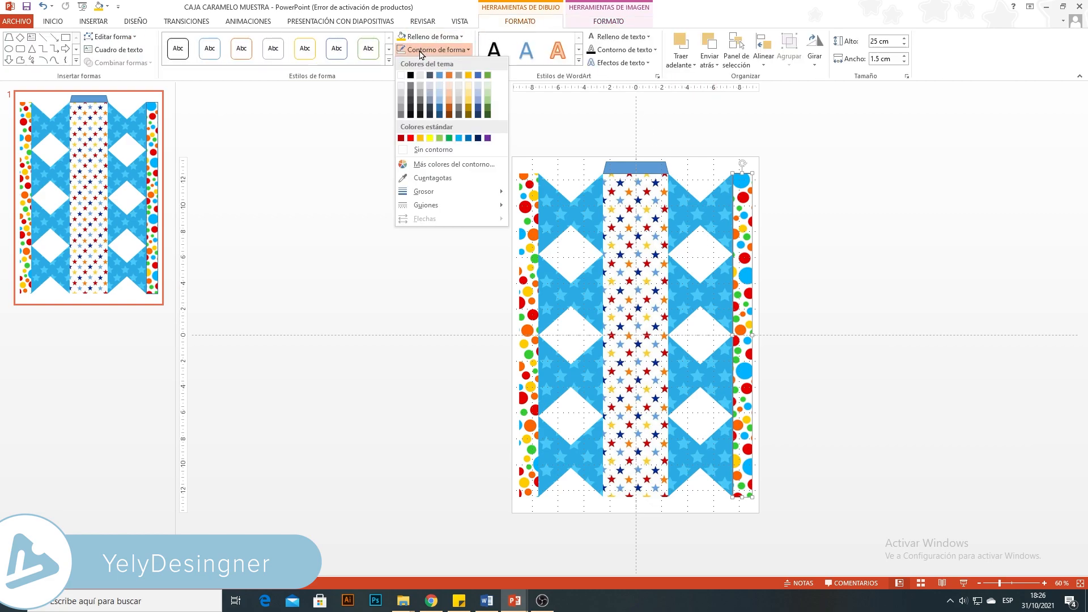
pyautogui.click(432, 151)
pyautogui.click(804, 338)
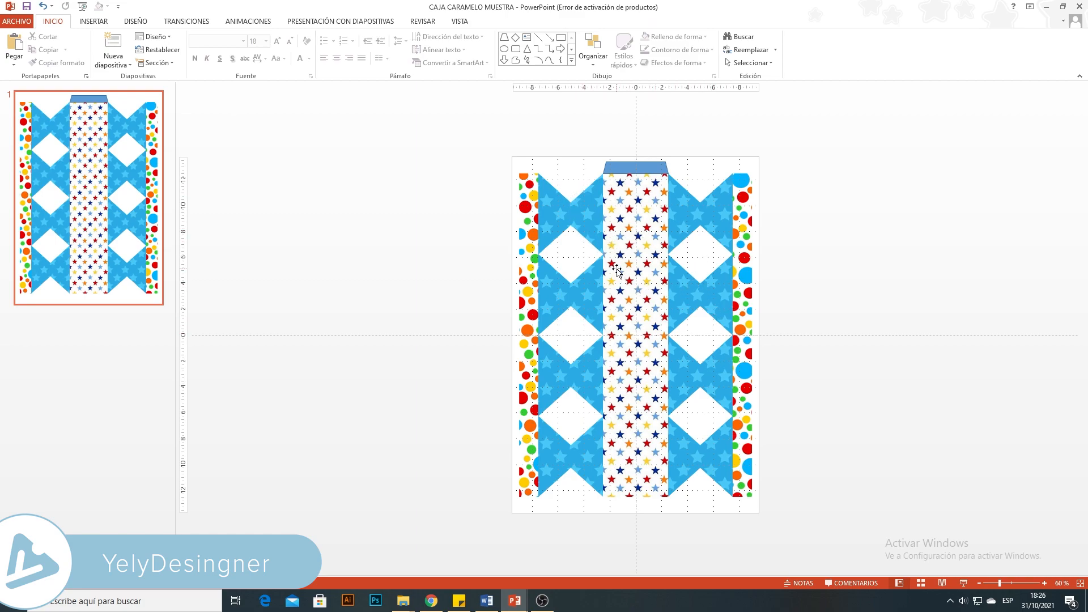
# Draw a thin rectangle 25 cm tall and about 0.13 cm wide along the seam between the left dotted strip and the blue star piece.
pyautogui.click(103, 25)
pyautogui.click(224, 62)
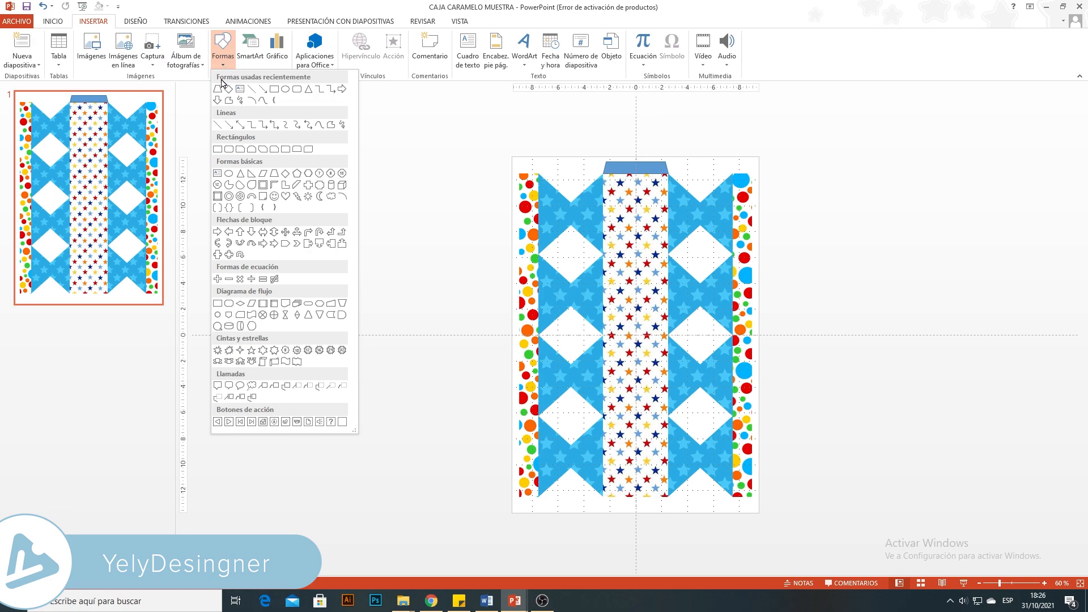
pyautogui.click(218, 149)
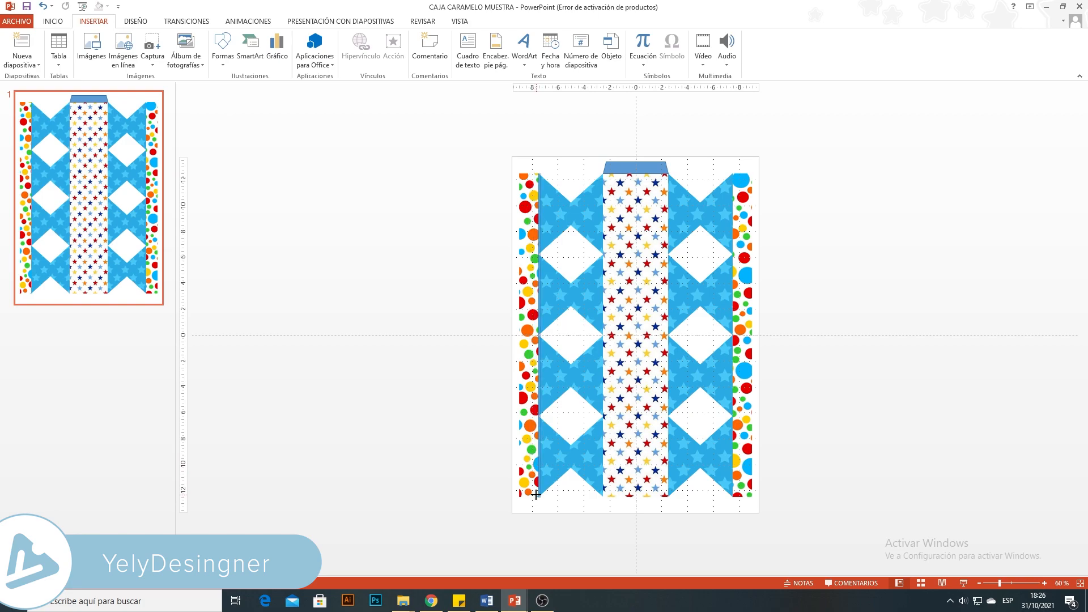
pyautogui.moveTo(539, 173); pyautogui.dragTo(537, 496)
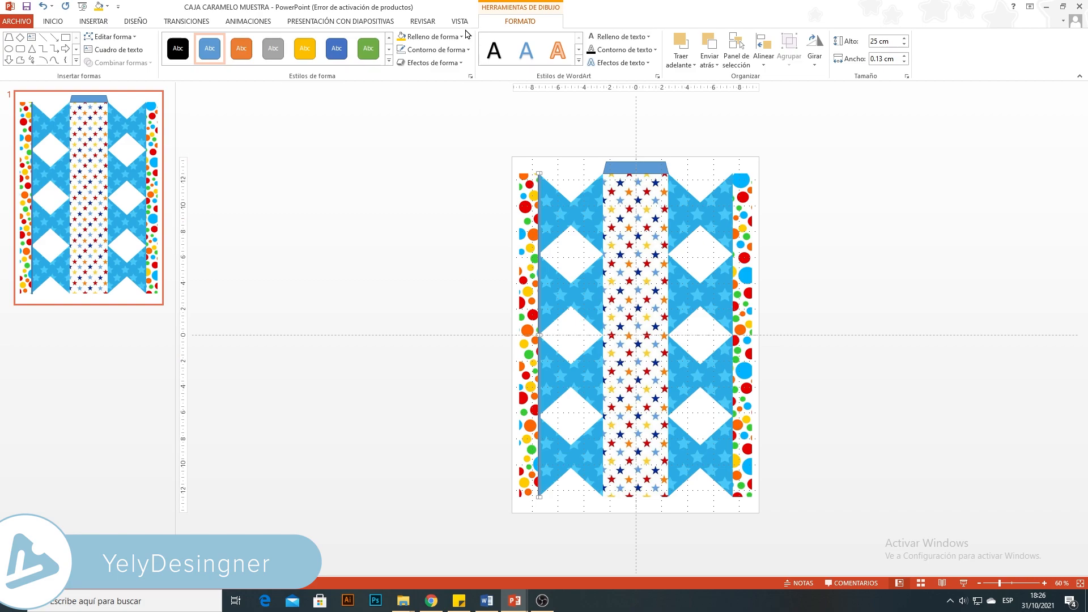
# Fill the thin seam rectangle with standard red and remove its outline.
pyautogui.click(437, 38)
pyautogui.click(410, 123)
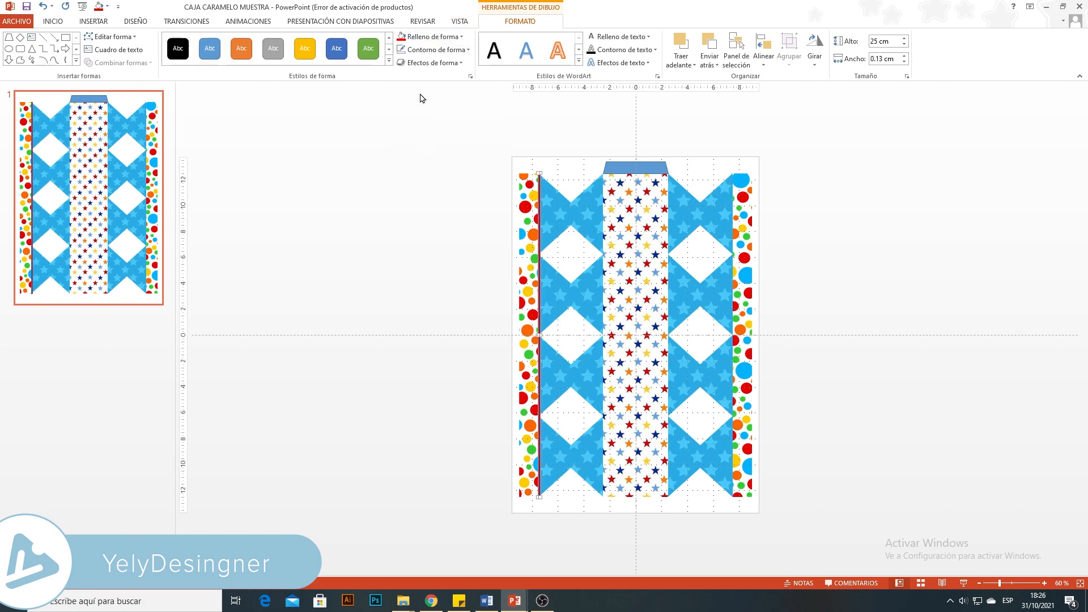
pyautogui.click(434, 49)
pyautogui.click(433, 157)
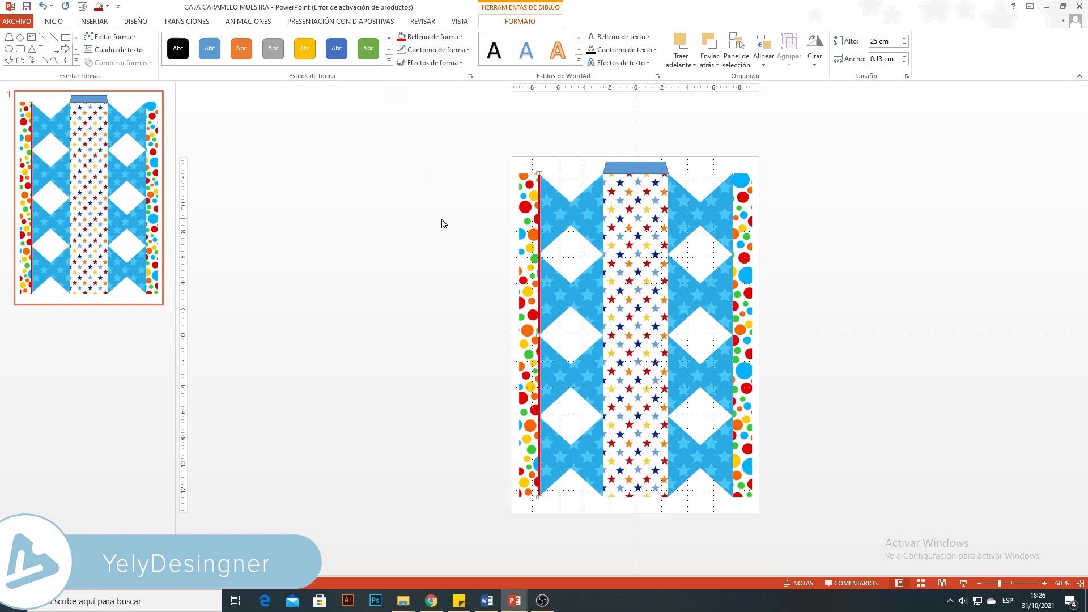
pyautogui.click(443, 222)
# Nudge the red strip onto the left seam and place a copy of it along the right dotted strip's seam.
pyautogui.moveTo(539, 367); pyautogui.dragTo(537, 365)
pyautogui.click(1006, 584)
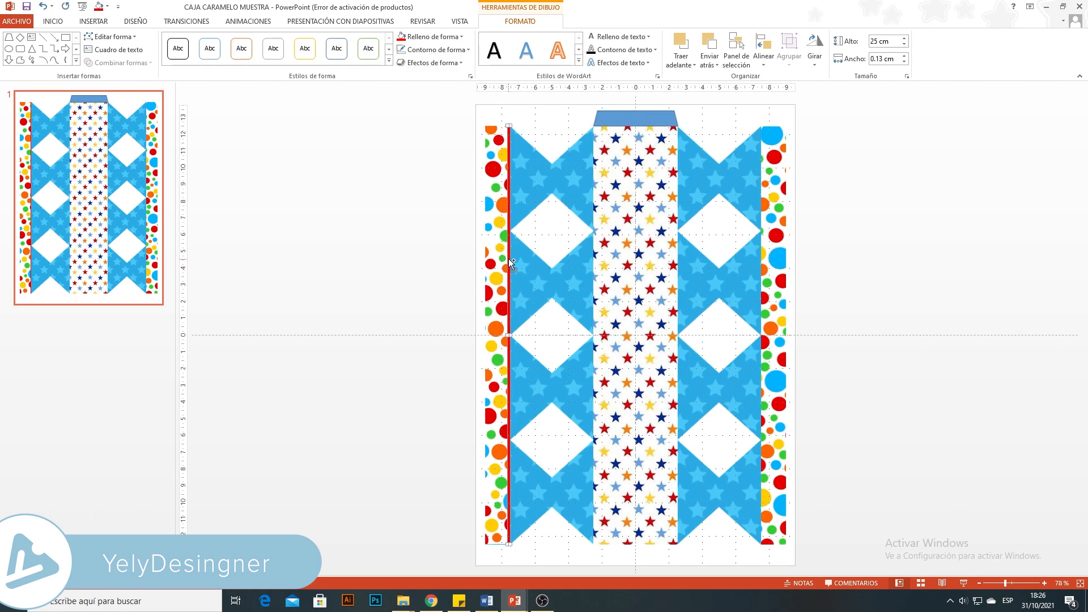
pyautogui.hotkey('ctrl', 'v')
pyautogui.moveTo(518, 367); pyautogui.dragTo(763, 359)
pyautogui.click(874, 444)
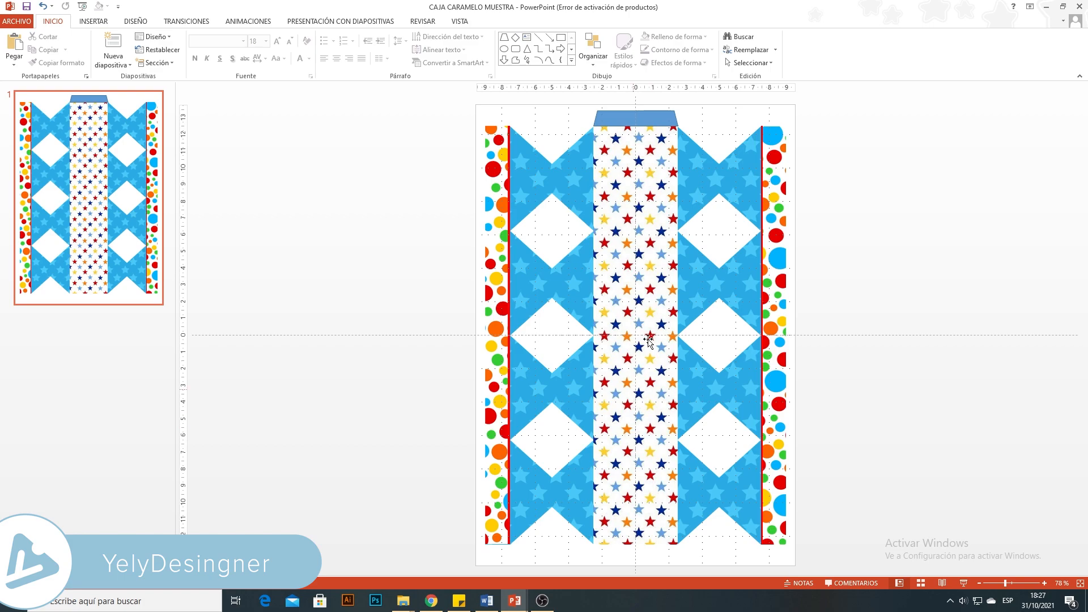
# Insert an ellipse on the upper half of the central star-patterned panel.
pyautogui.click(96, 22)
pyautogui.click(220, 69)
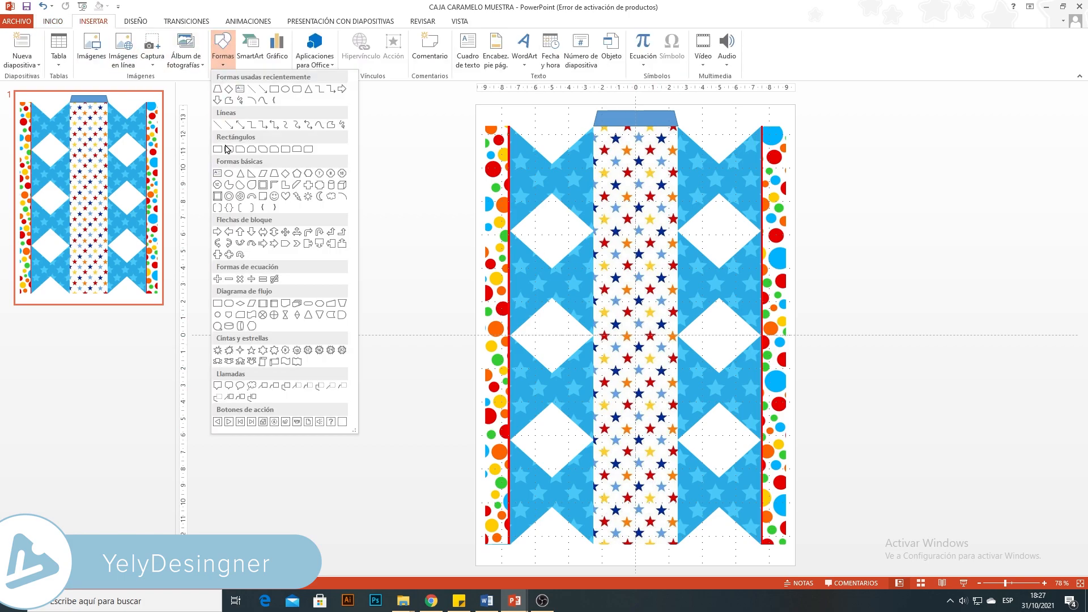
pyautogui.click(229, 177)
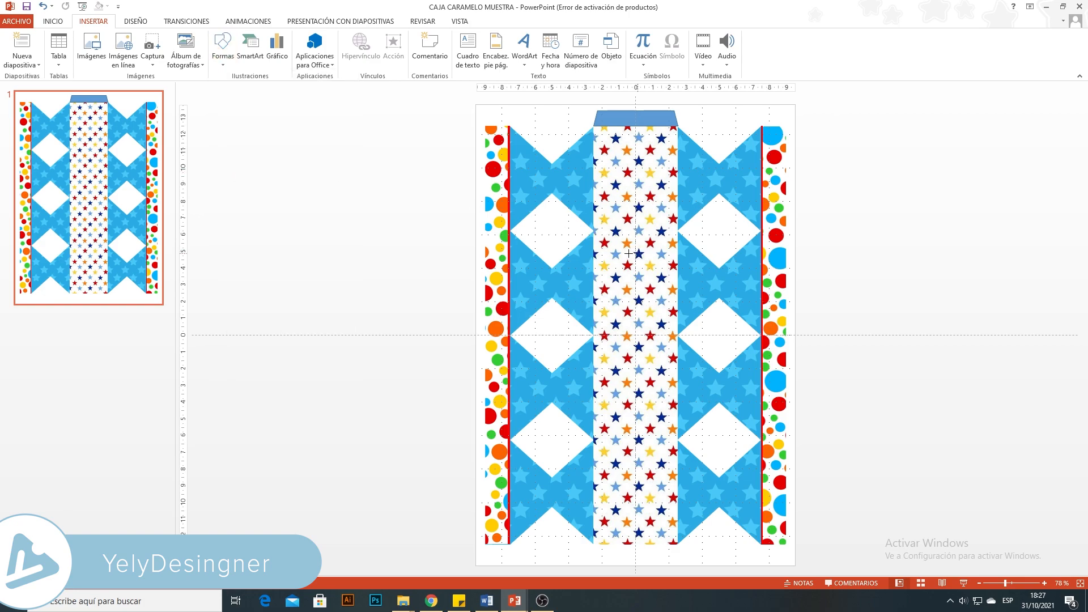
pyautogui.click(621, 239)
# Set the ellipse's height and width to 5 cm and centre it across the star-patterned panel.
pyautogui.click(885, 37)
pyautogui.press('BackSpace')
pyautogui.write('5')
pyautogui.click(875, 59)
pyautogui.write('5')
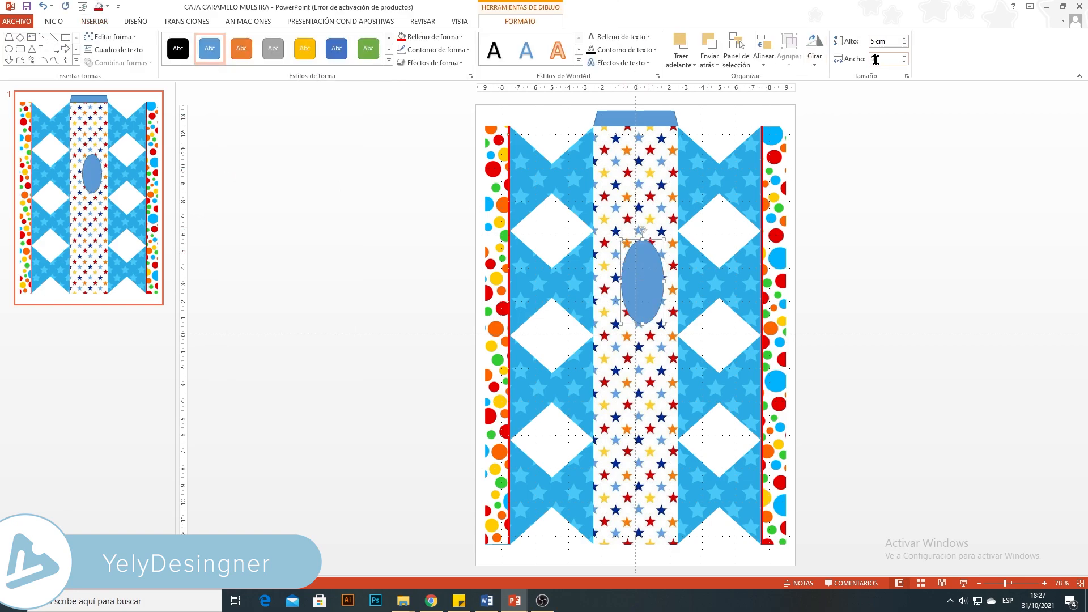
pyautogui.click(858, 193)
pyautogui.moveTo(677, 274); pyautogui.dragTo(649, 277)
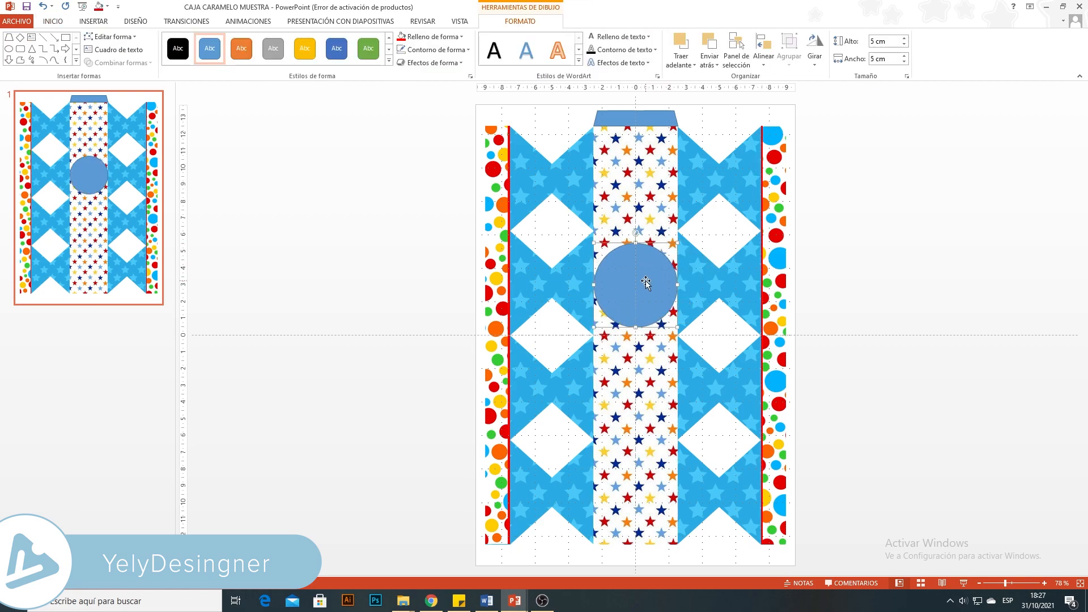
# Fill the circle with the yellow sampled by eyedropper from a dot in the left strip.
pyautogui.click(428, 38)
pyautogui.click(440, 166)
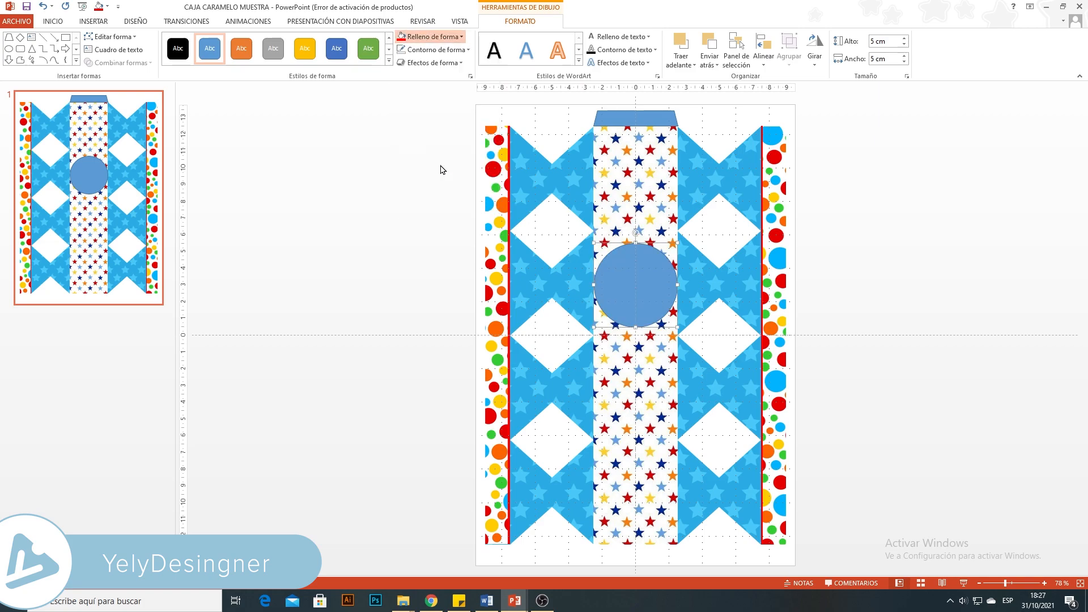
pyautogui.click(499, 222)
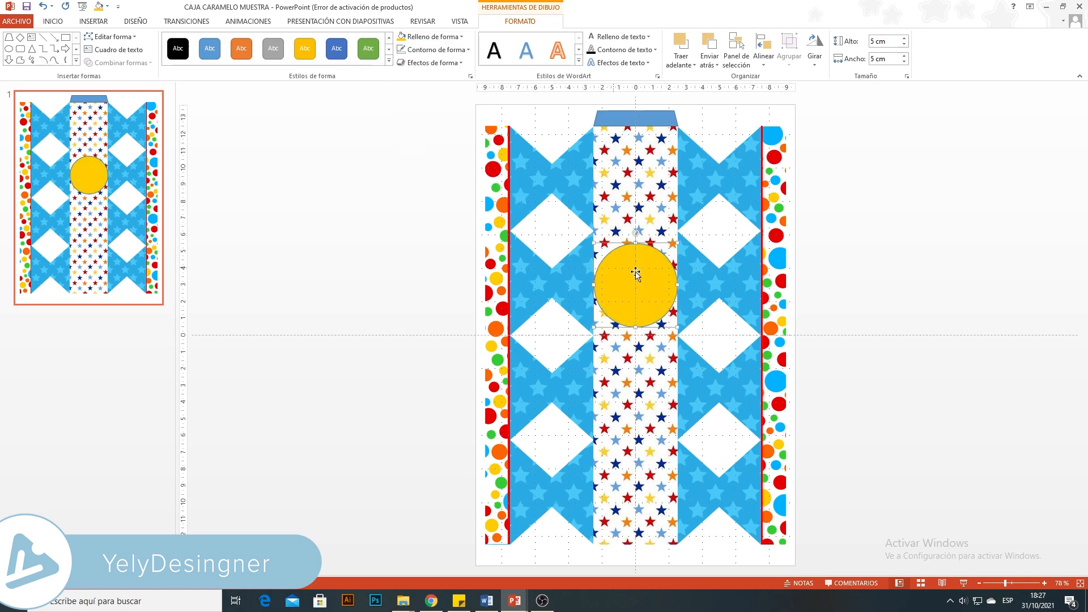
# Give the yellow circle a standard red outline 17 pt wide.
pyautogui.click(449, 50)
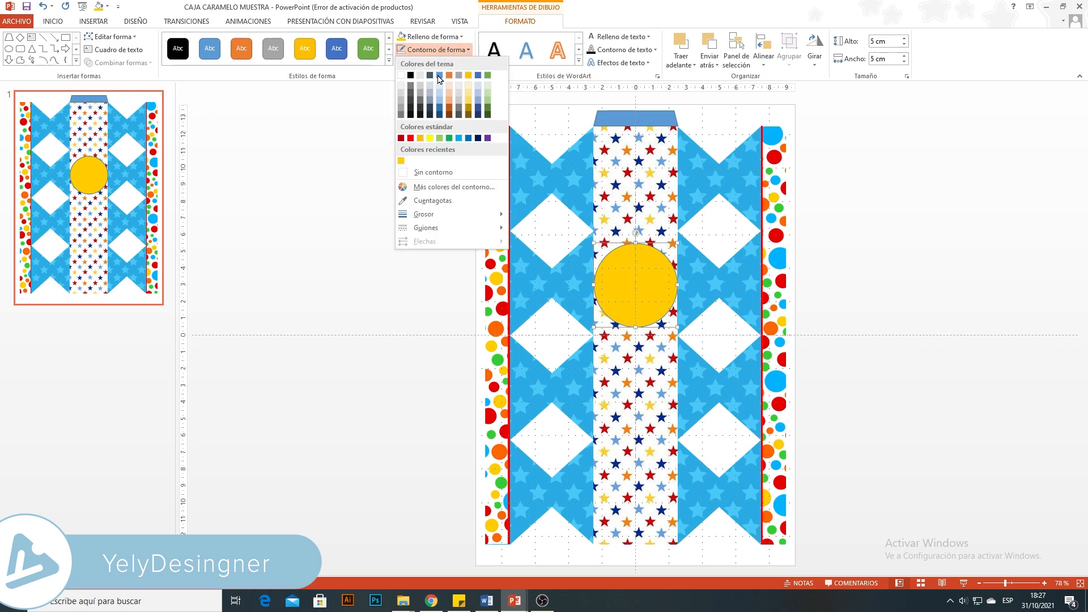
pyautogui.click(410, 138)
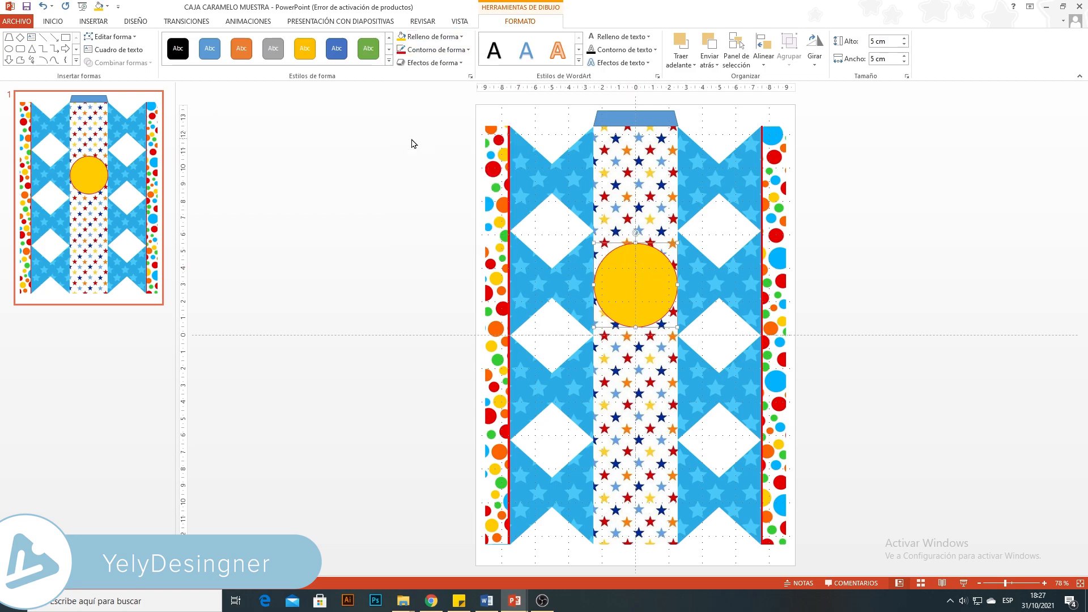
pyautogui.click(435, 50)
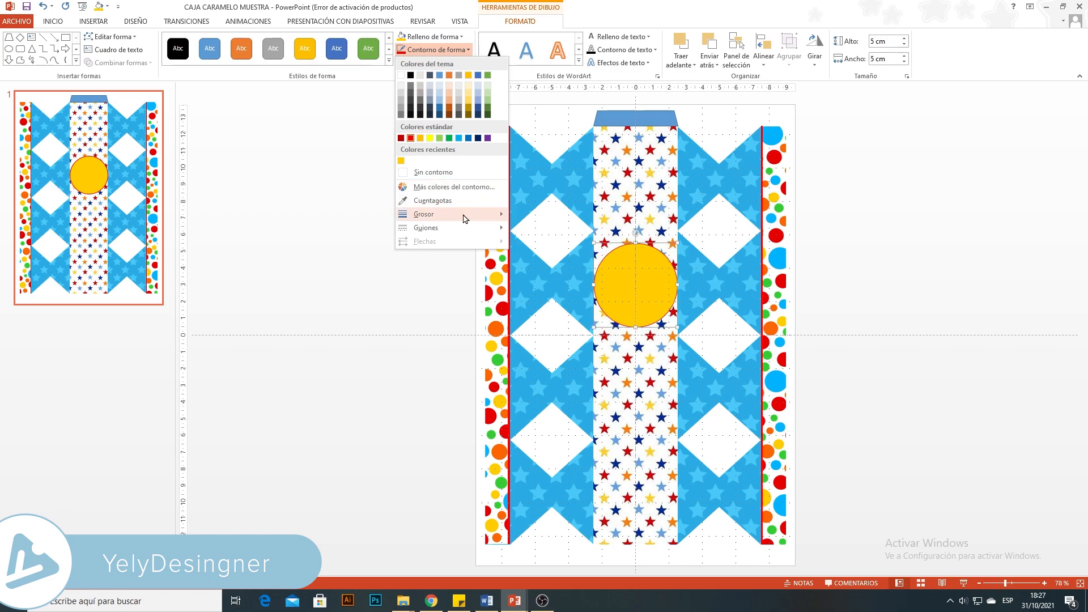
pyautogui.moveTo(468, 221)
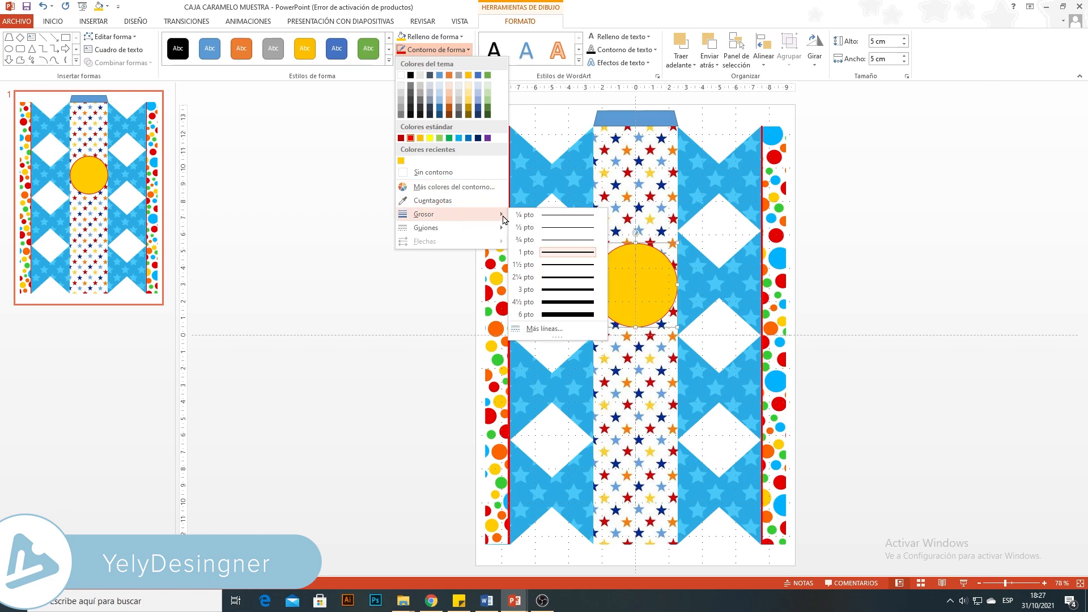
pyautogui.click(545, 329)
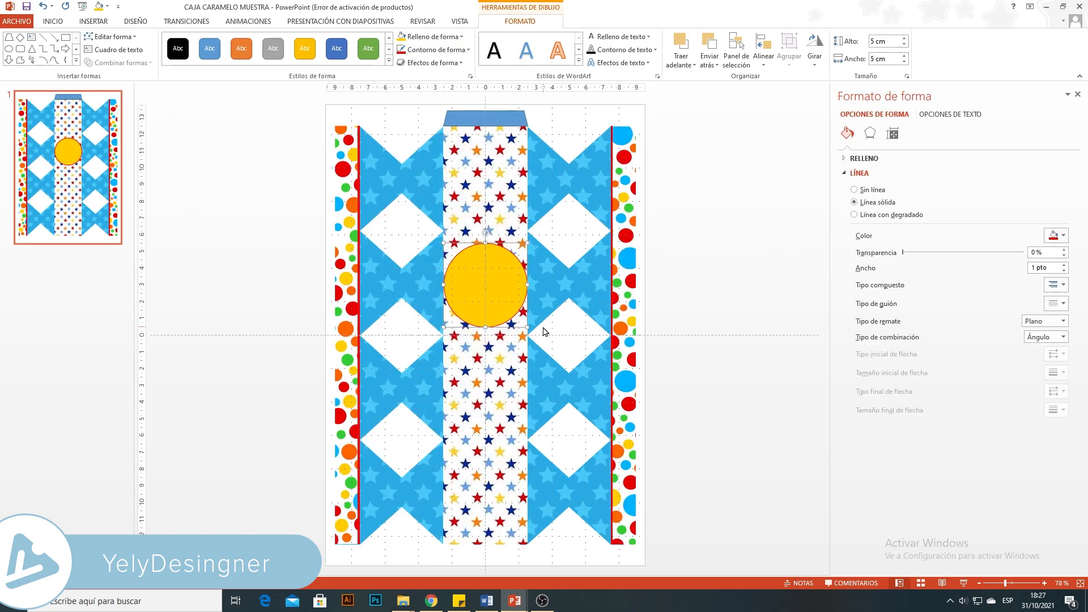
pyautogui.moveTo(1054, 266); pyautogui.dragTo(1050, 267)
pyautogui.moveTo(1050, 267); pyautogui.dragTo(1027, 268)
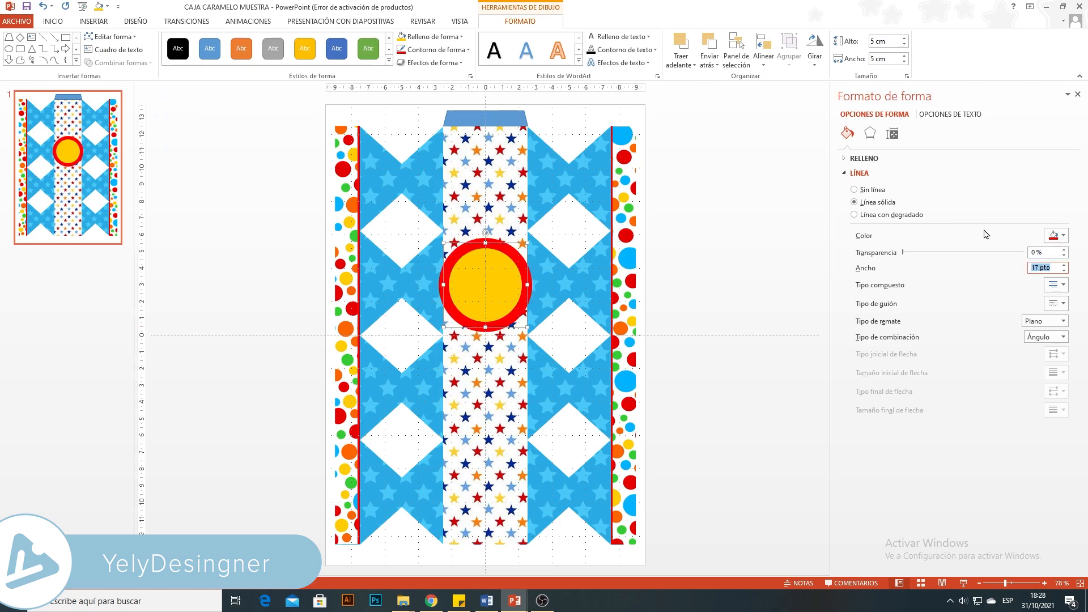
pyautogui.press('BackSpace')
# Duplicate the red-outlined yellow circle and place the copy outside the slide, to the right of the template.
pyautogui.click(478, 297)
pyautogui.hotkey('ctrl', 'c')
pyautogui.hotkey('ctrl', 'v')
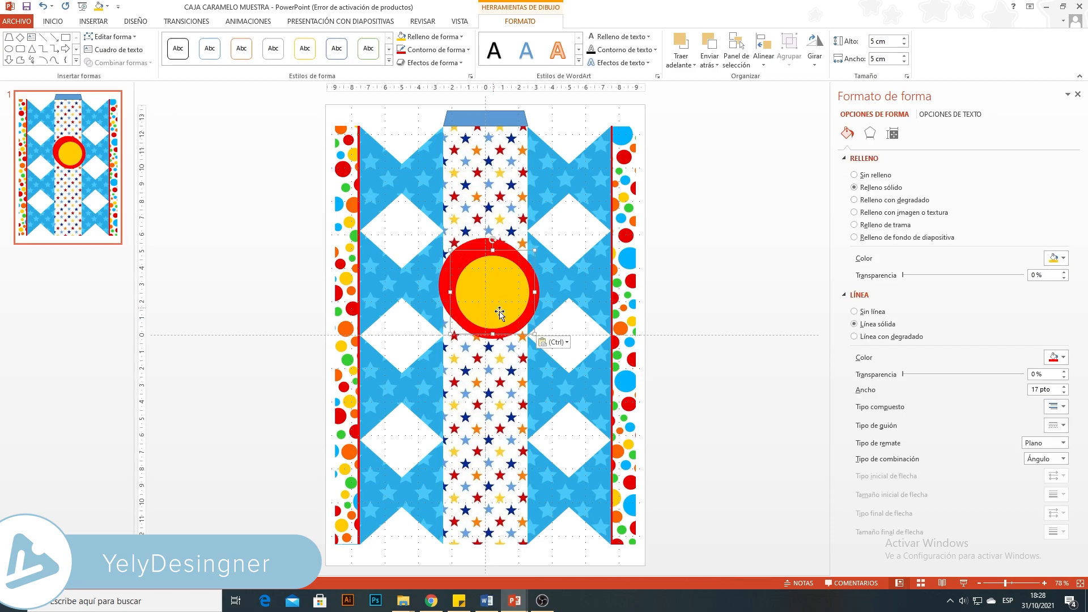
pyautogui.moveTo(496, 313); pyautogui.dragTo(744, 385)
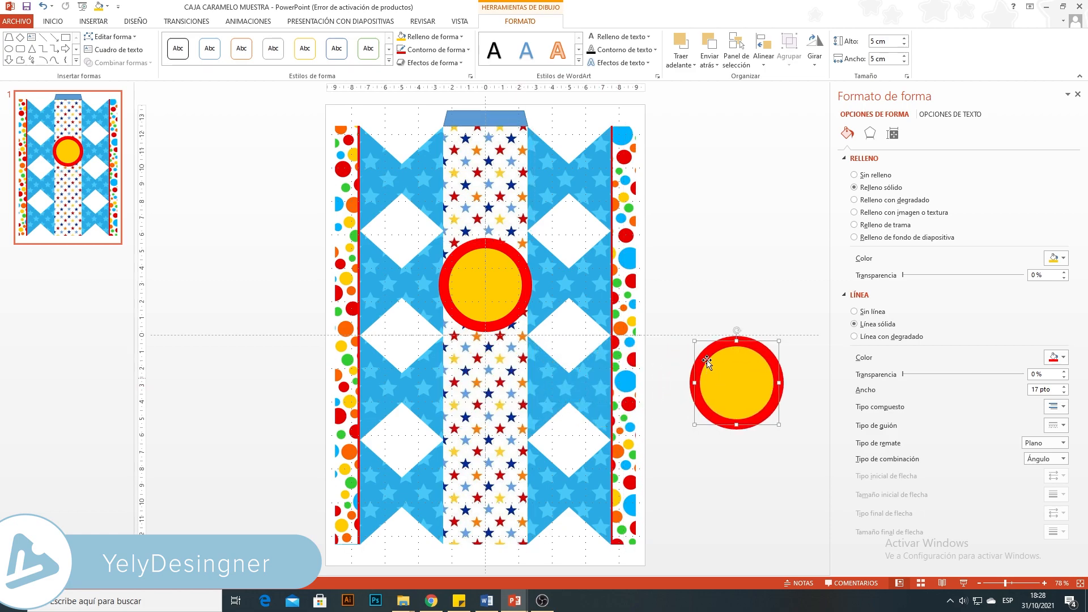
# Set the outline width of the circle copy beside the slide to 6 pt.
pyautogui.click(1039, 390)
pyautogui.moveTo(1052, 390); pyautogui.dragTo(1023, 401)
pyautogui.write('6')
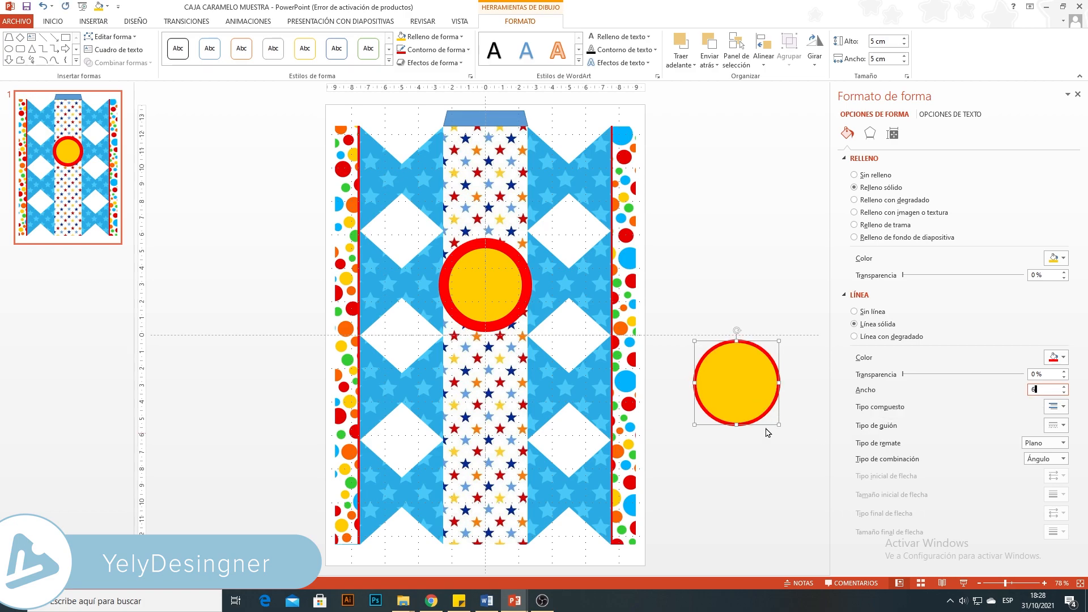
pyautogui.click(800, 419)
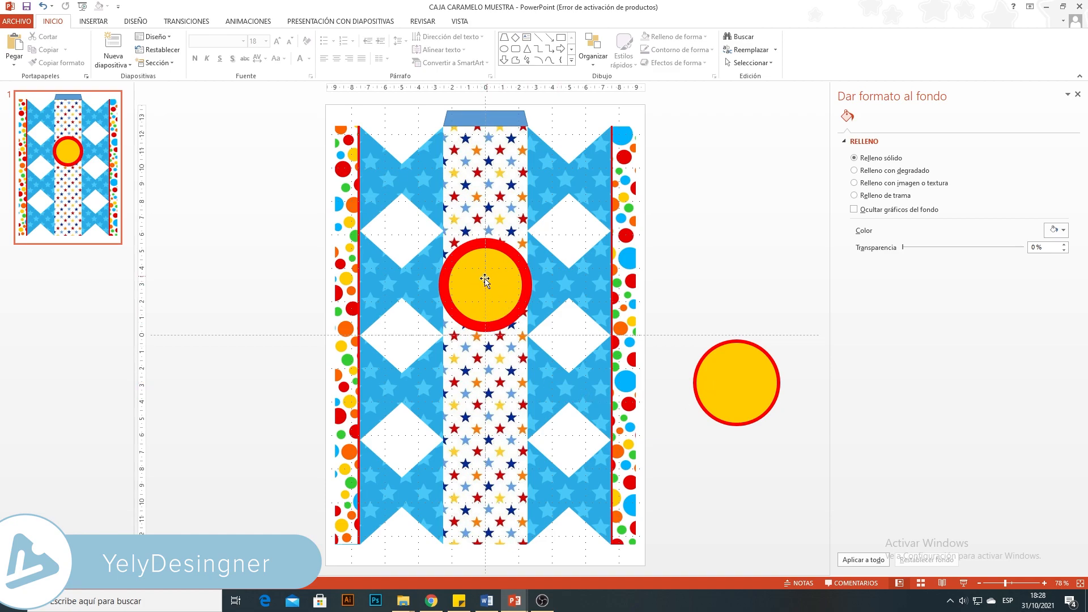
# Draw a circle outside the slide, to the right of the template, and set its height and width to 5 cm.
pyautogui.click(99, 22)
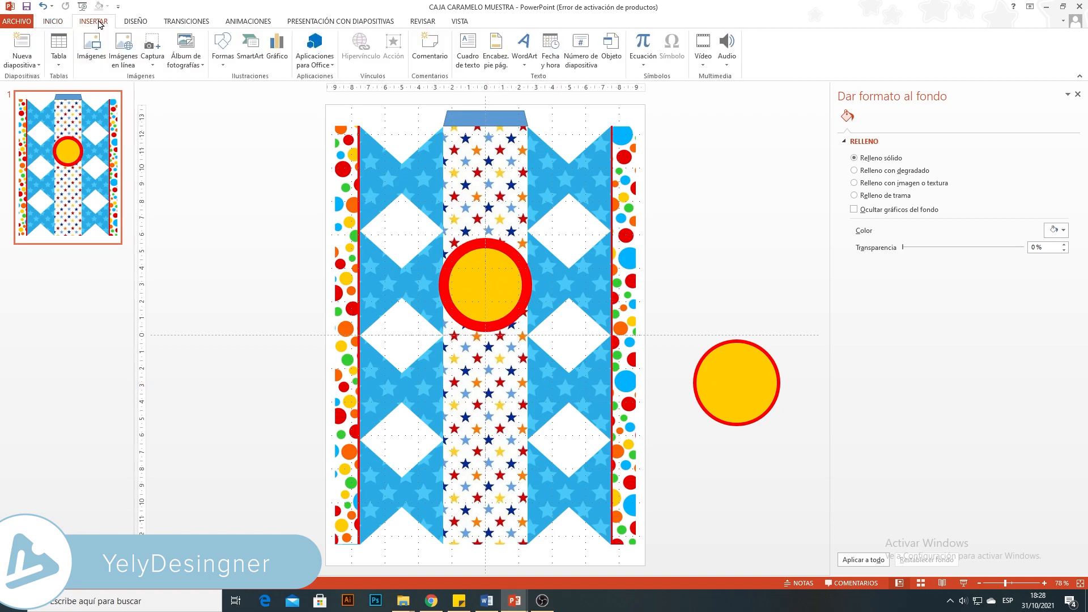
pyautogui.click(223, 50)
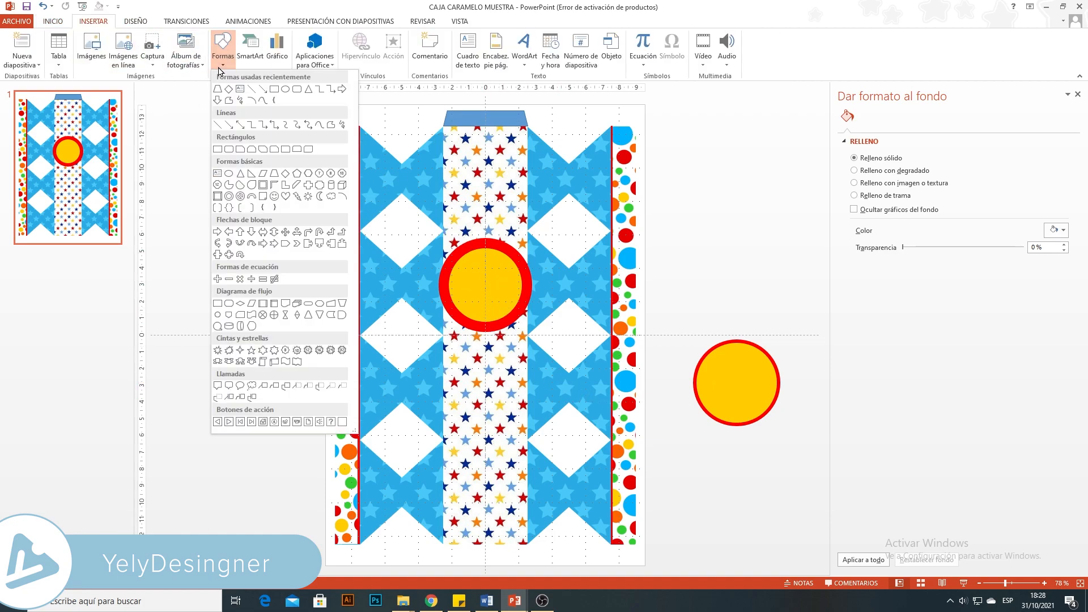
pyautogui.click(229, 173)
pyautogui.moveTo(679, 259); pyautogui.dragTo(723, 302)
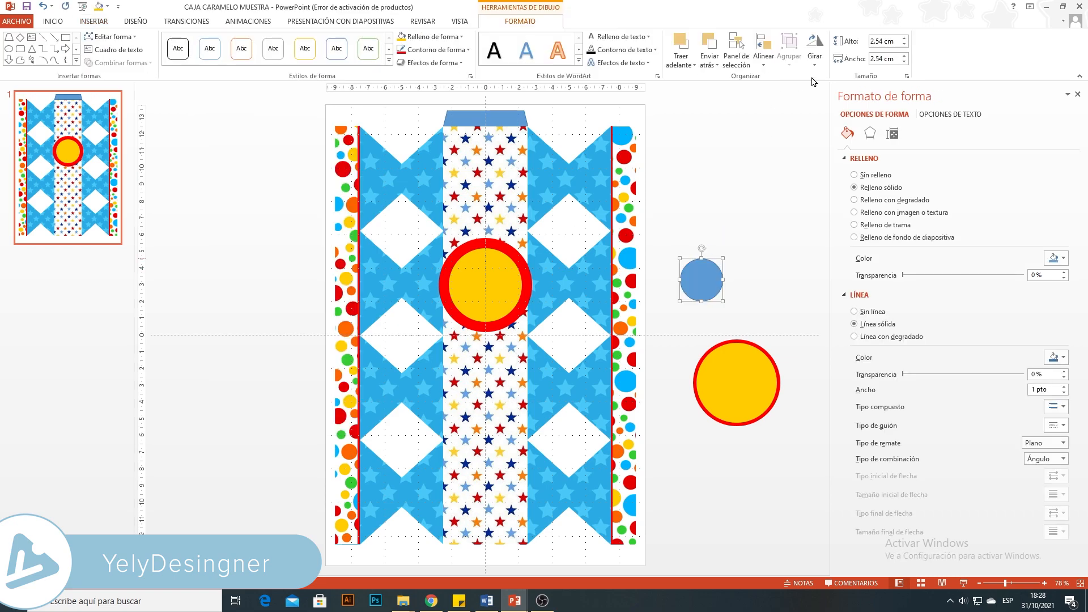
pyautogui.write('5')
pyautogui.press('Tab')
pyautogui.write('5')
pyautogui.press('Return')
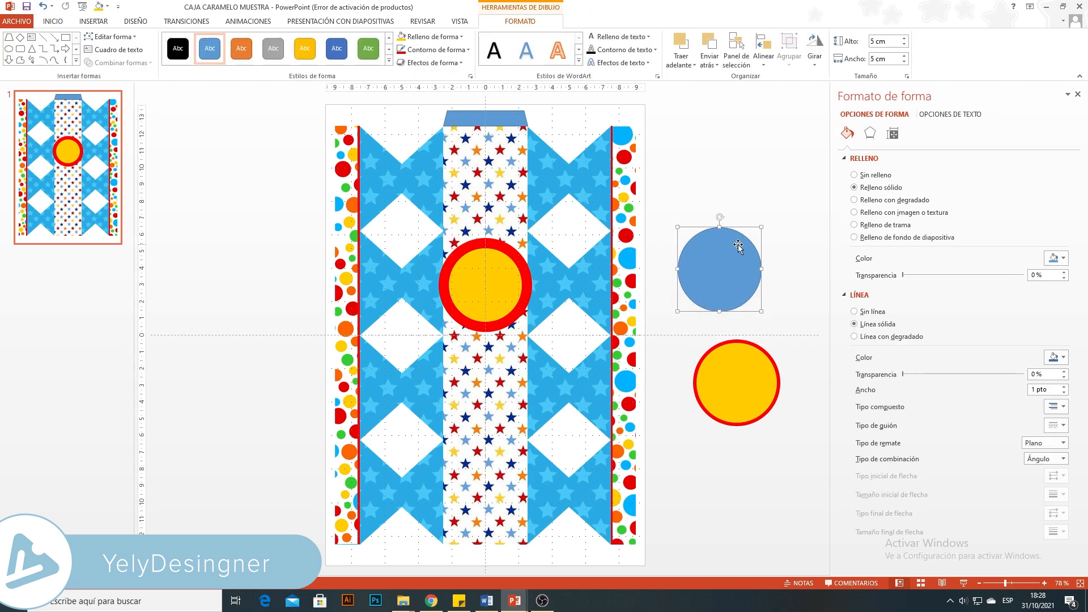
# Remove the new circle's fill and colour its outline with the recently used yellow.
pyautogui.click(420, 37)
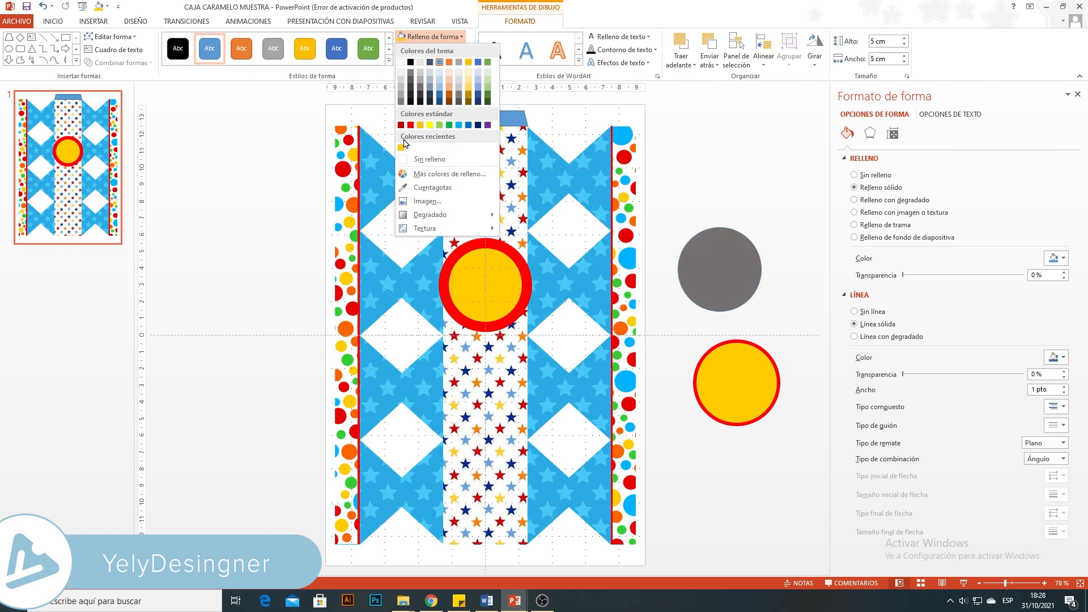
pyautogui.click(419, 161)
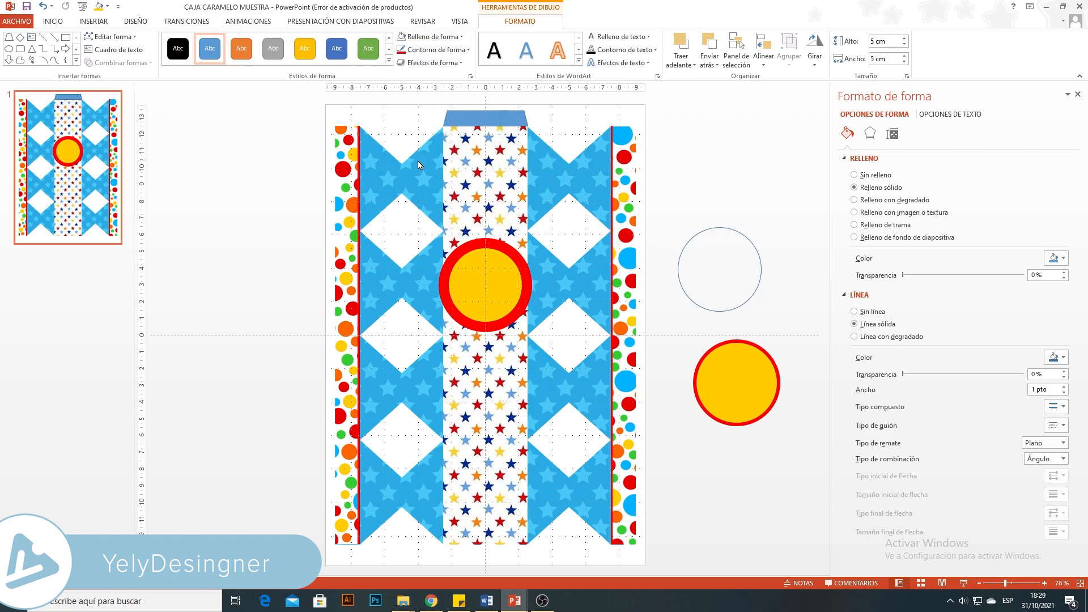
pyautogui.click(436, 49)
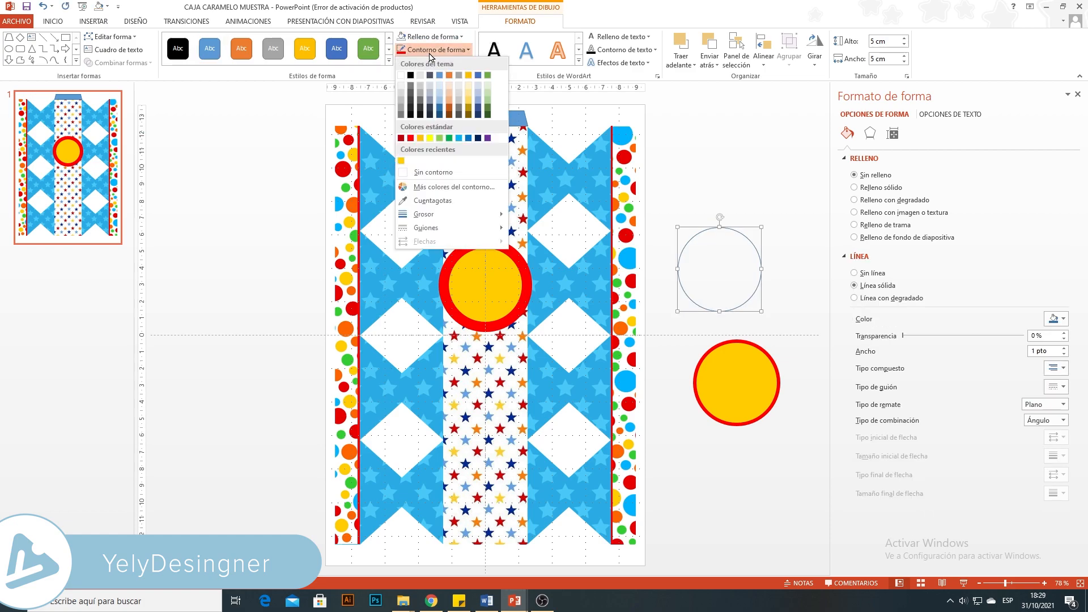
pyautogui.click(401, 161)
# Set the unfilled circle's yellow outline width to 6 pt.
pyautogui.click(434, 50)
pyautogui.moveTo(436, 214)
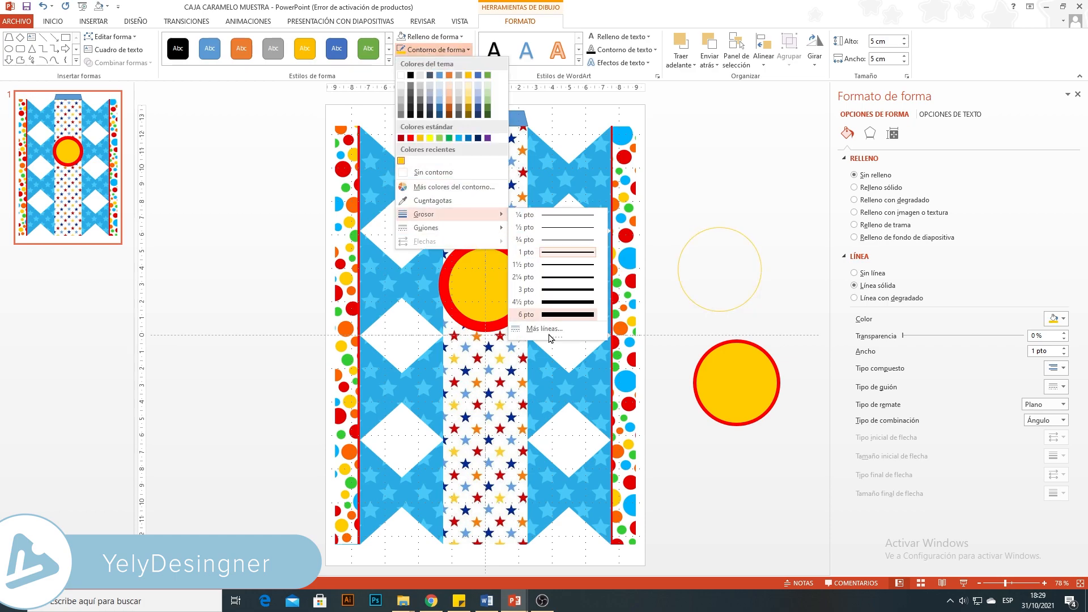
pyautogui.click(543, 329)
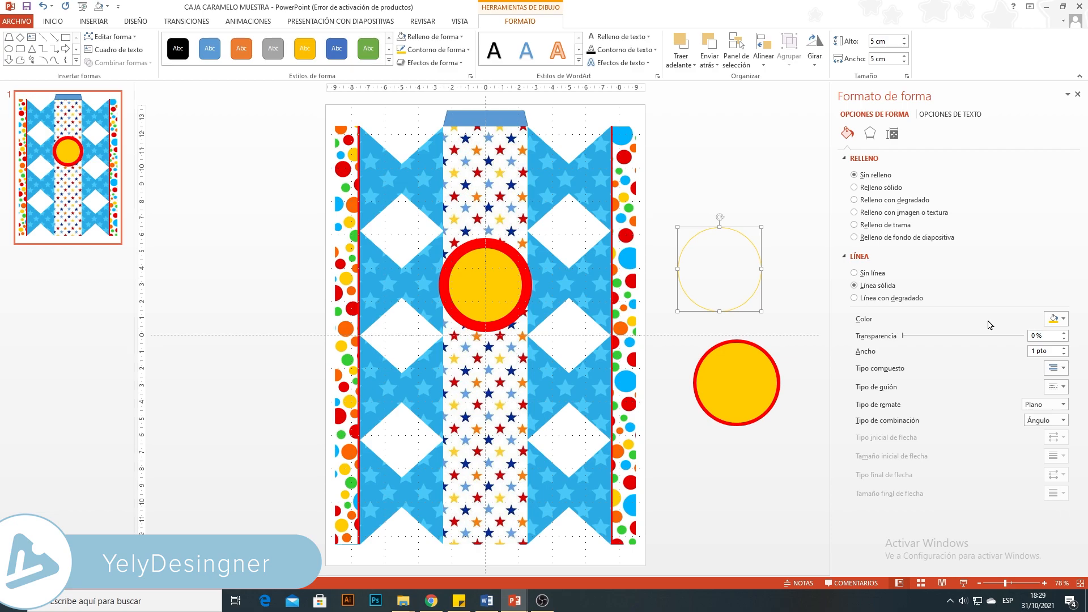
pyautogui.moveTo(1050, 348); pyautogui.dragTo(1023, 354)
pyautogui.write('6')
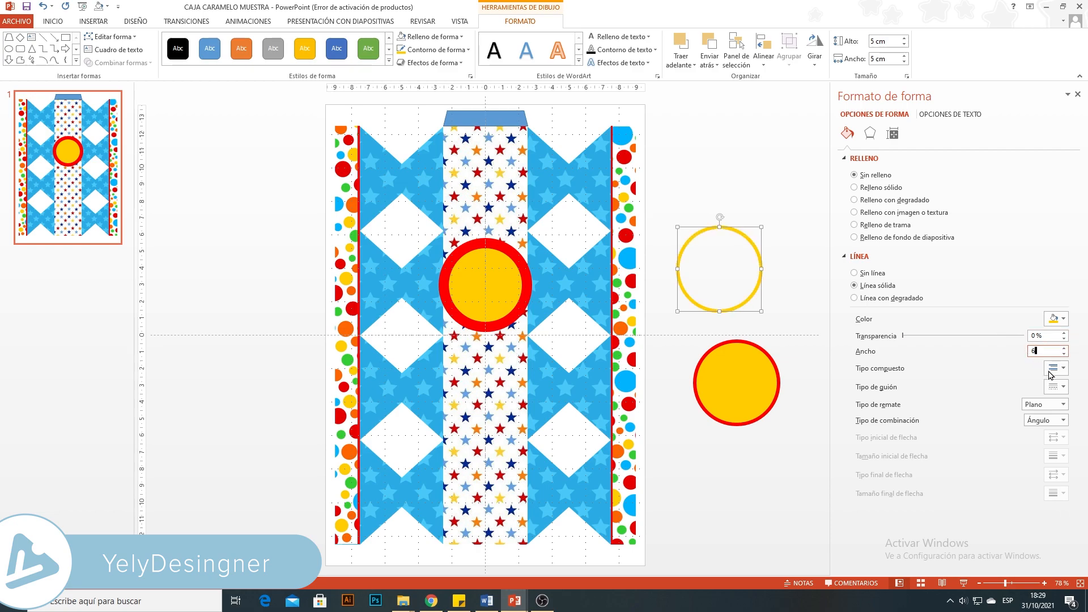
# Give the yellow outline a round cap and a dotted dash type.
pyautogui.click(1062, 406)
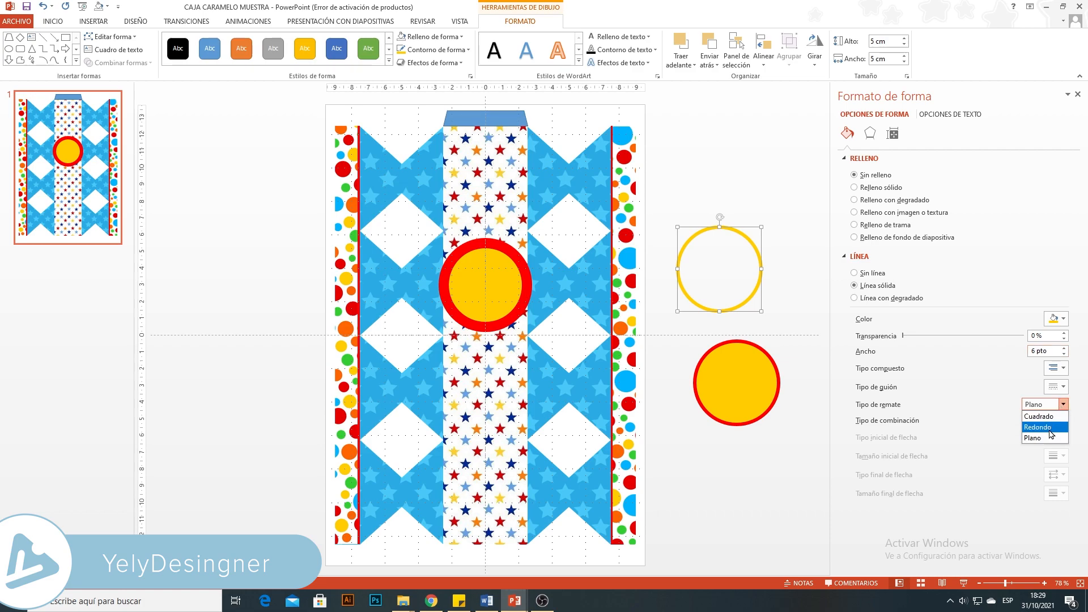
pyautogui.click(1042, 428)
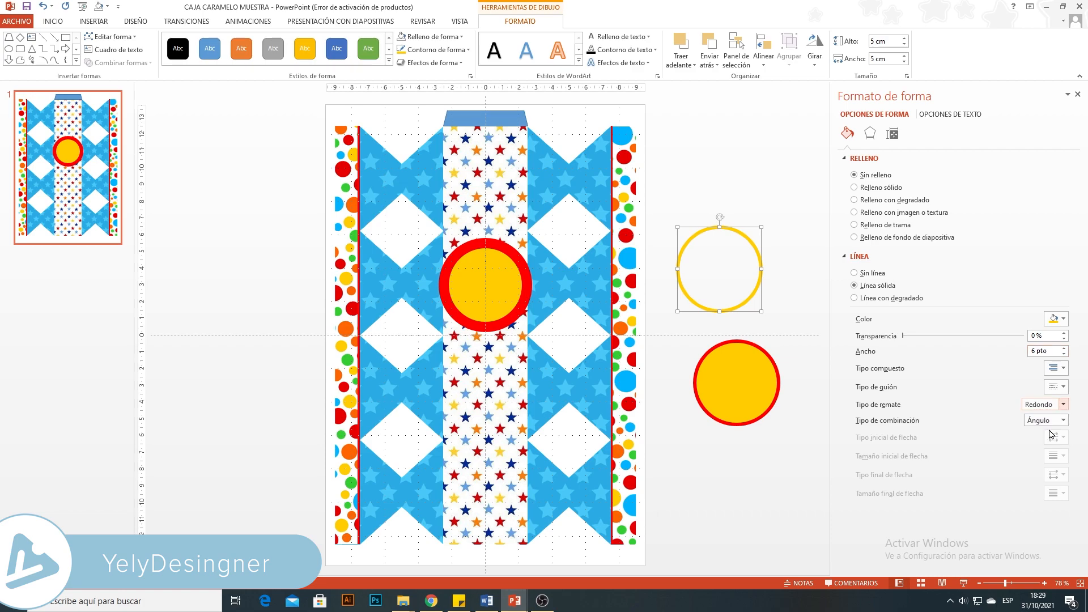
pyautogui.click(1057, 387)
pyautogui.click(1059, 407)
# Centre the dotted yellow ring over the thick red border of the circle on the central strip.
pyautogui.moveTo(754, 250); pyautogui.dragTo(729, 250)
pyautogui.moveTo(615, 251); pyautogui.dragTo(518, 261)
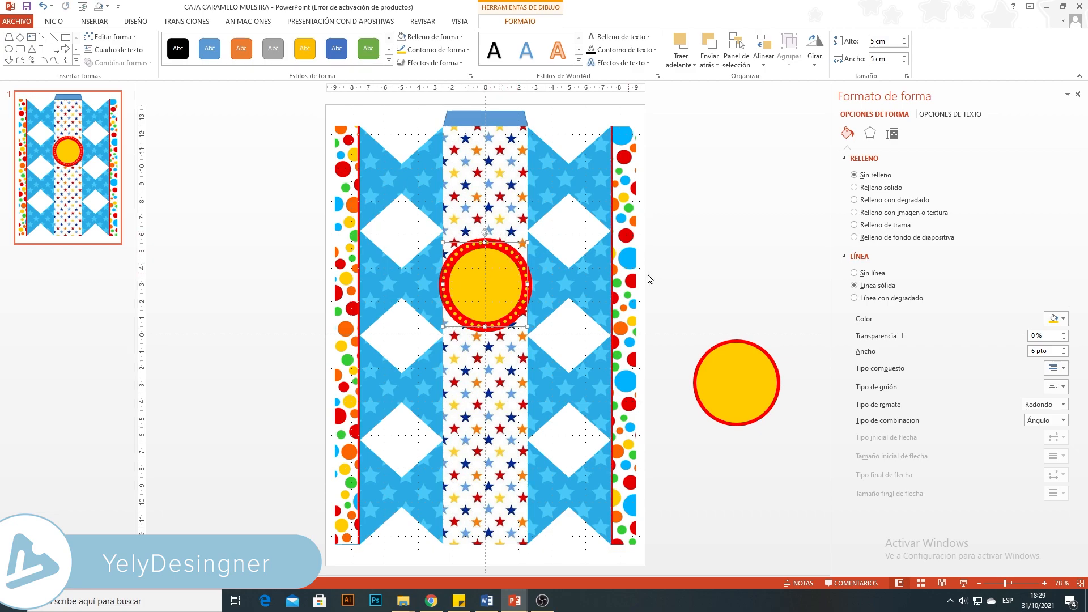
pyautogui.click(703, 274)
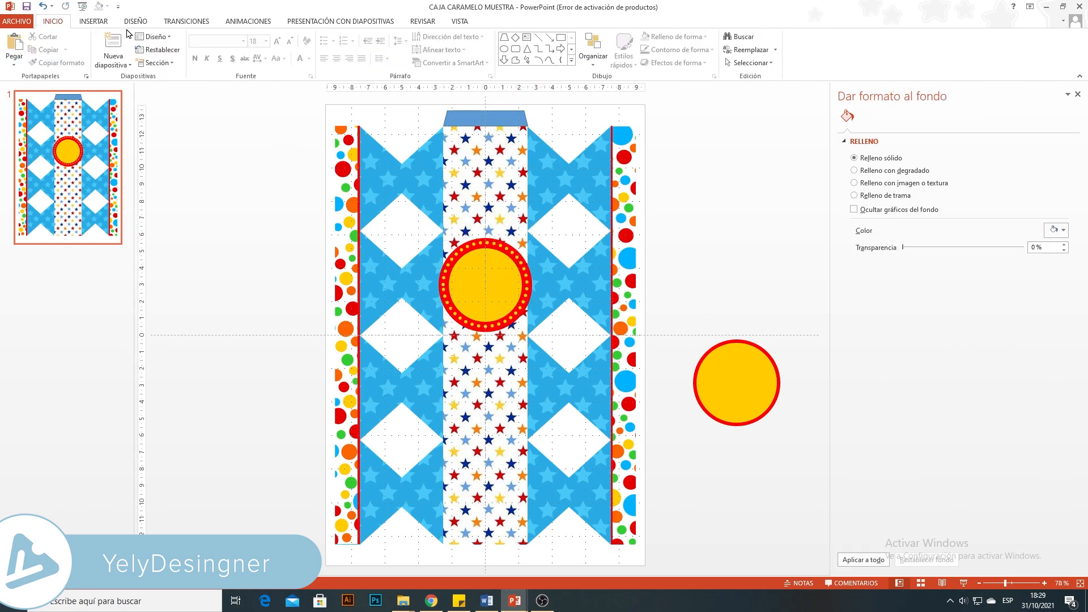
# Insert the clown head, circus tent and Plim-Plim-Png-Transparente-Feliz pictures from the RECURSOS PLIM PLIM folder.
pyautogui.click(91, 22)
pyautogui.click(93, 45)
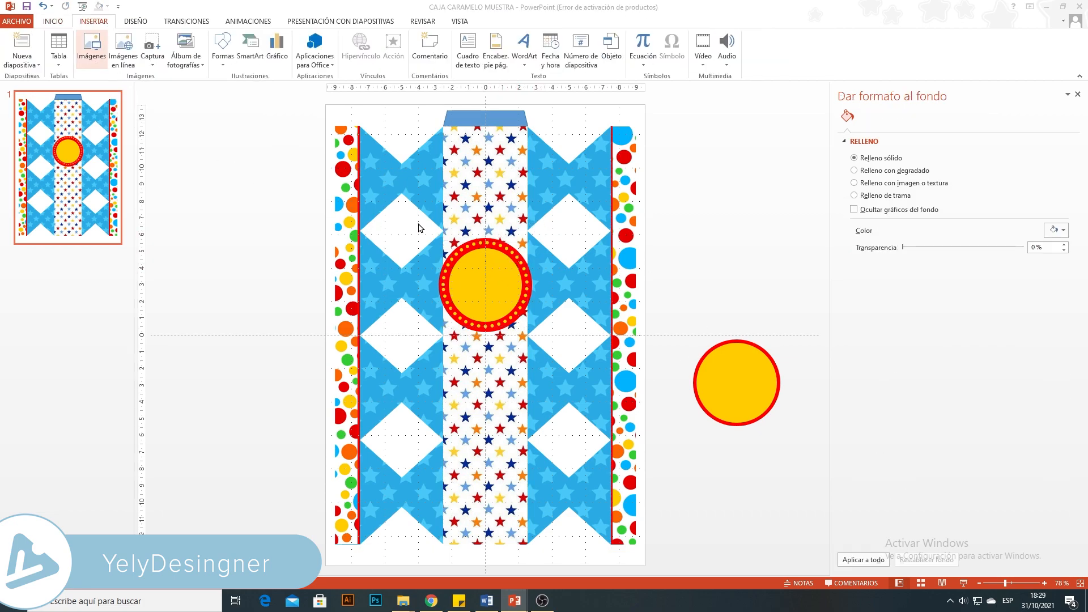
pyautogui.click(326, 120)
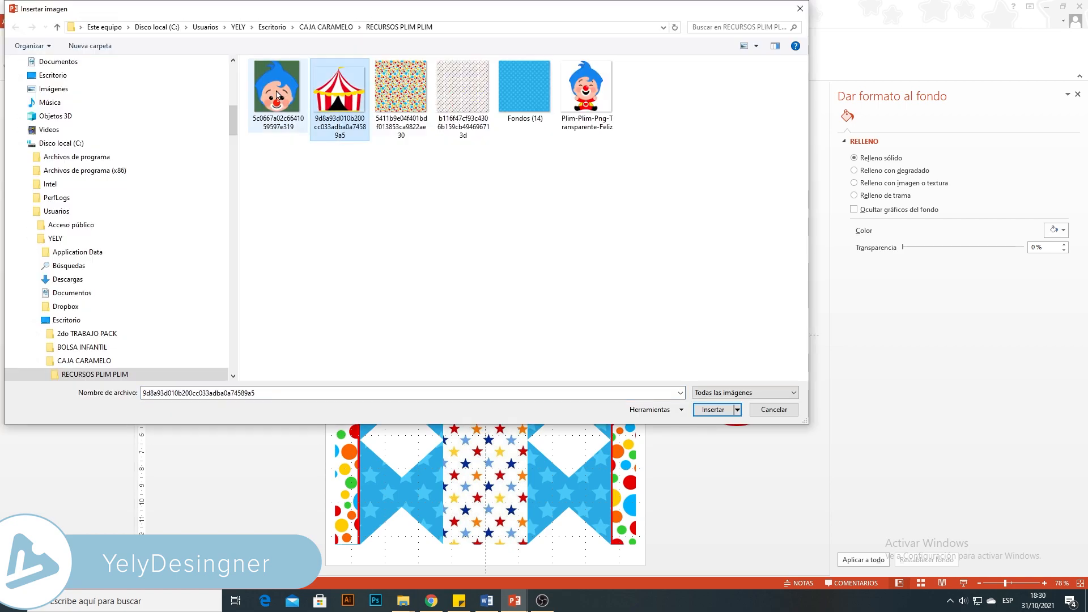
pyautogui.keyDown('ctrl'); pyautogui.click(277, 88); pyautogui.keyUp('ctrl')
pyautogui.keyDown('ctrl'); pyautogui.click(587, 88); pyautogui.keyUp('ctrl')
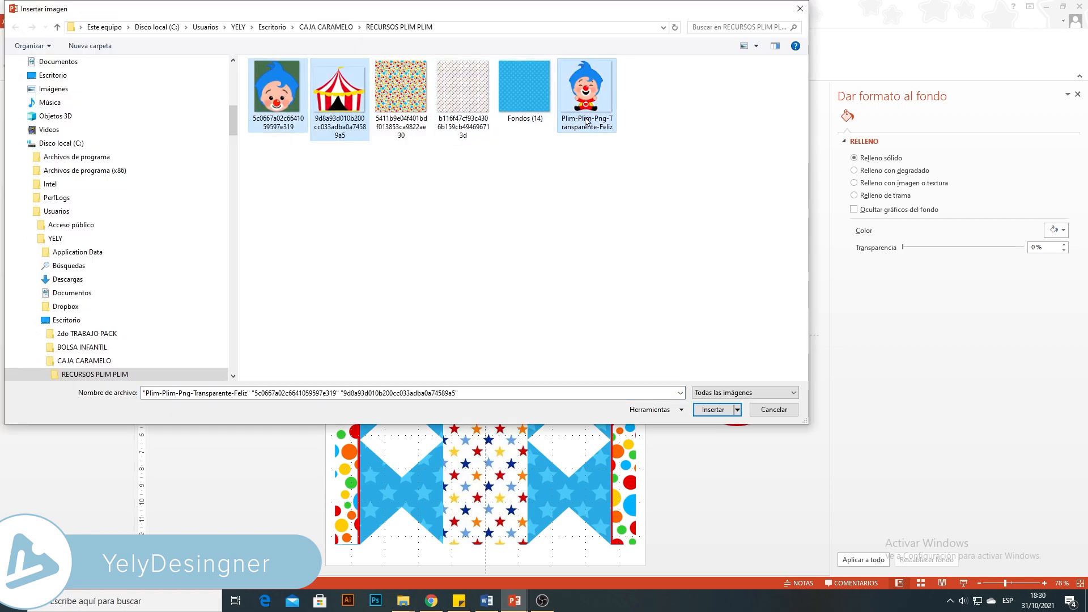
pyautogui.click(720, 413)
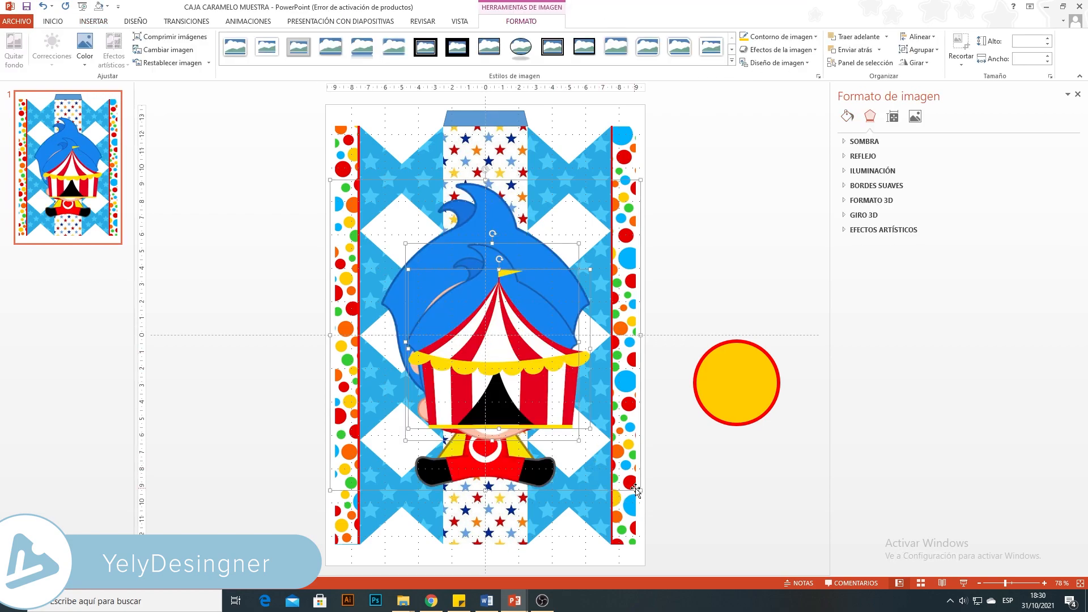
# Shrink the three inserted pictures together and spread them outside the slide, to the right of the template.
pyautogui.moveTo(639, 490); pyautogui.dragTo(760, 389)
pyautogui.click(767, 336)
pyautogui.click(715, 230)
pyautogui.moveTo(754, 258); pyautogui.dragTo(707, 213)
# Fit the circus tent, about 4.64 × 5.29 cm, over the plain yellow circle beside the slide and seat the full-body clown in front of it.
pyautogui.moveTo(688, 189); pyautogui.dragTo(779, 348)
pyautogui.rightClick(785, 382)
pyautogui.click(844, 481)
pyautogui.moveTo(741, 380); pyautogui.dragTo(733, 383)
pyautogui.click(800, 405)
pyautogui.click(777, 369)
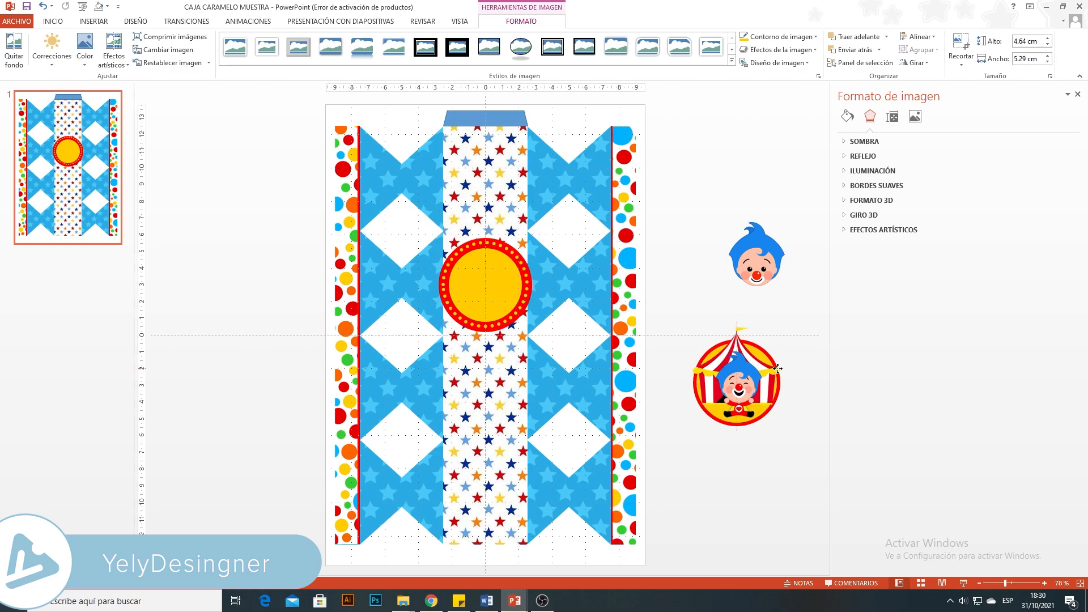
pyautogui.click(798, 415)
# Bring the clown head picture to the front and place it inside the dotted central circle, sized about 4.03 × 3.55 cm.
pyautogui.click(754, 266)
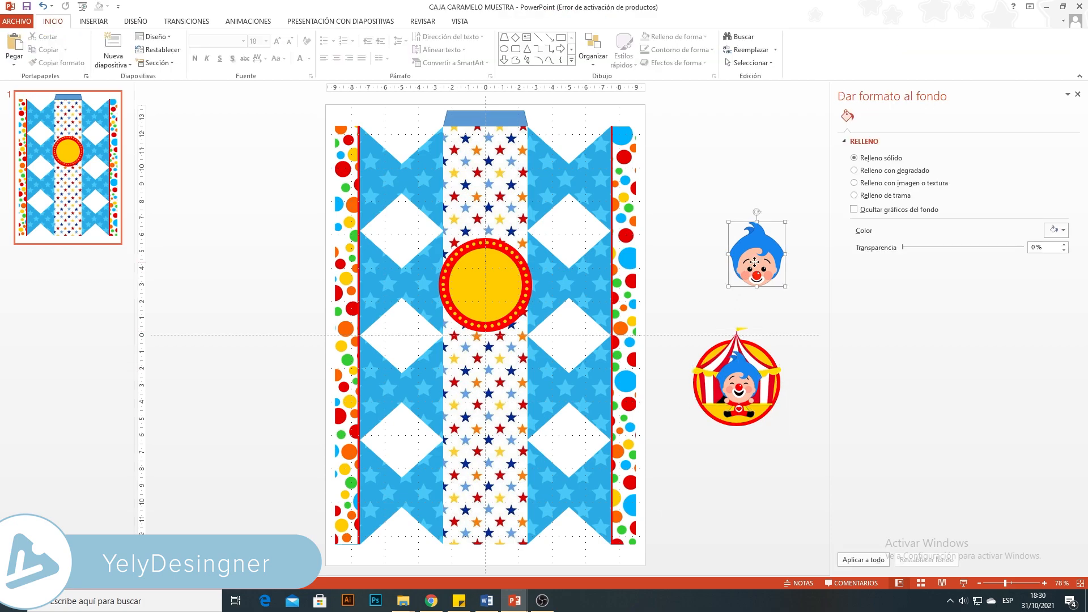
pyautogui.rightClick(759, 249)
pyautogui.moveTo(845, 347)
pyautogui.click(904, 346)
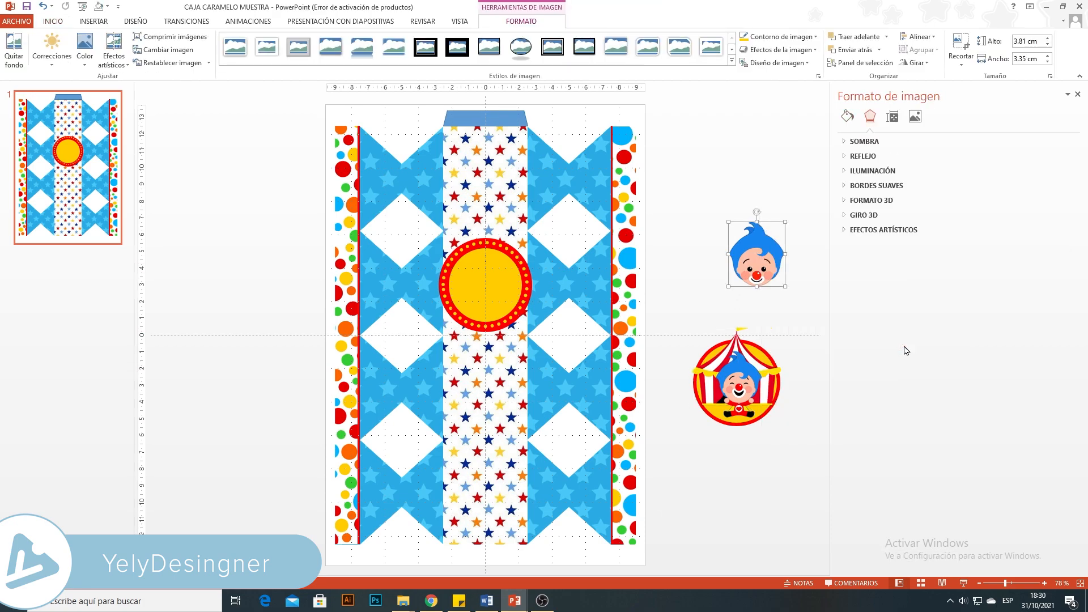
pyautogui.moveTo(754, 266); pyautogui.dragTo(514, 304)
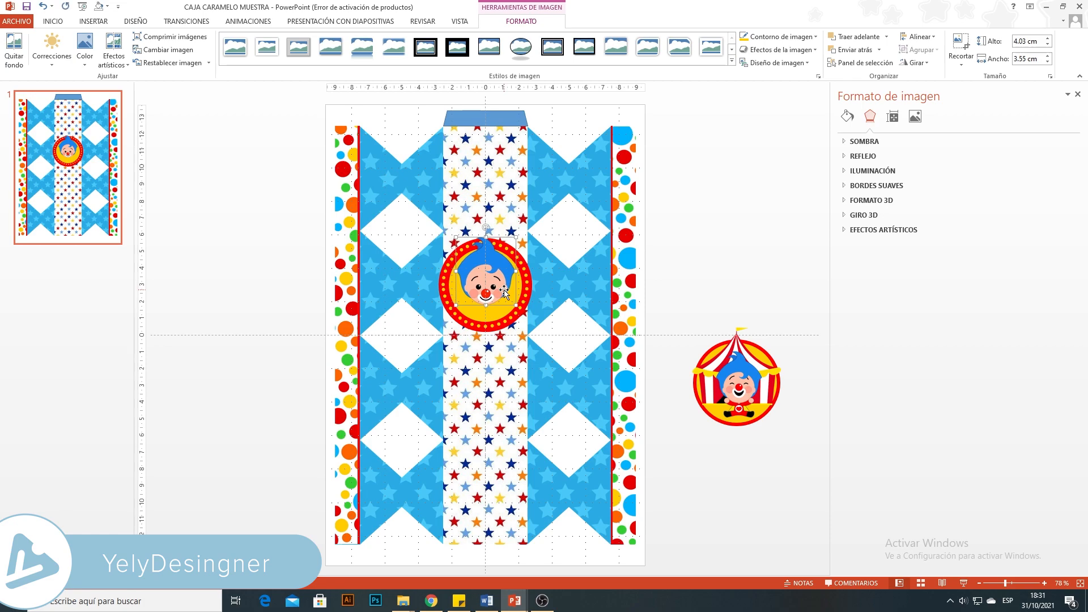
pyautogui.click(679, 273)
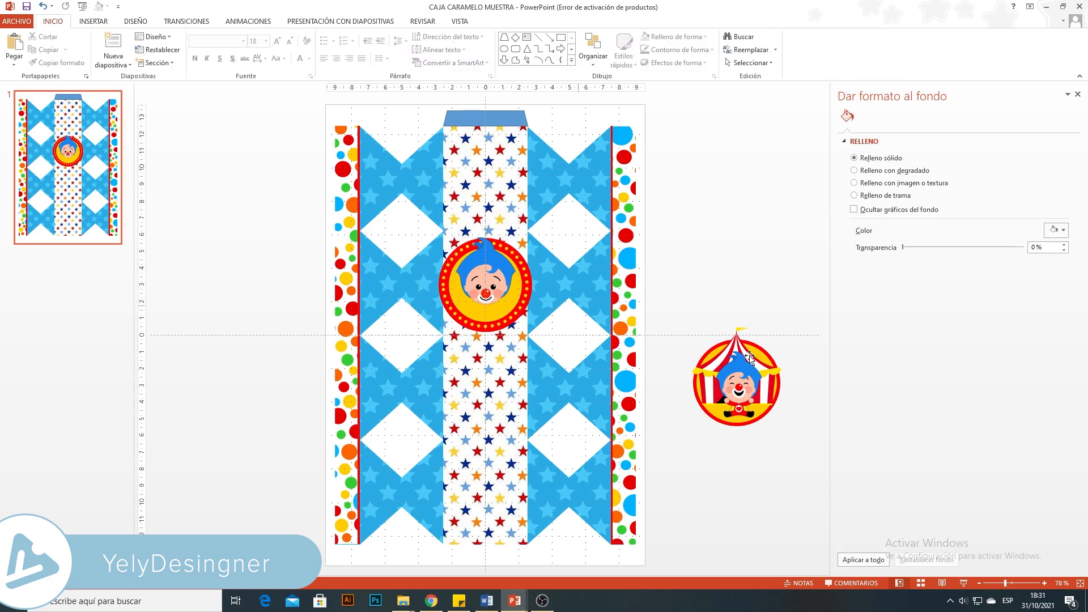
# Group the yellow circle, circus tent and seated clown beside the slide into one object.
pyautogui.moveTo(668, 294); pyautogui.dragTo(818, 477)
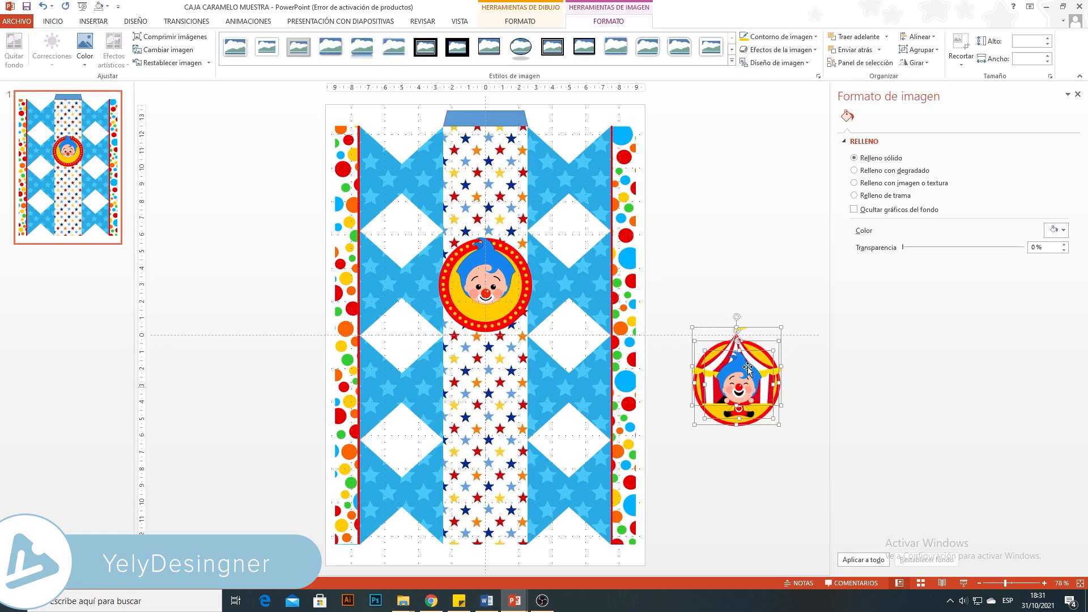
pyautogui.rightClick(747, 363)
pyautogui.moveTo(824, 429)
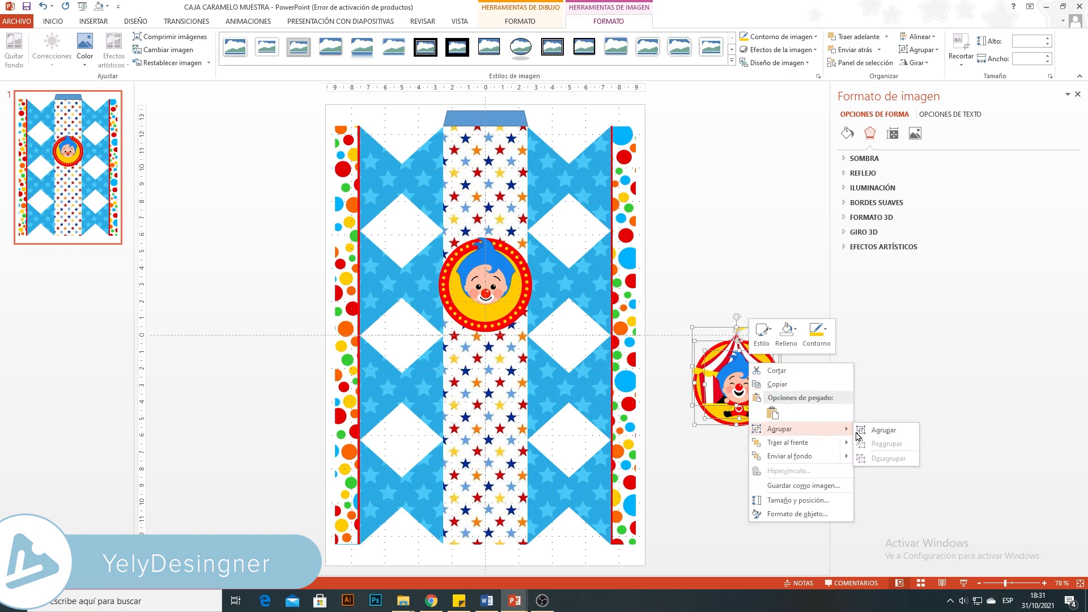
pyautogui.click(871, 436)
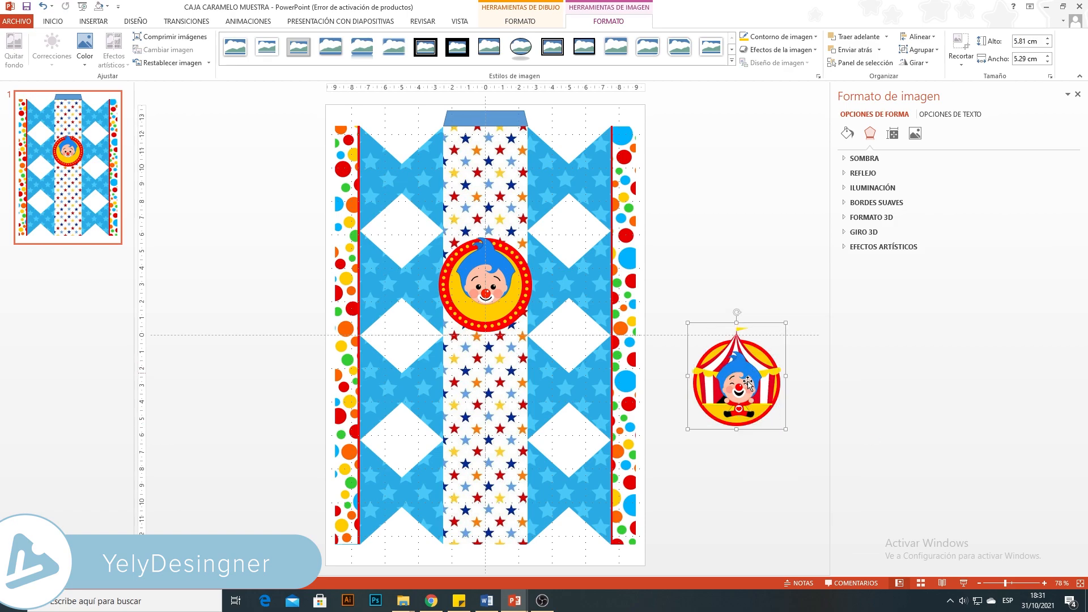
# Move the circus tent label to the upper panel of the central strip and place a copy below the clown head label.
pyautogui.moveTo(745, 383); pyautogui.dragTo(495, 177)
pyautogui.hotkey('ctrl', 'c')
pyautogui.hotkey('ctrl', 'v')
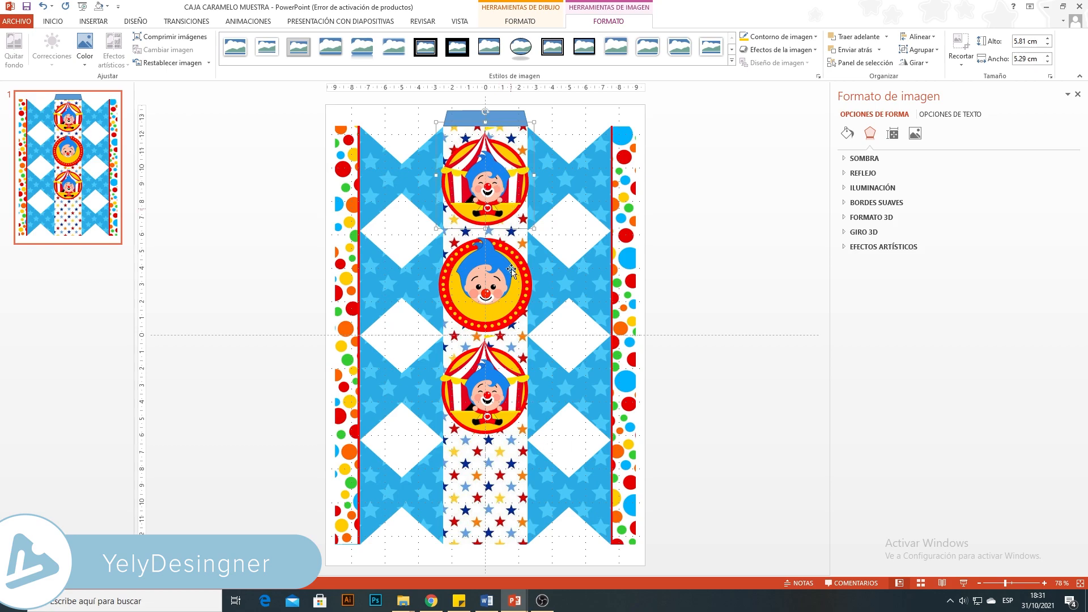
pyautogui.click(700, 344)
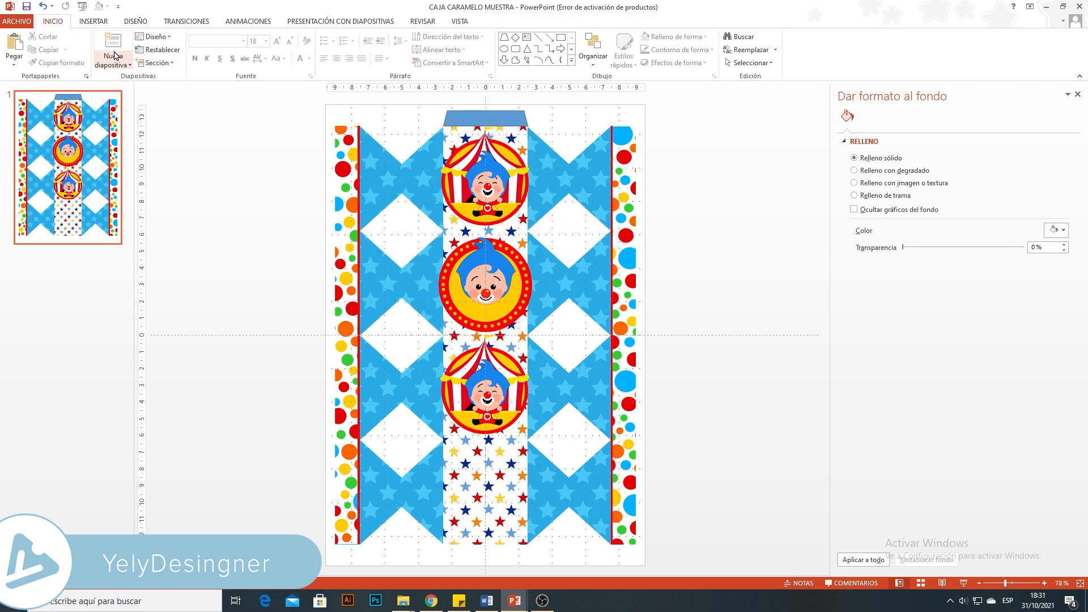
# Insert a WordArt with the child's first name and move it outside the slide, to the right of the template.
pyautogui.click(93, 20)
pyautogui.click(524, 54)
pyautogui.click(529, 85)
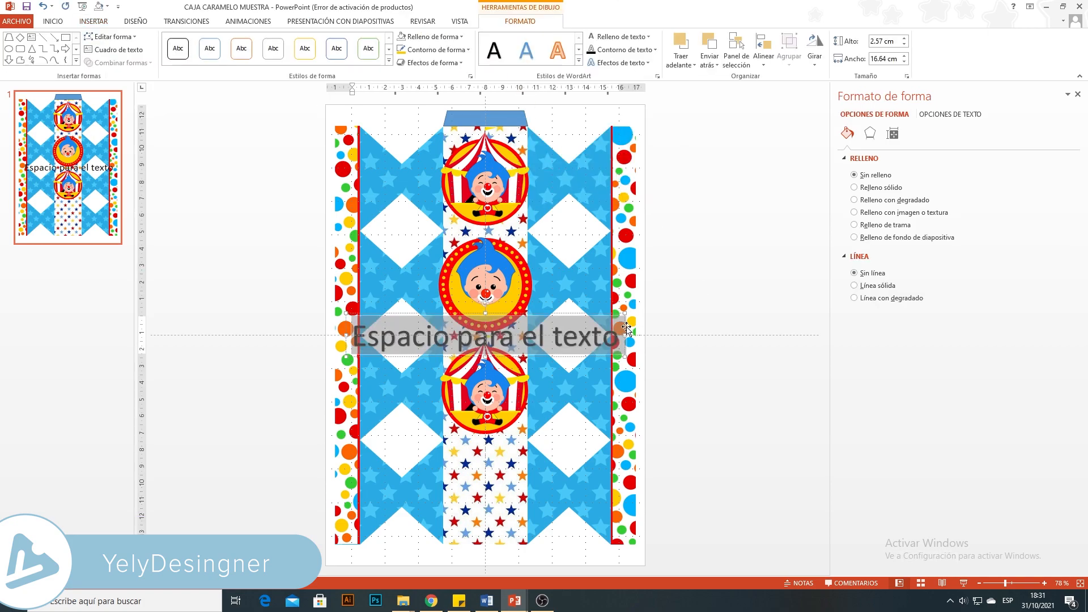
pyautogui.write('Camilo')
pyautogui.moveTo(522, 315); pyautogui.dragTo(731, 292)
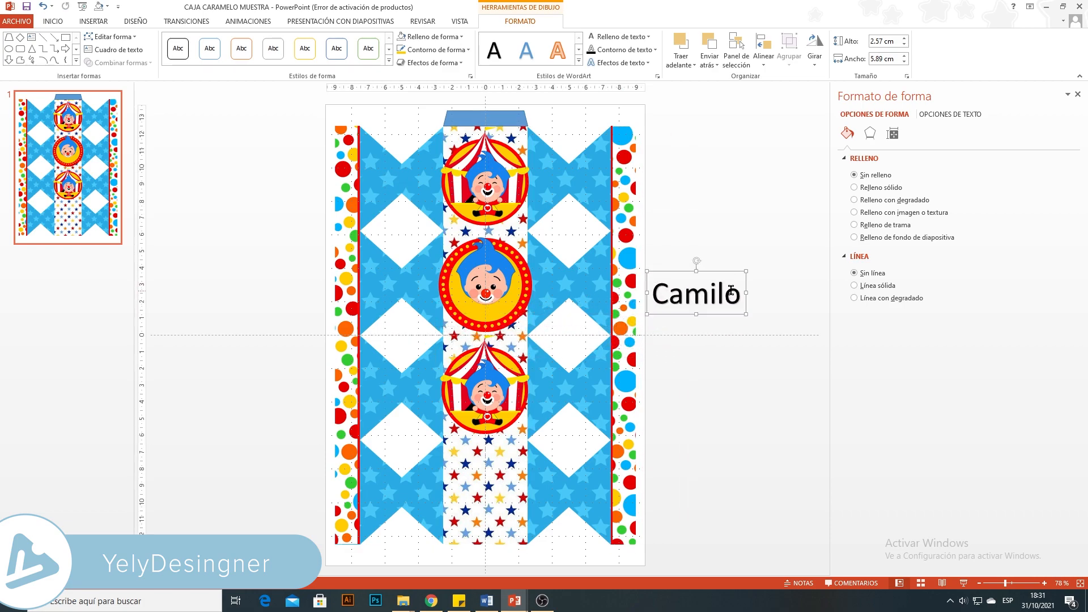
# Change the name WordArt's font to a Semongko and its text colour to white.
pyautogui.doubleClick(731, 291)
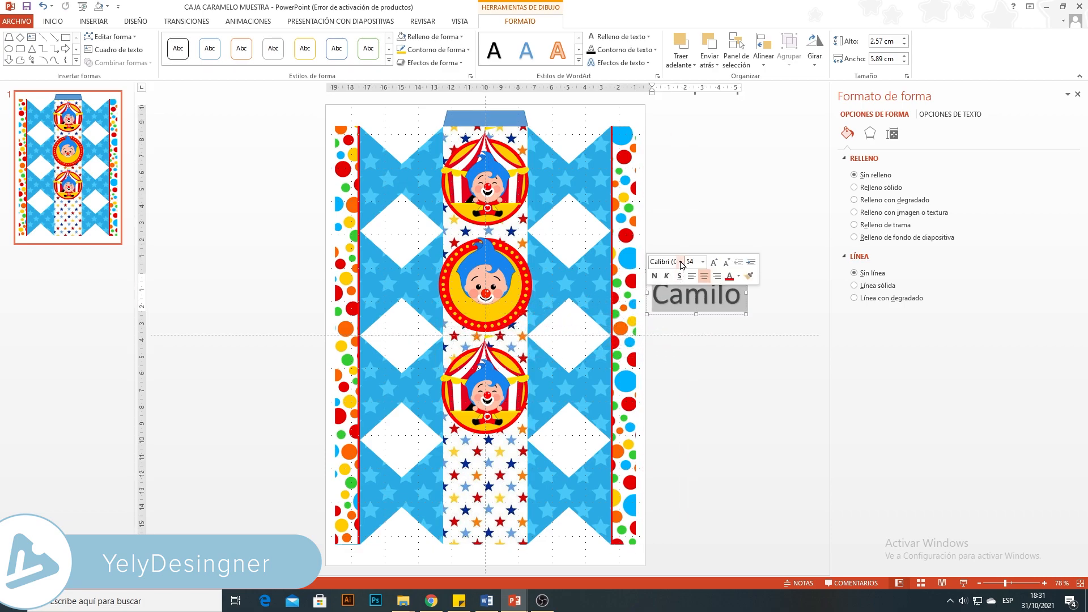
pyautogui.click(680, 263)
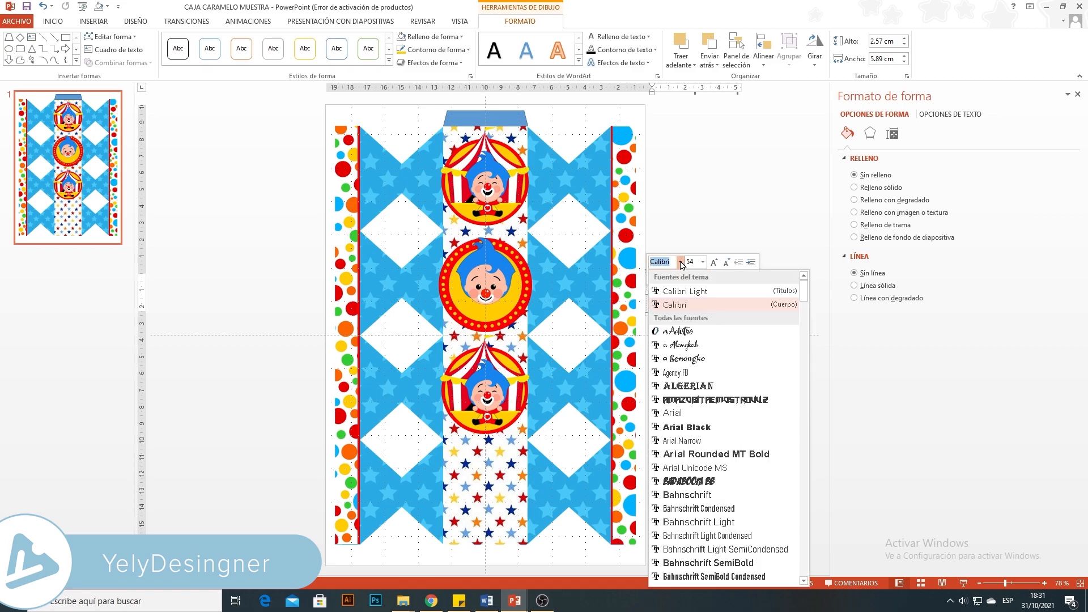
pyautogui.click(684, 360)
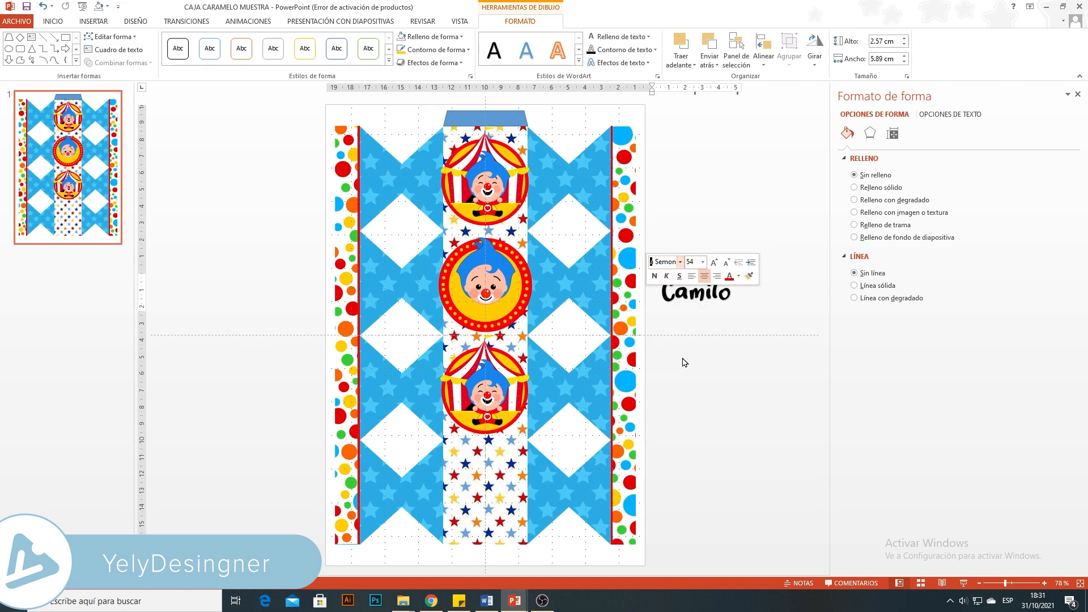
pyautogui.click(739, 277)
pyautogui.click(731, 306)
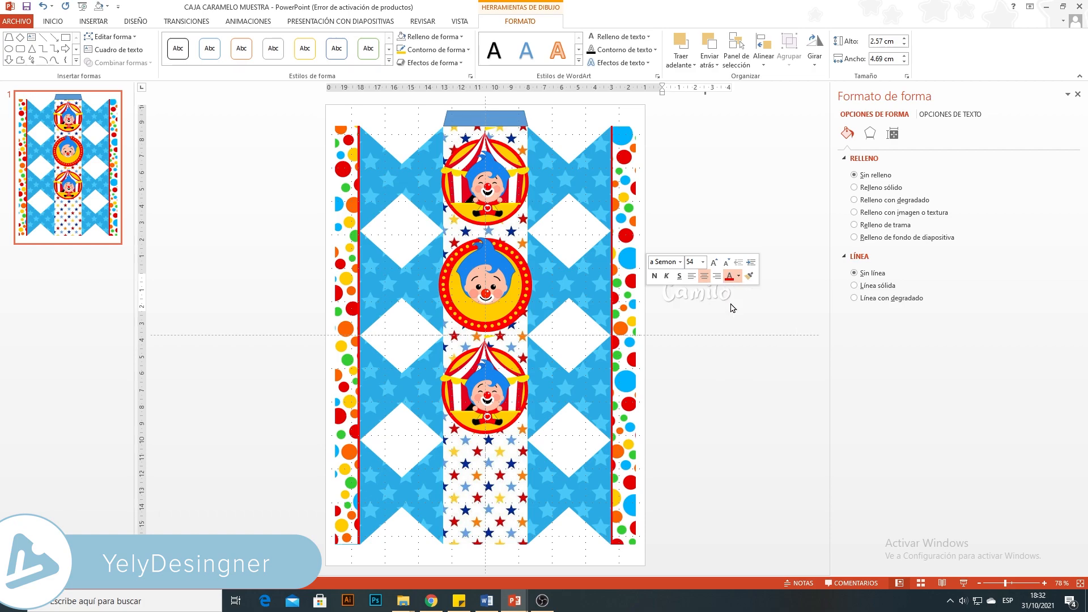
# Curve the name WordArt downward with the lower arch follow-path transform.
pyautogui.click(620, 62)
pyautogui.moveTo(629, 210)
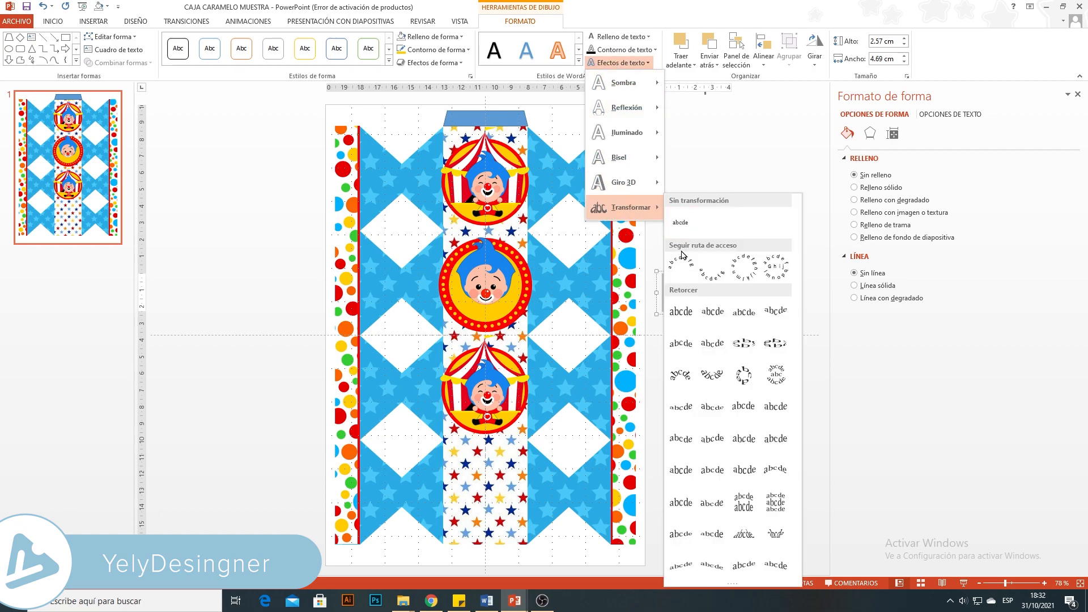
pyautogui.click(712, 275)
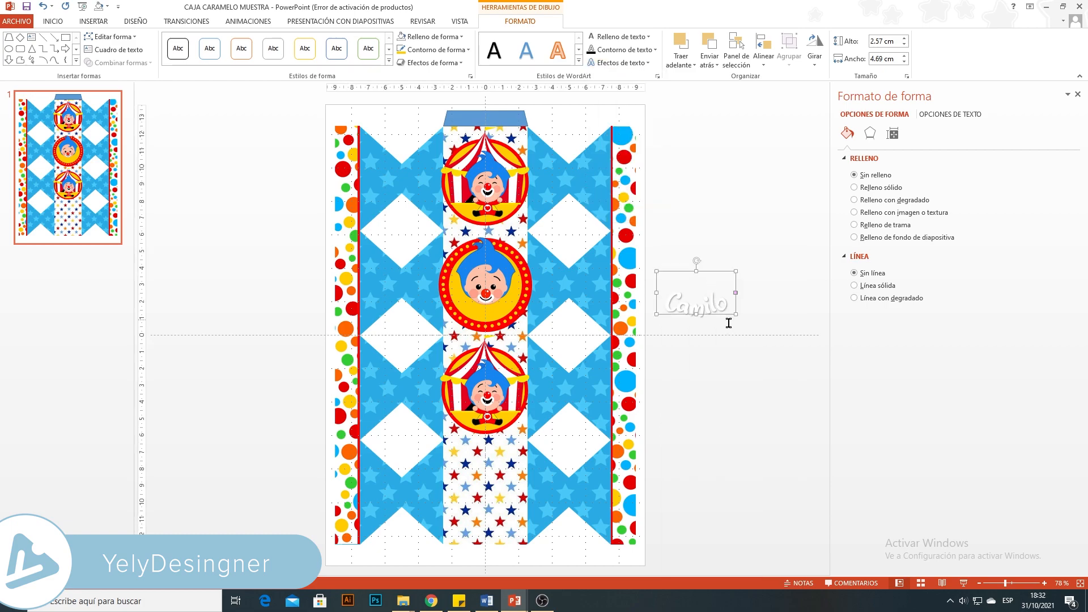
# Position the curved name across the lower part of the central clown head label.
pyautogui.moveTo(716, 274); pyautogui.dragTo(513, 301)
pyautogui.click(504, 270)
pyautogui.click(487, 315)
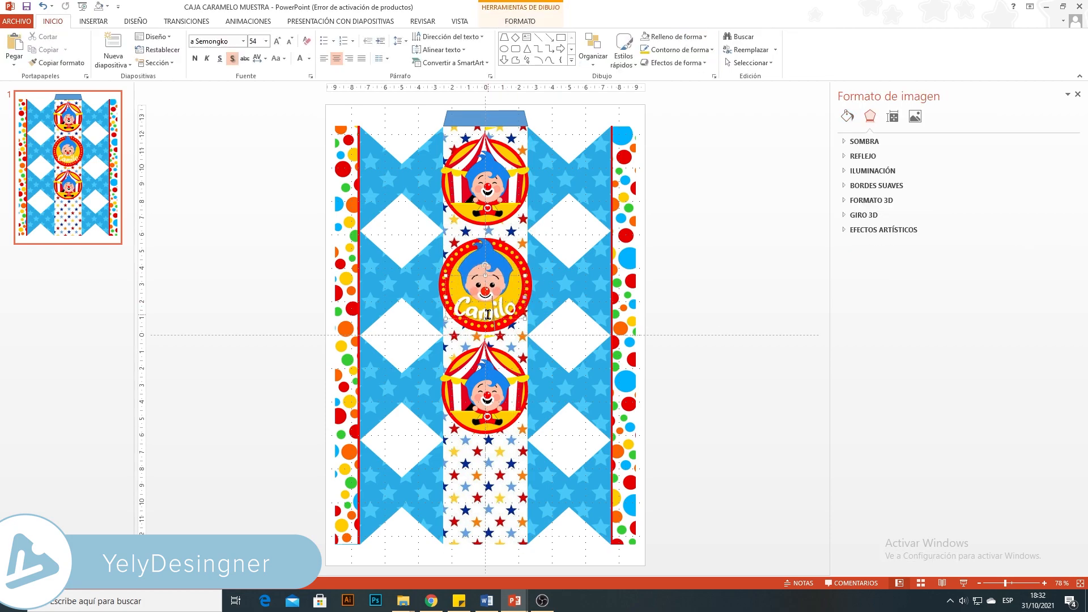
pyautogui.click(703, 351)
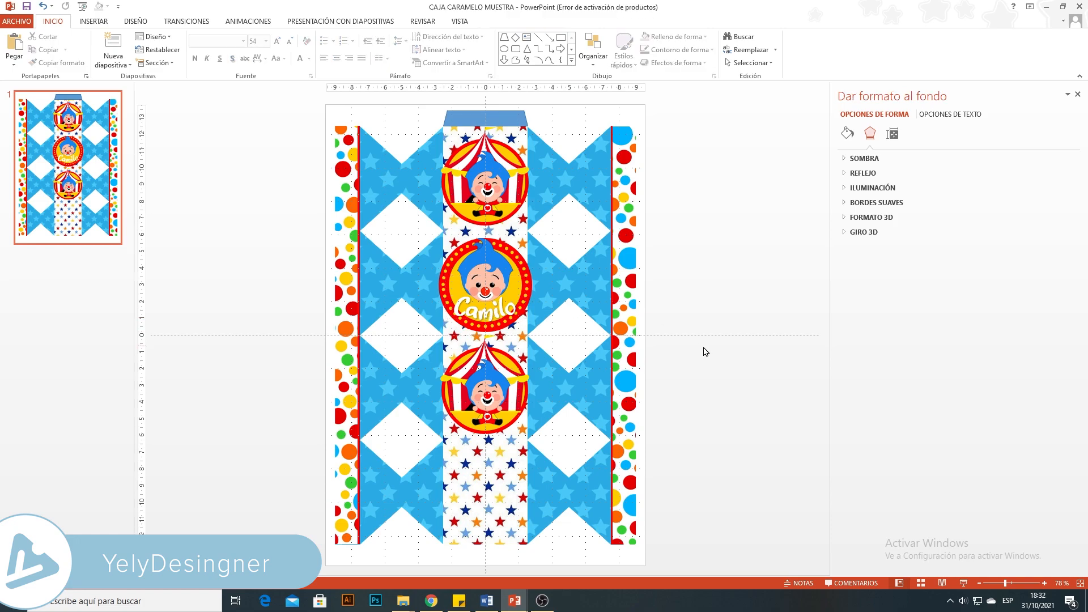